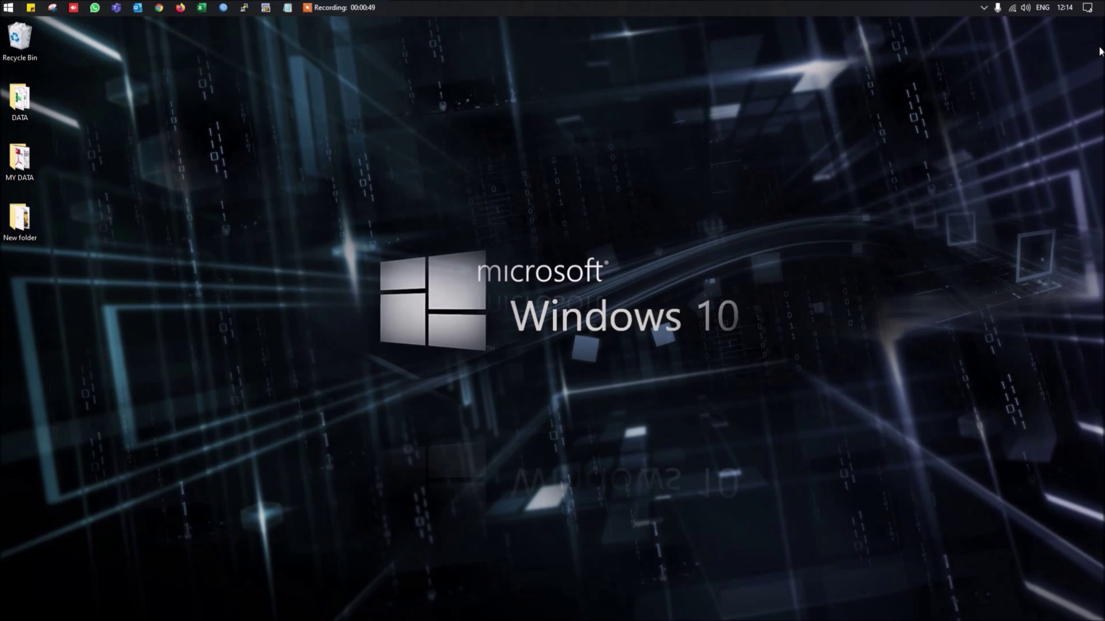
Bring up the action center and Cortana, and close the Cortana window.
key(super+a)
key(super+c)
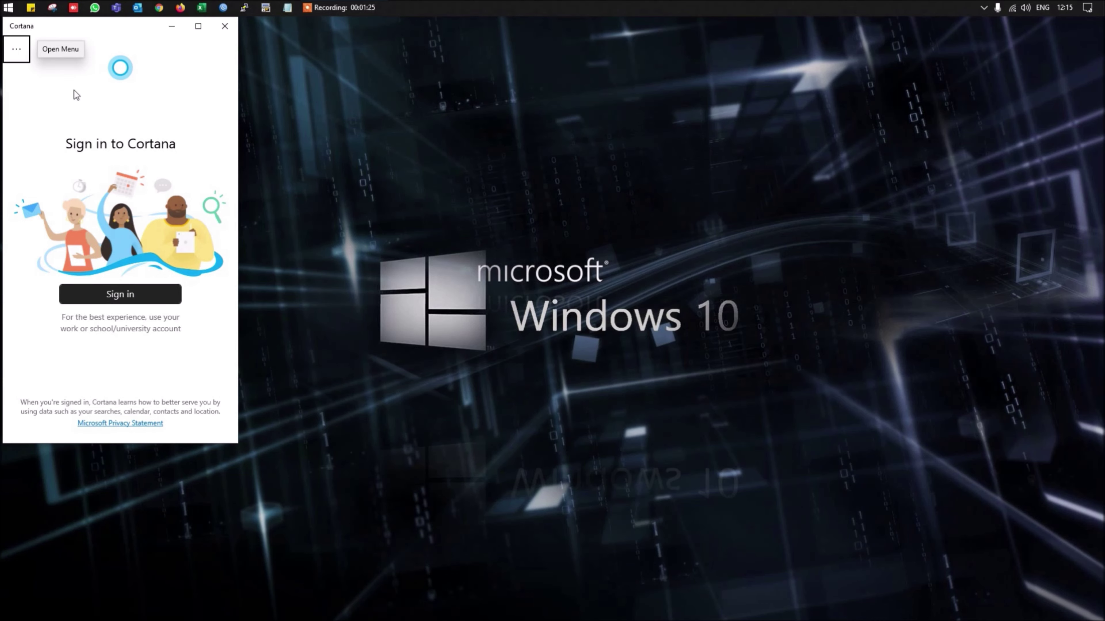
click(225, 25)
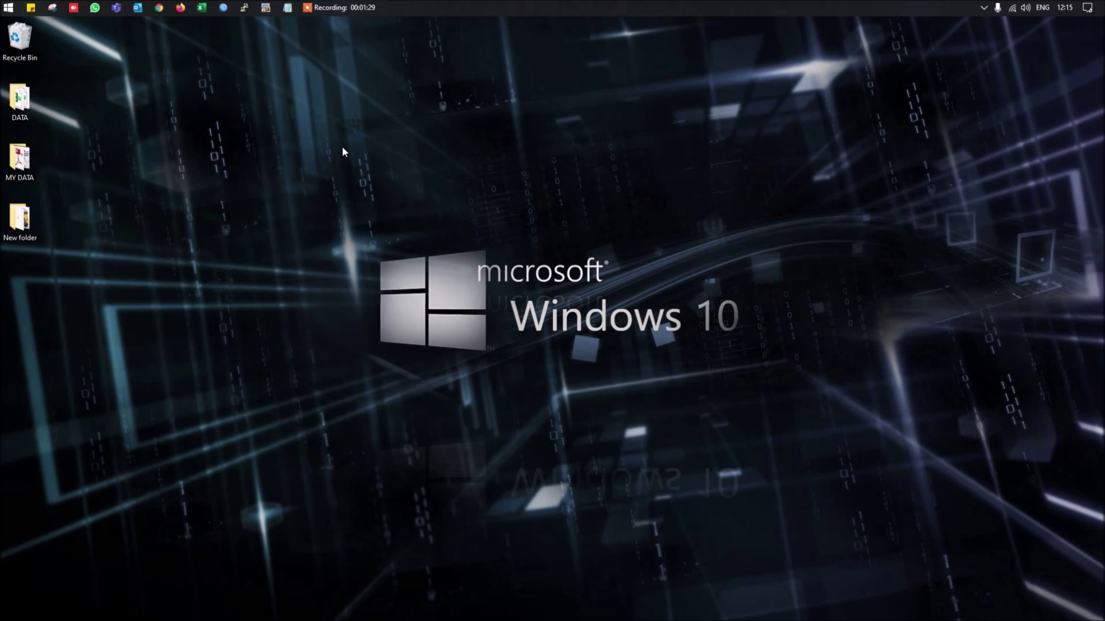
Open Windows Settings, view the open windows and virtual desktops in Task View, and return to Settings.
key(super+i)
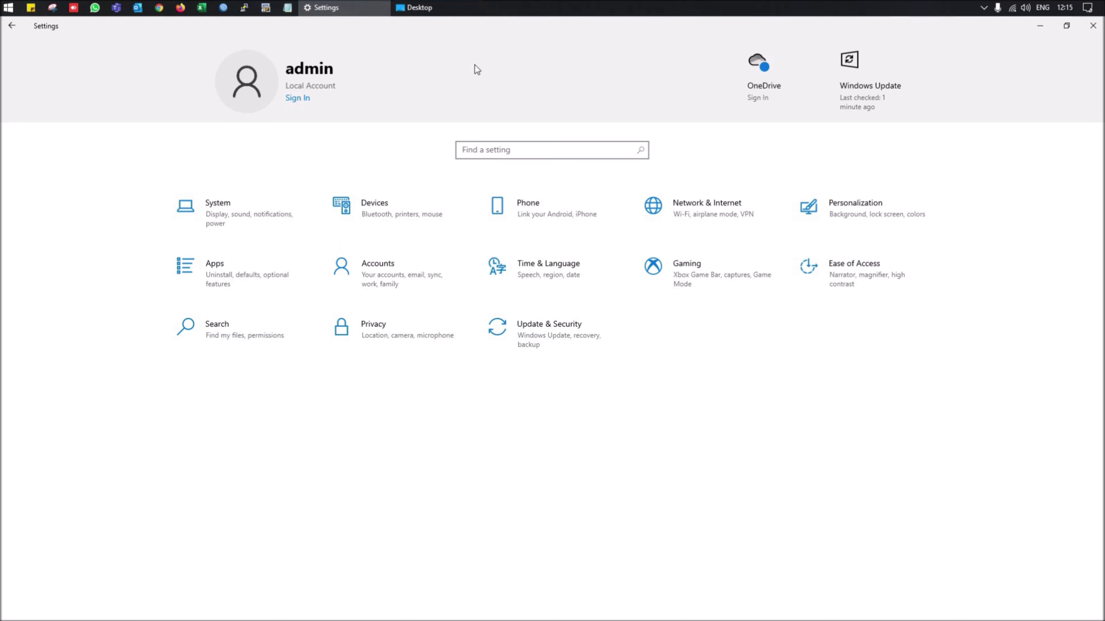
key(super+Tab)
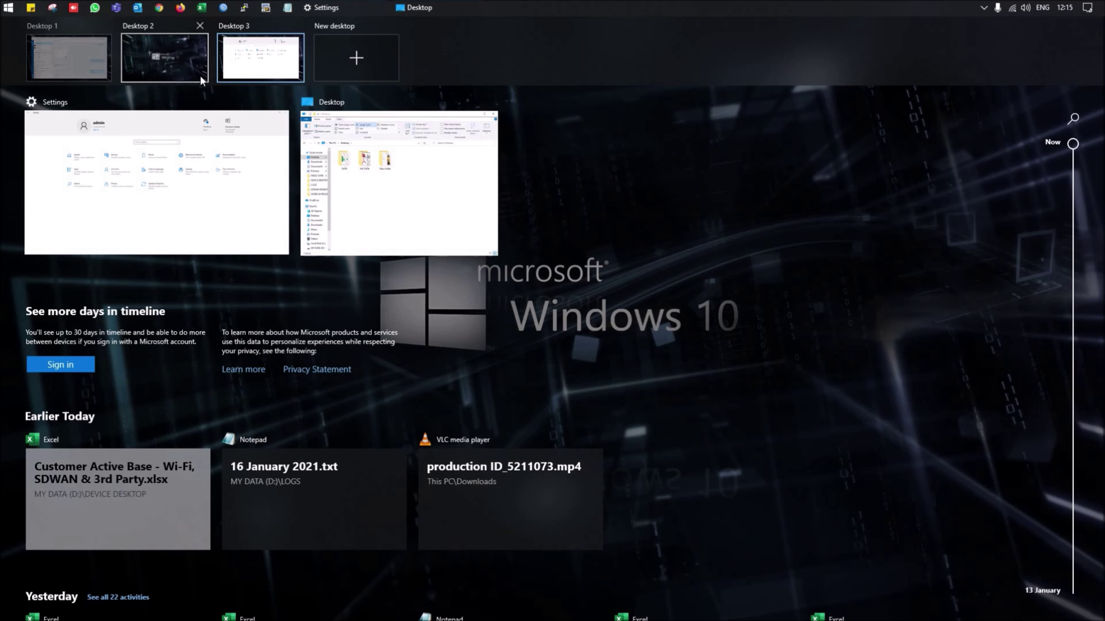
click(309, 77)
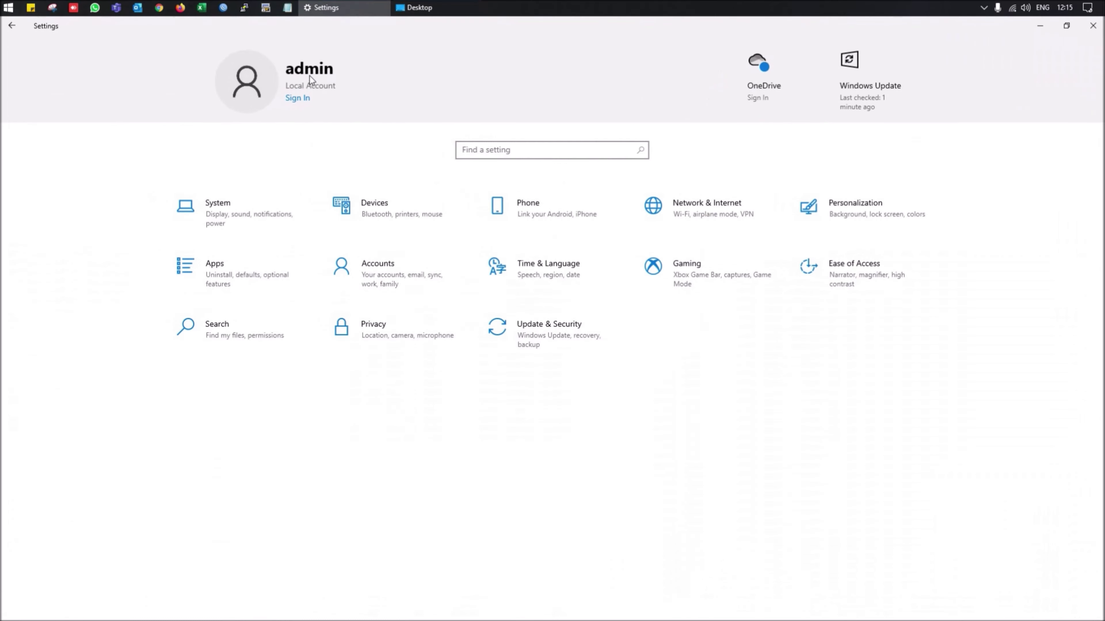
Add a fourth virtual desktop in Task View and switch to Desktop 3.
key(super+Tab)
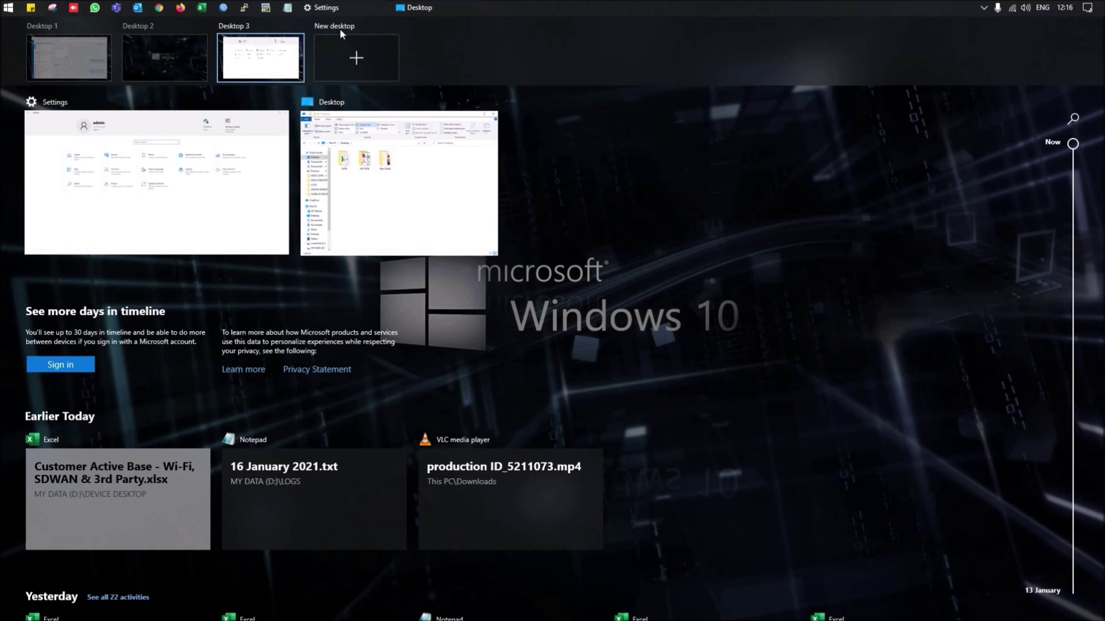
click(366, 64)
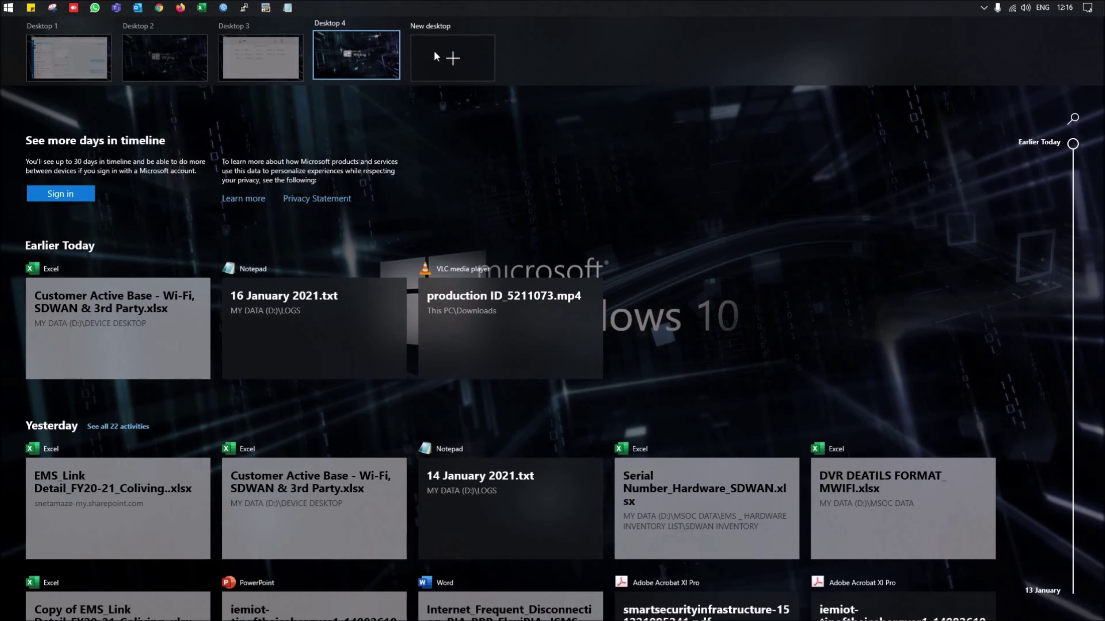
click(277, 54)
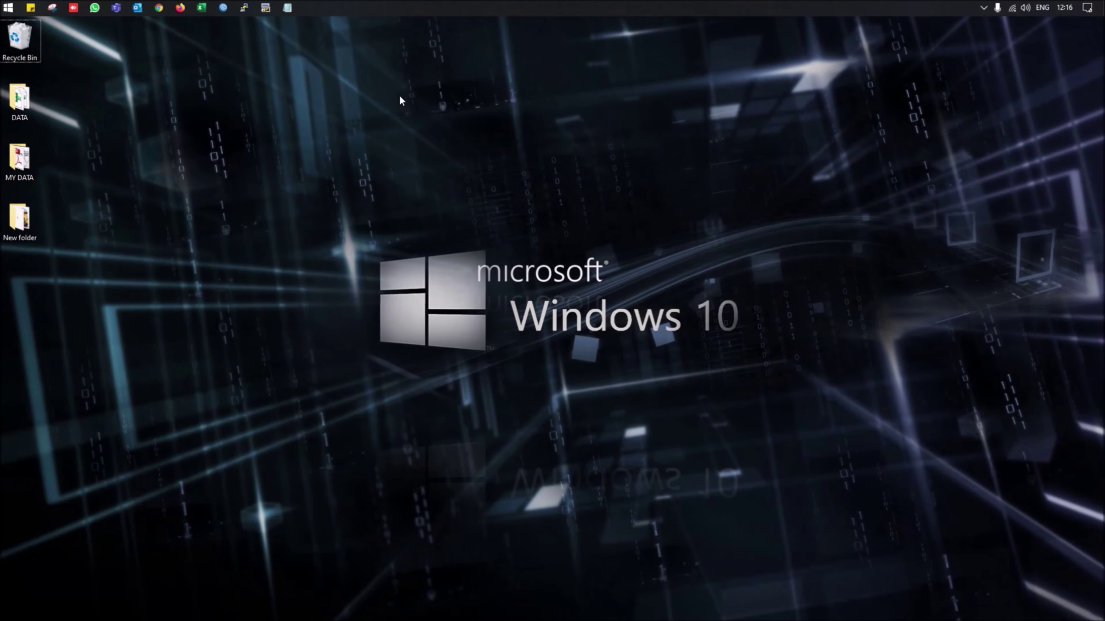
Show and hide the Game Bar over Windows Settings to view its capture, audio, performance and resources widgets.
key(super+i)
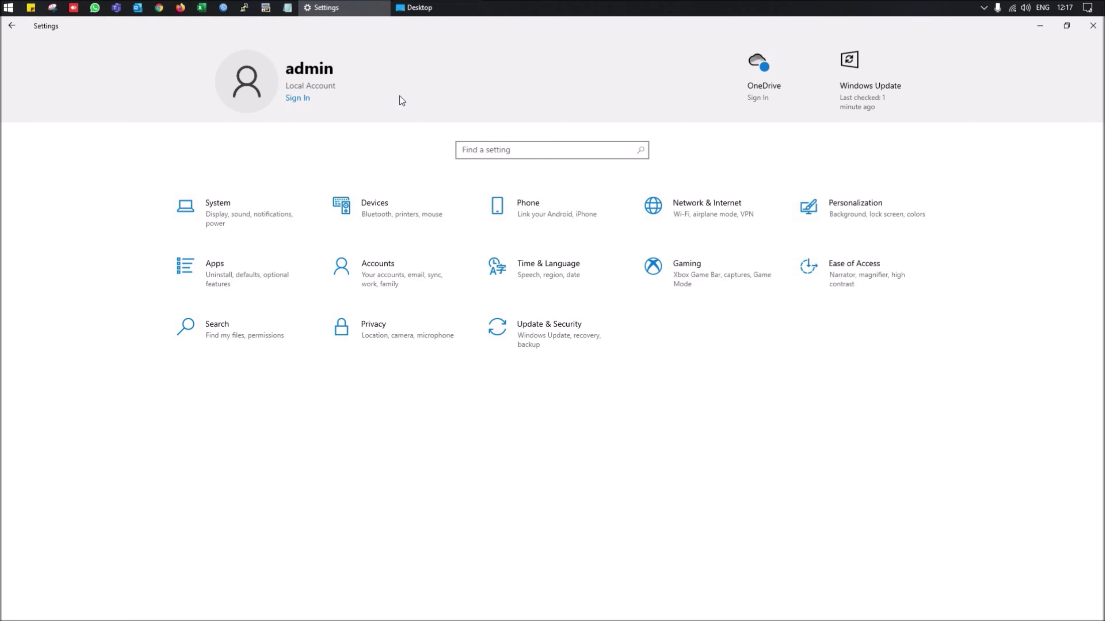
key(super+g)
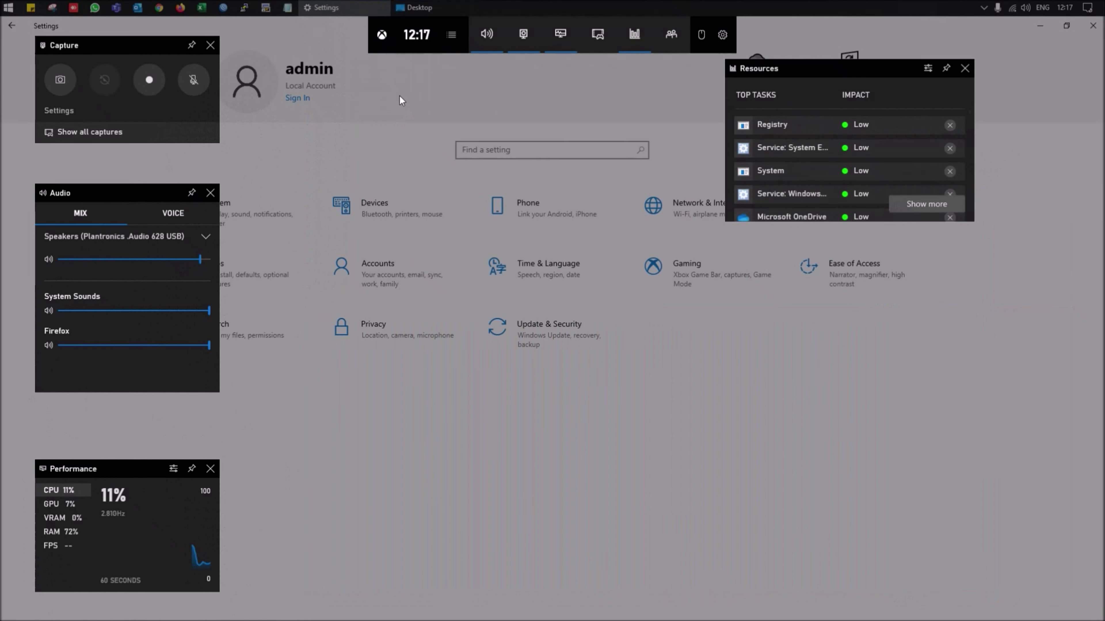
key(super+g)
key(super+g)
key(super+g)
key(super+g)
key(super+g)
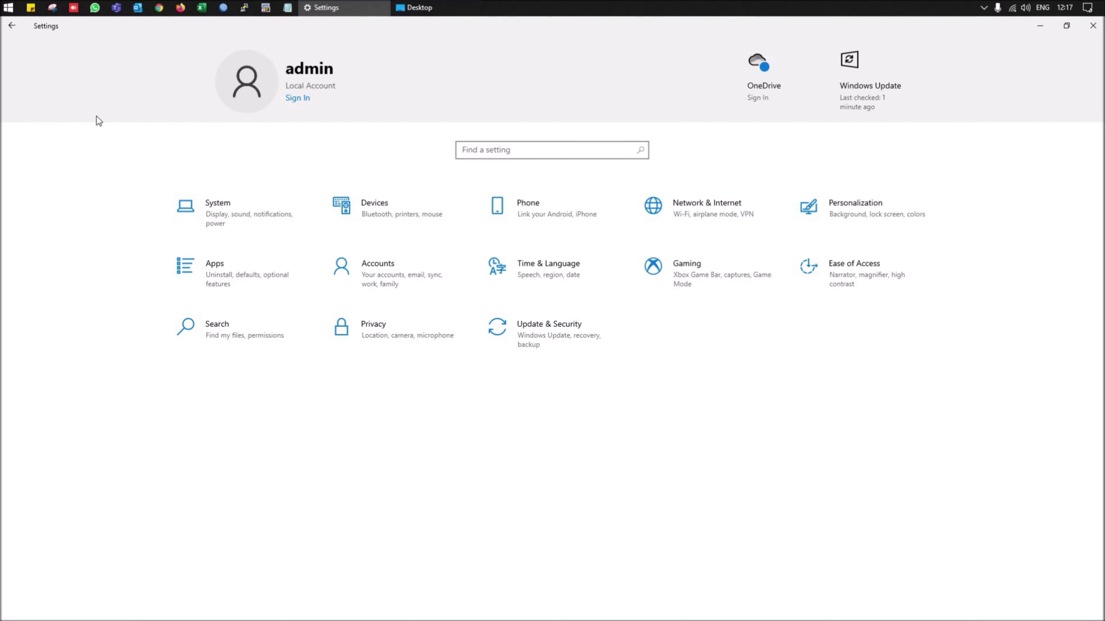
key(super+g)
key(super+g)
key(super+g)
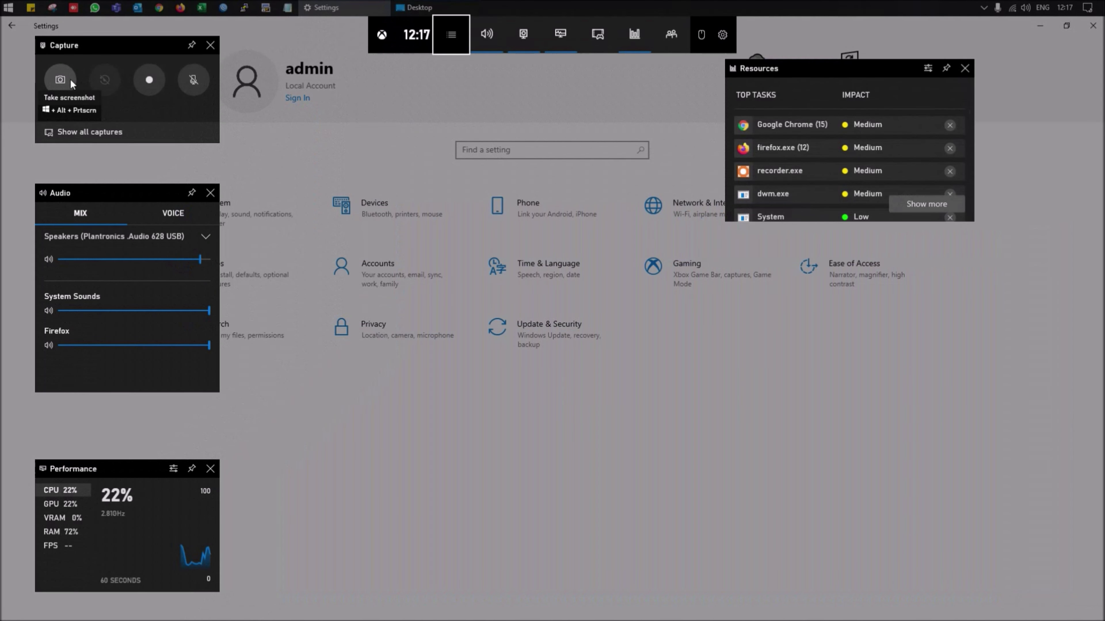
key(super+g)
key(super+g)
key(super+g)
key(super+g)
key(super+g)
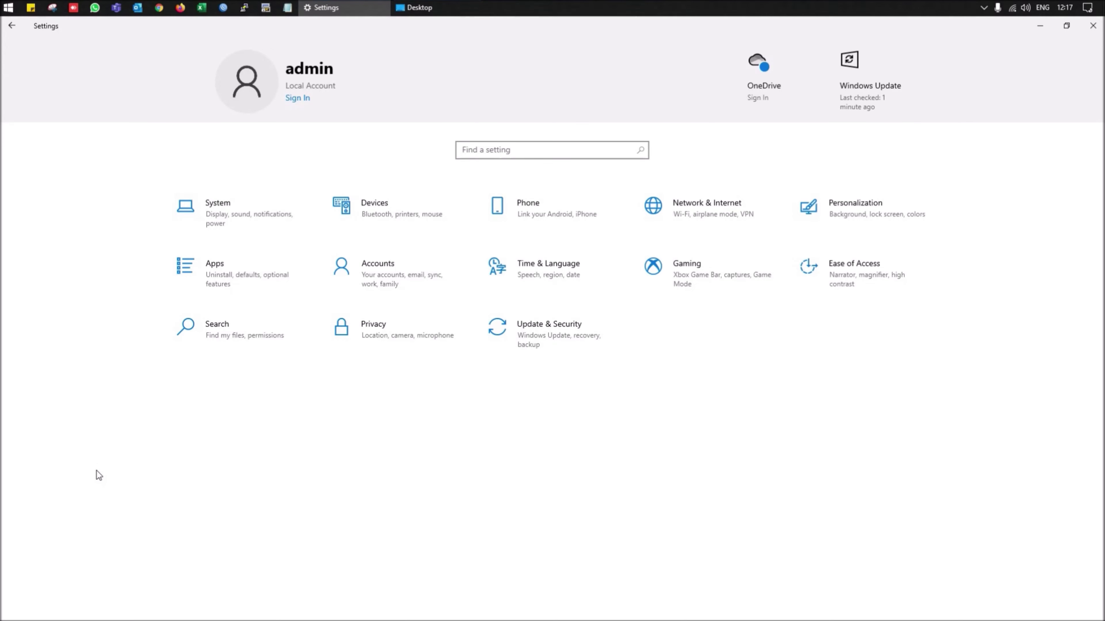
View the recorded clip in the Game Bar's capture gallery, close the gallery and dismiss the overlay.
key(super+g)
key(super+g)
key(super+g)
key(super+g)
key(super+g)
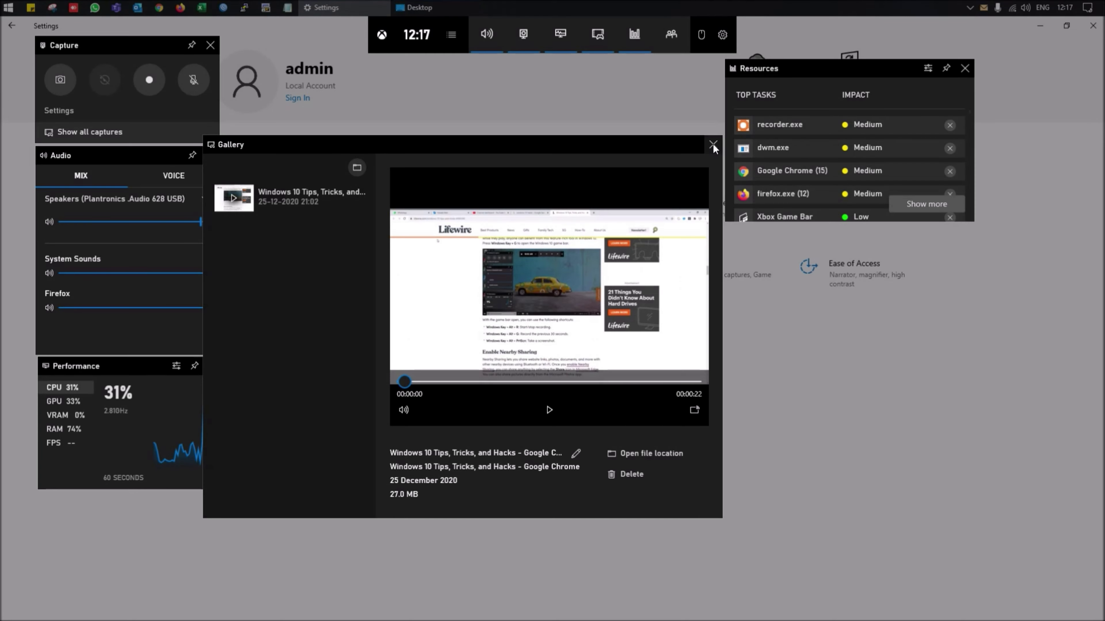
click(713, 144)
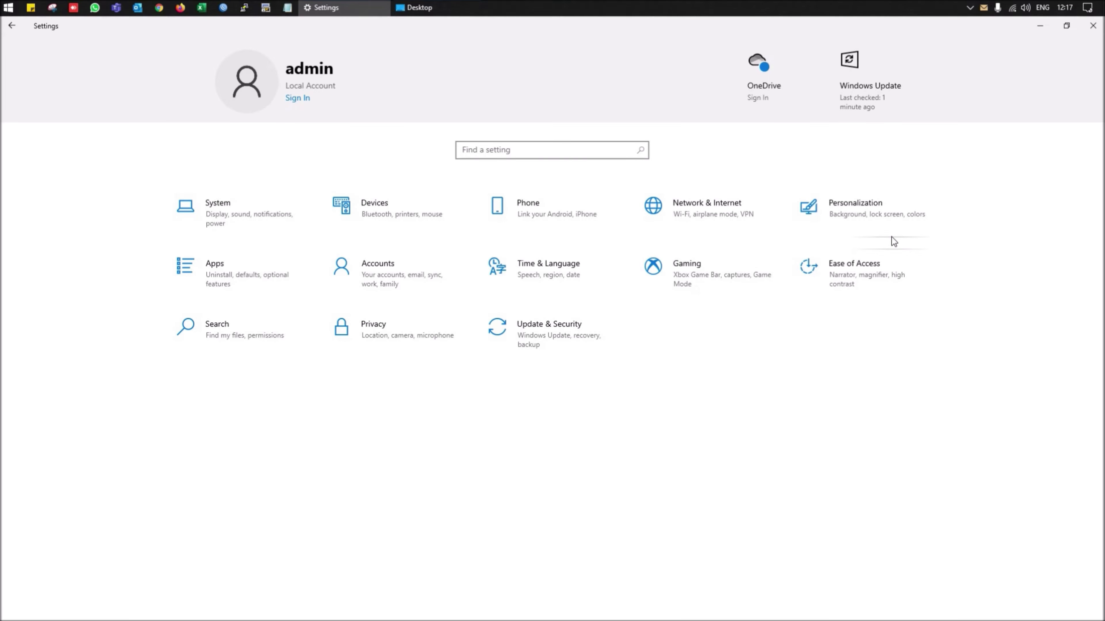
key(super+g)
key(super+g)
key(super+g)
key(super+g)
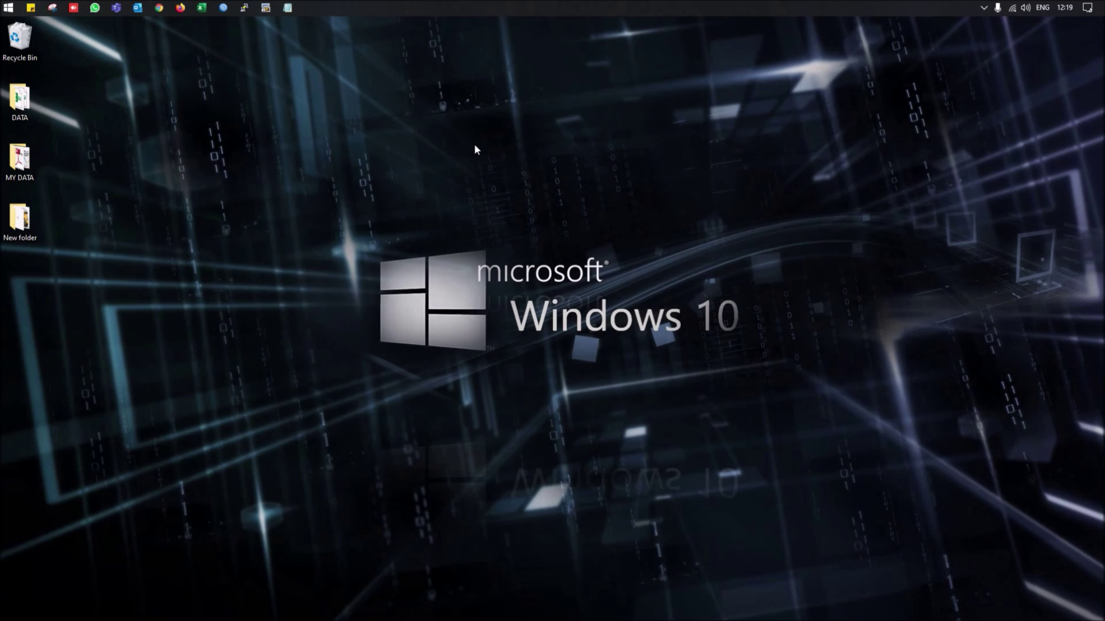
Open Apps & features in Windows Settings and sort the installed apps by size.
key(super+i)
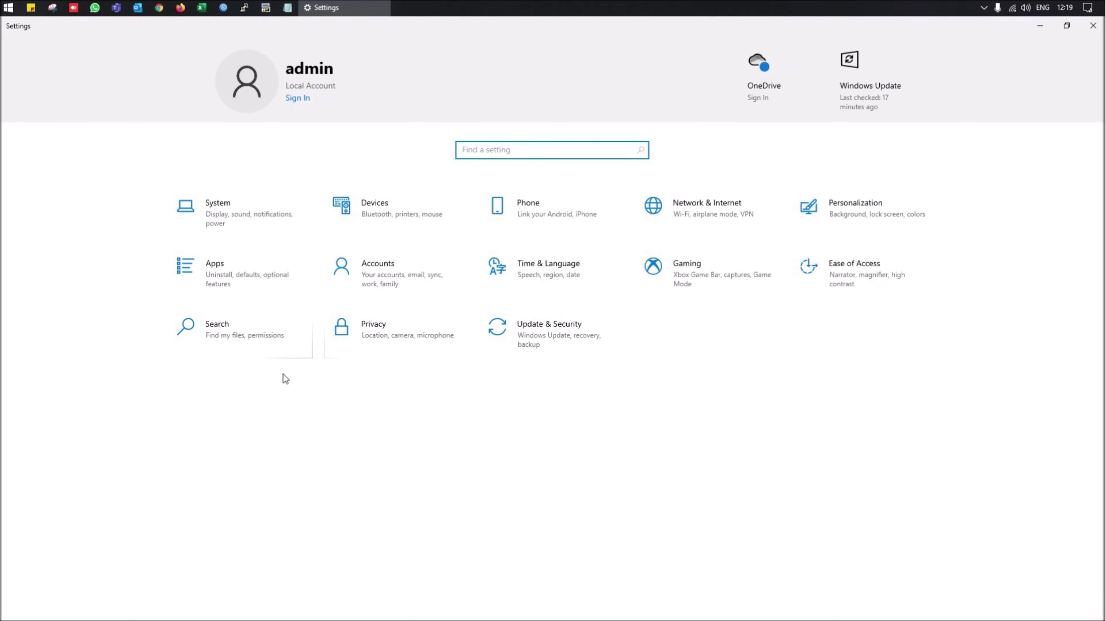
click(230, 270)
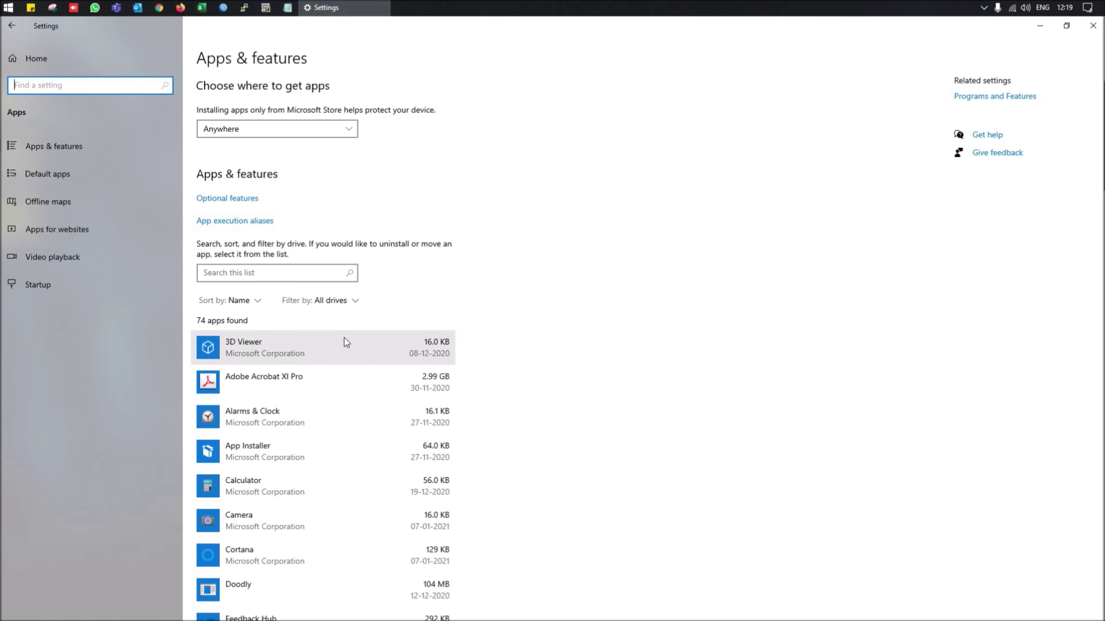
click(253, 302)
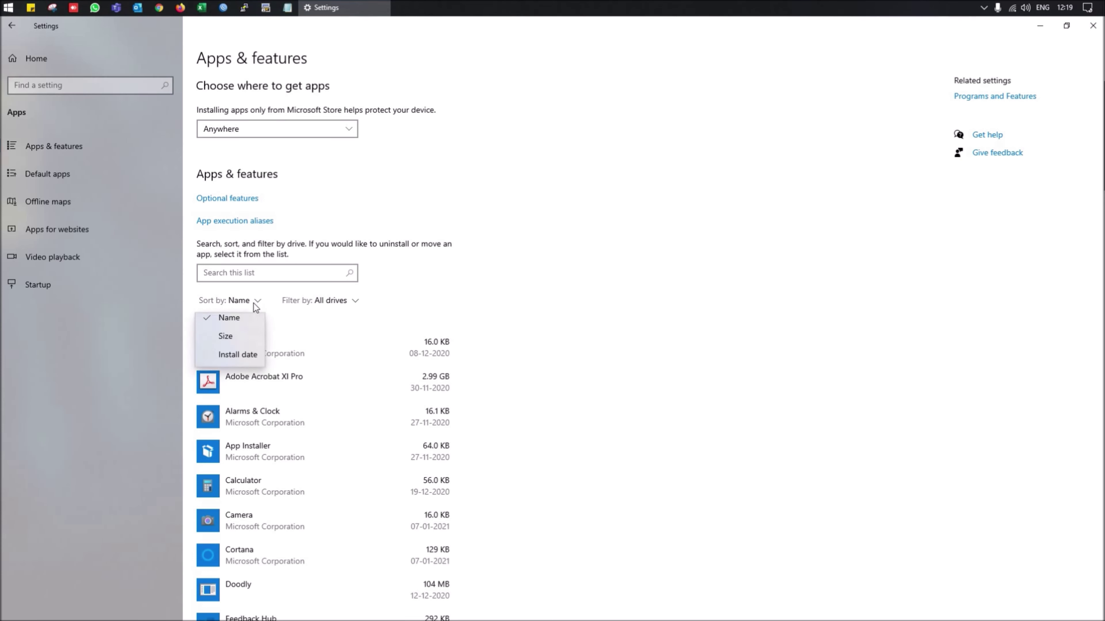
click(238, 343)
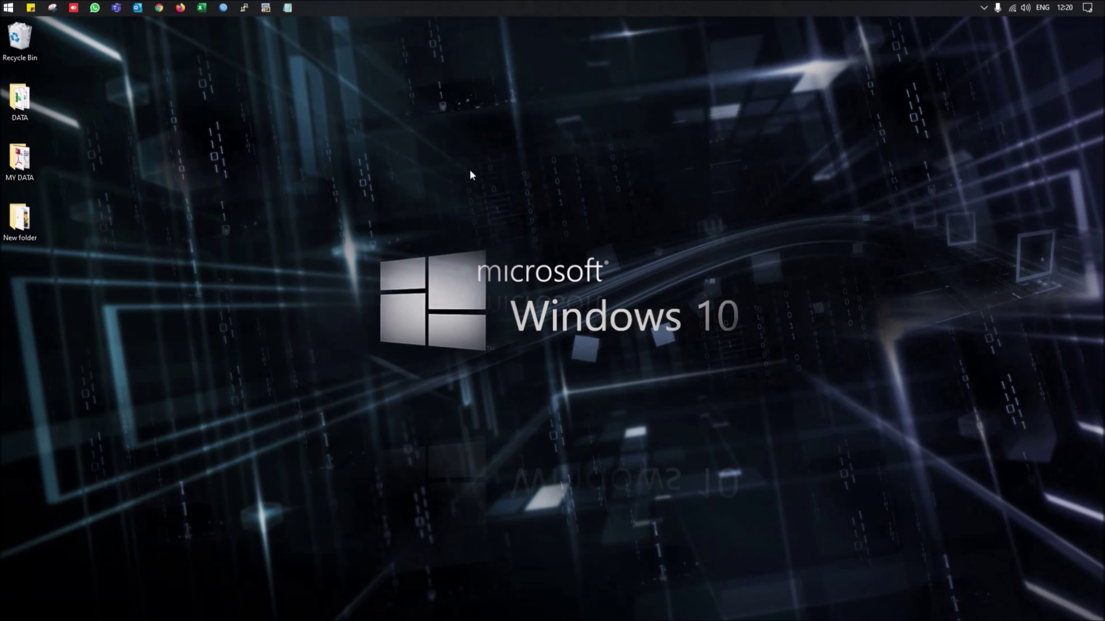
Create a new folder on the desktop, try to name it Test Hide and decline the folder merge.
right_click(283, 158)
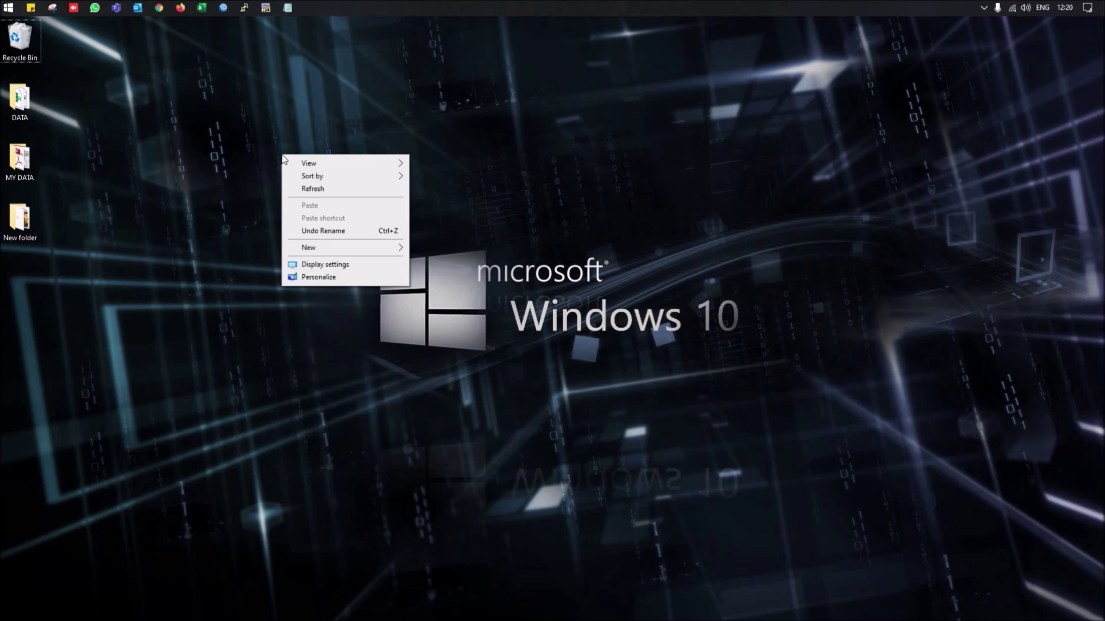
click(320, 249)
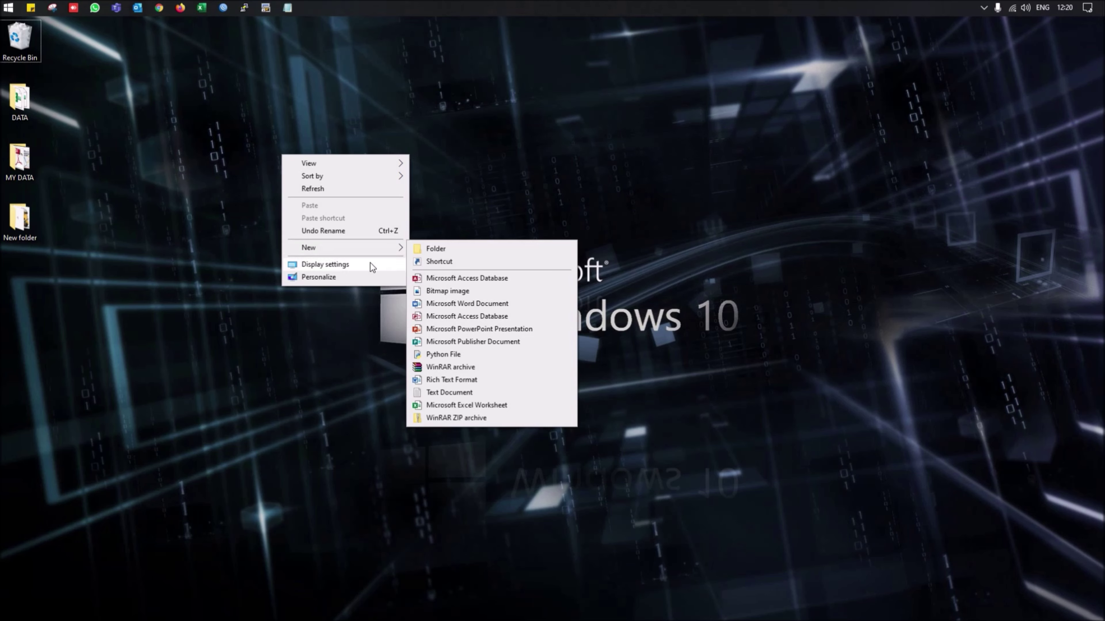
click(436, 252)
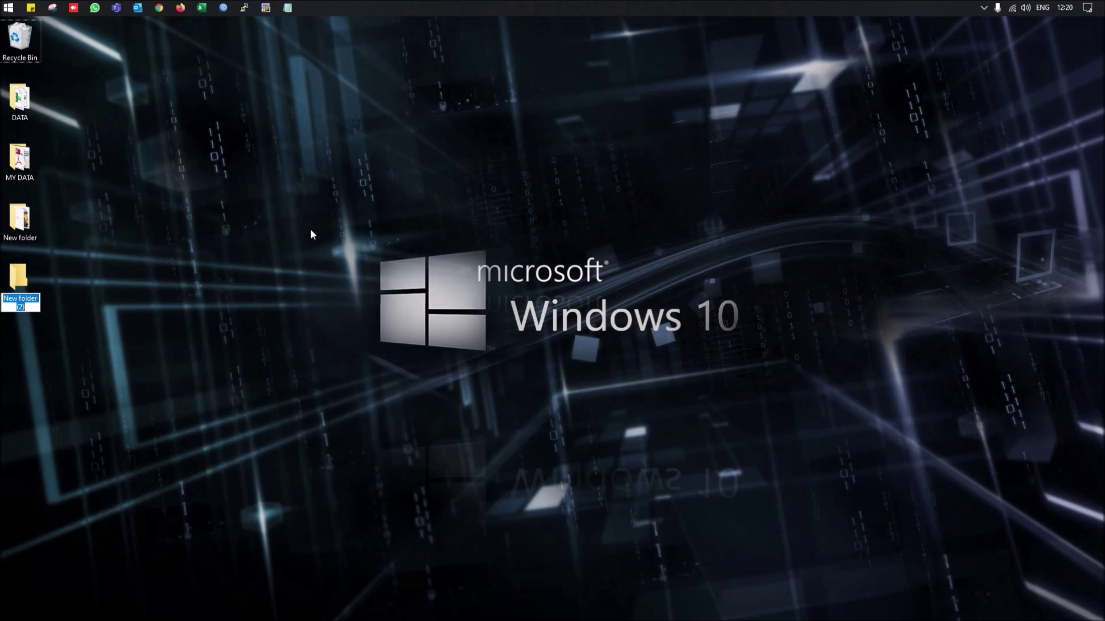
text(Test Hide)
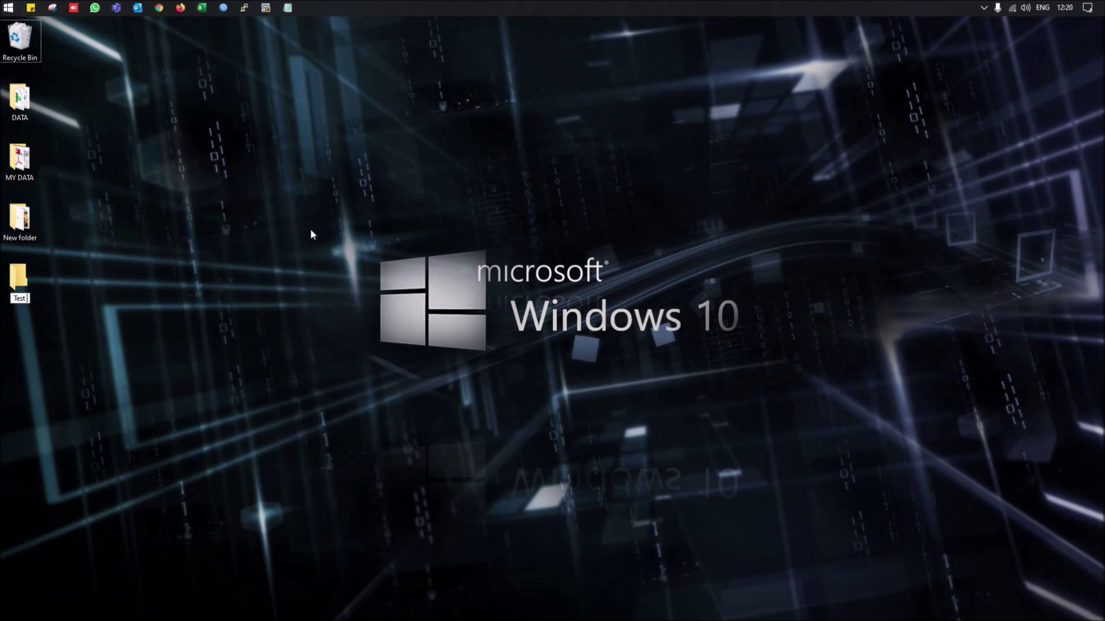
key(Return)
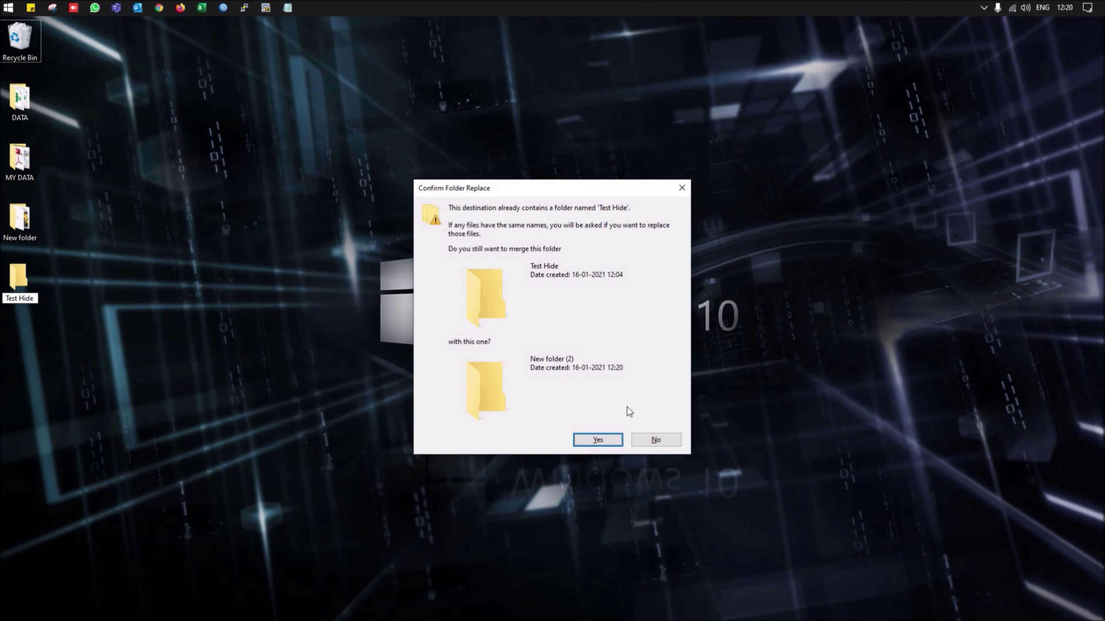
click(639, 440)
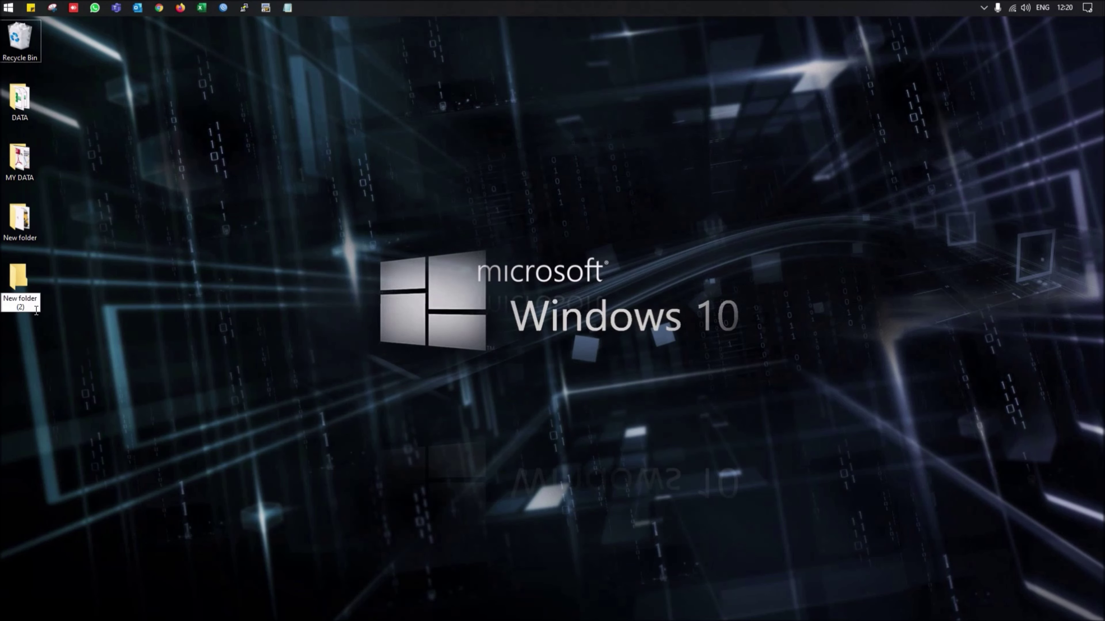
Try to rename the new desktop folder as Hide test.
key(ctrl+a)
text(Hi)
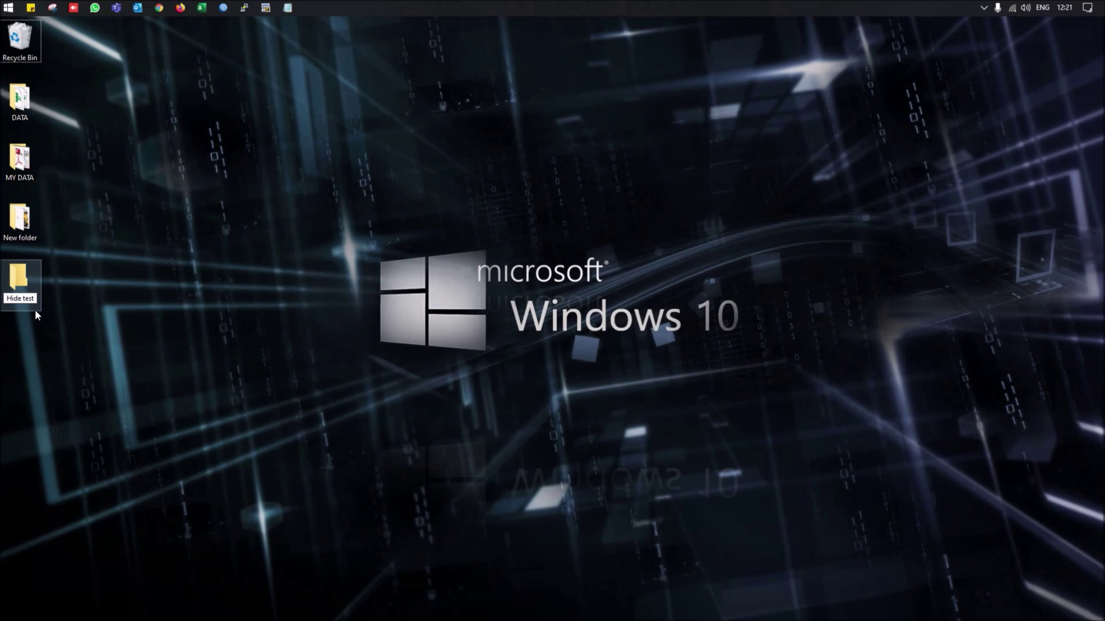
key(Escape)
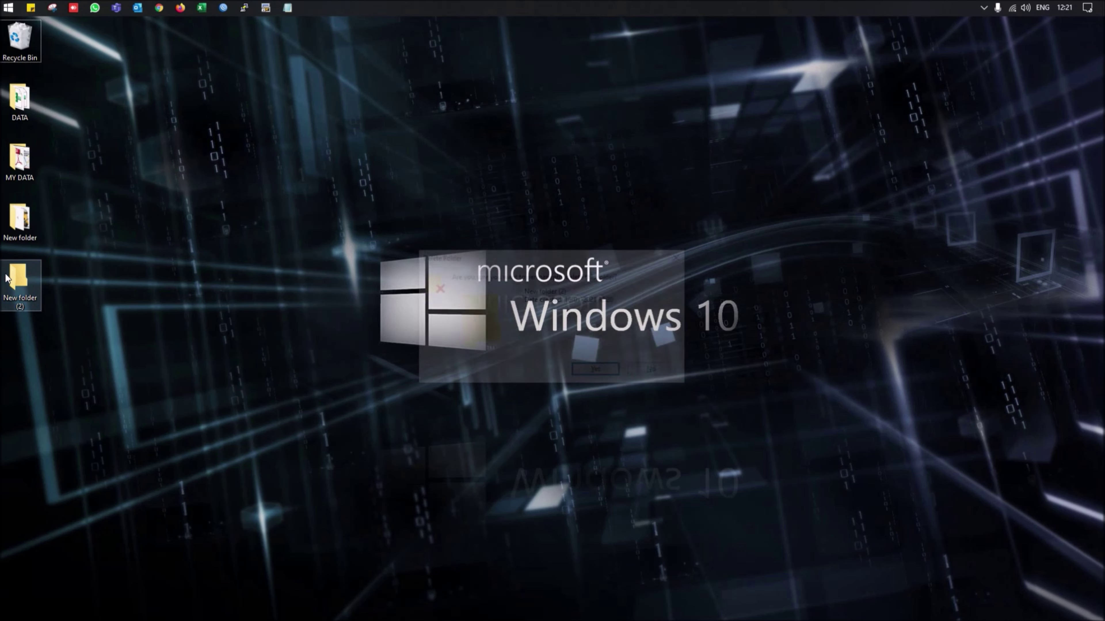
Create a new folder on the desktop named Hid.
right_click(161, 248)
mouse_move(241, 340)
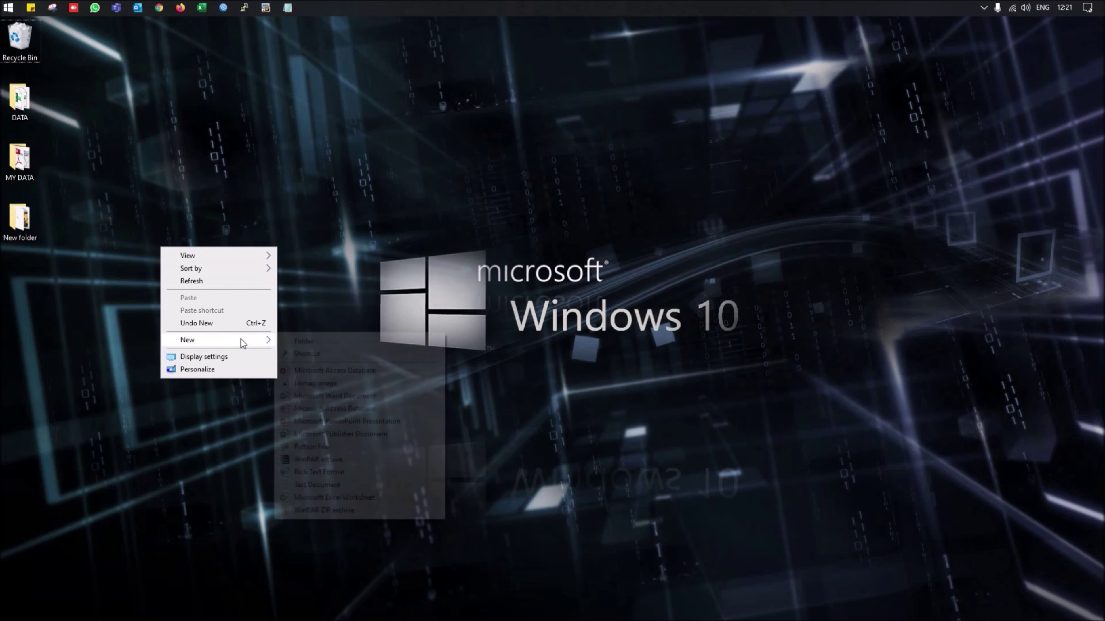
click(283, 341)
text(Hid)
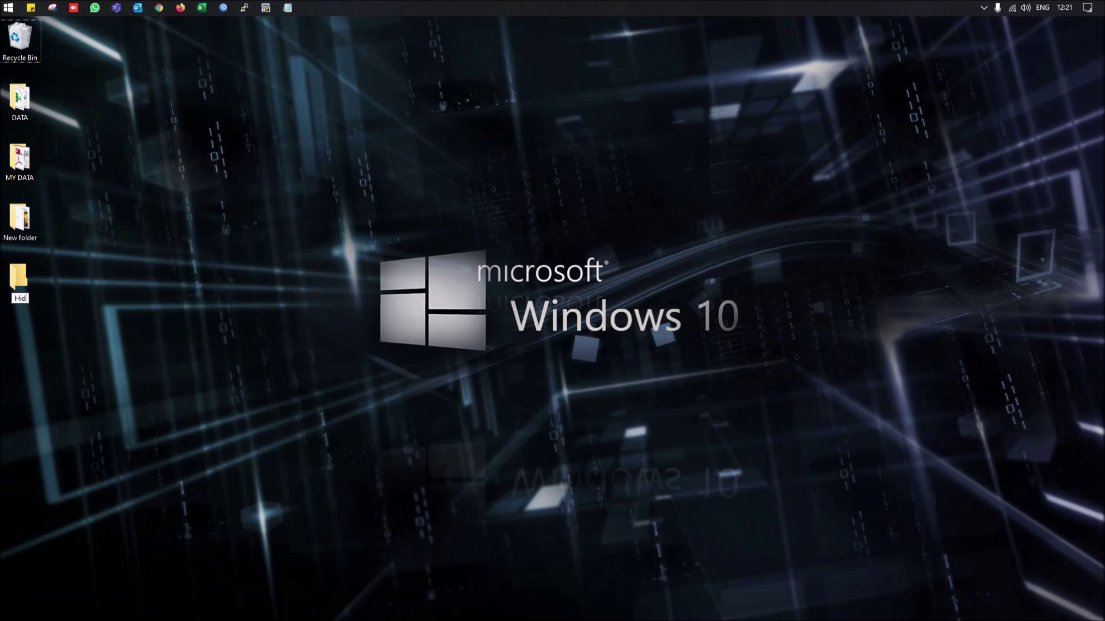
key(Return)
click(279, 339)
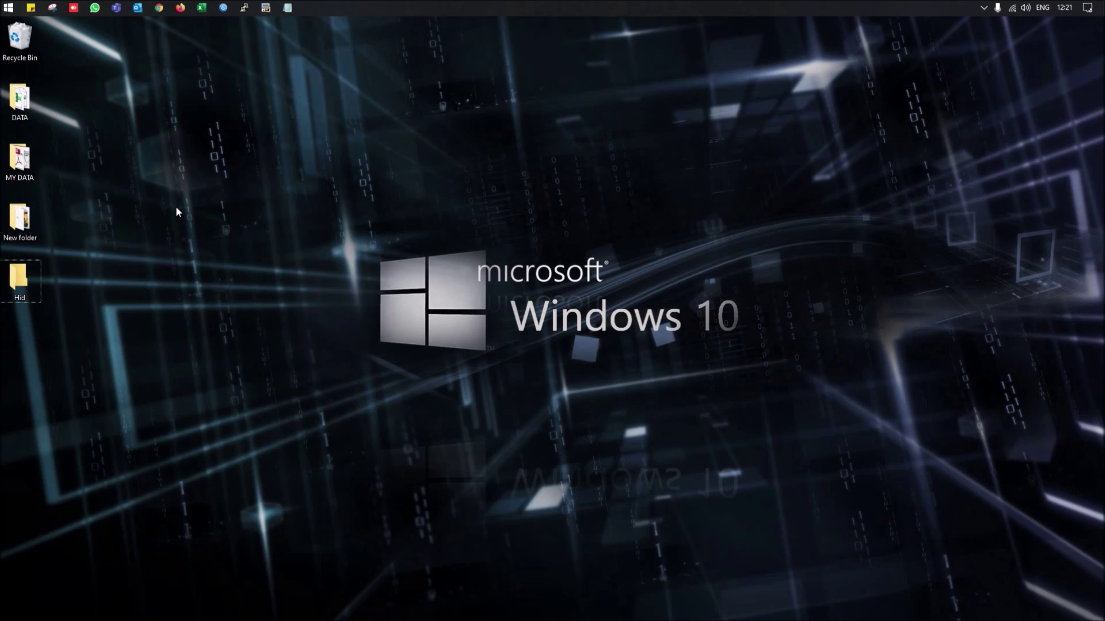
Open a PowerShell window in the desktop folder and hide the Hid folder with attrib +s +h "Hid".
right_click(161, 192)
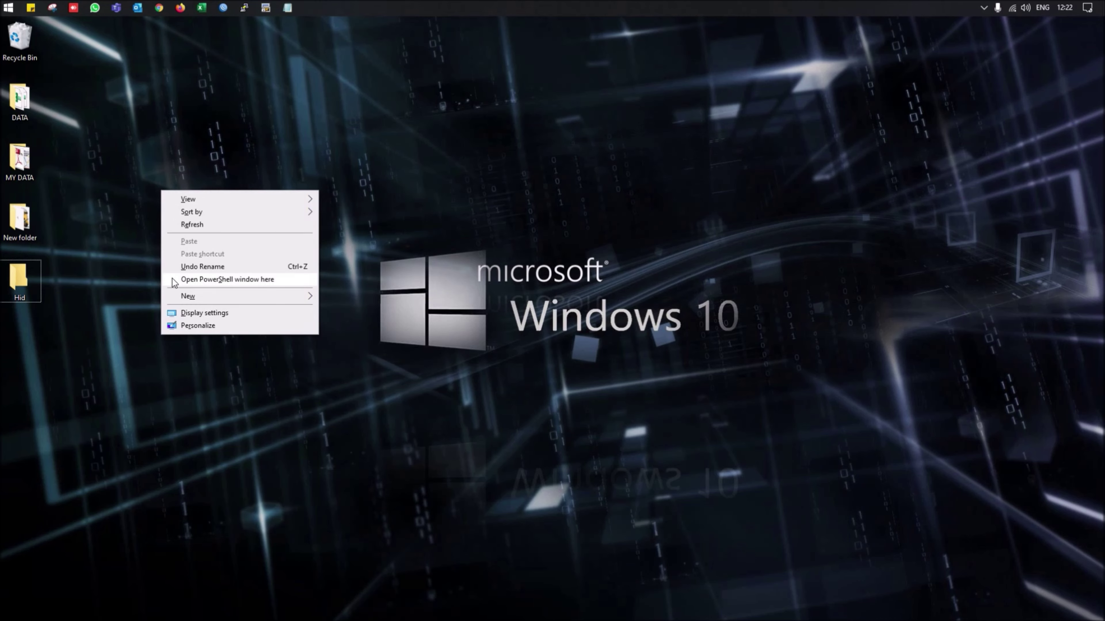
click(251, 282)
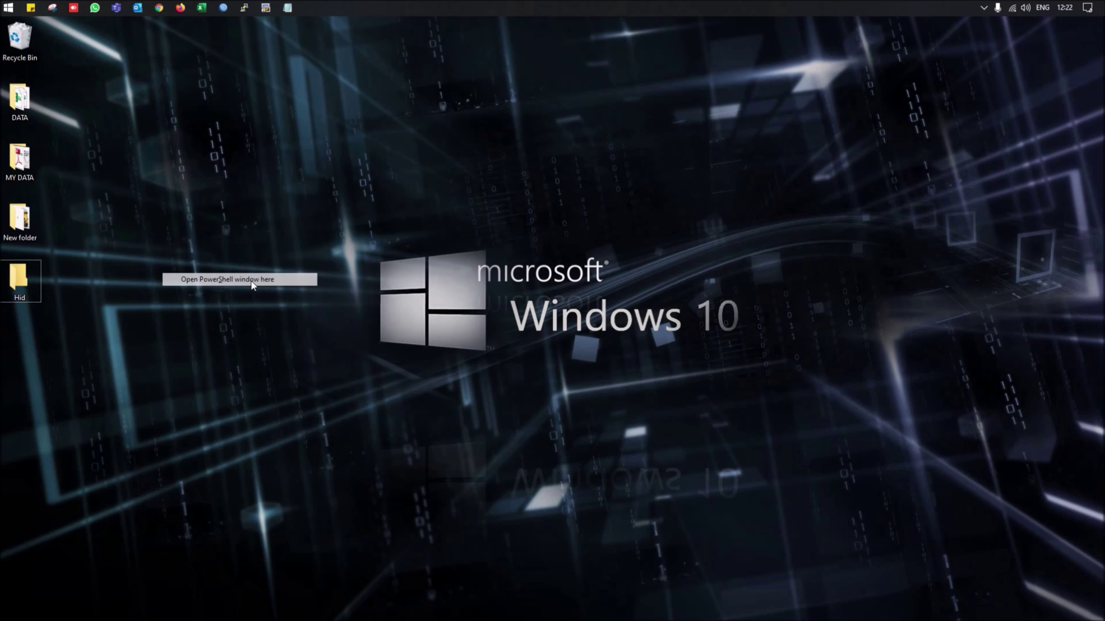
drag(117, 72, 271, 77)
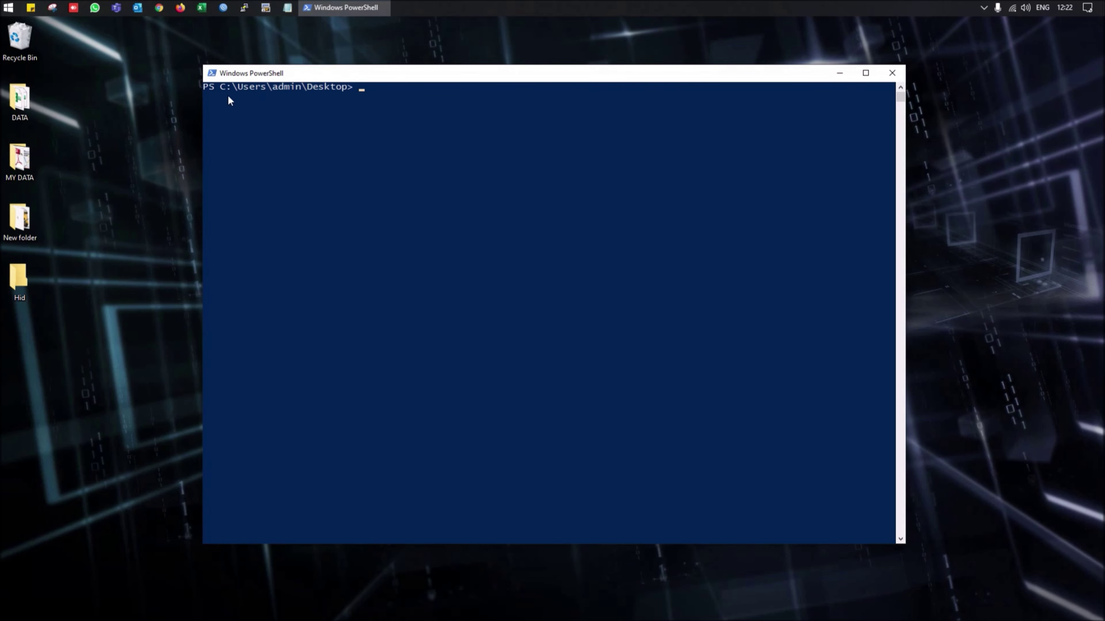
drag(221, 87, 226, 89)
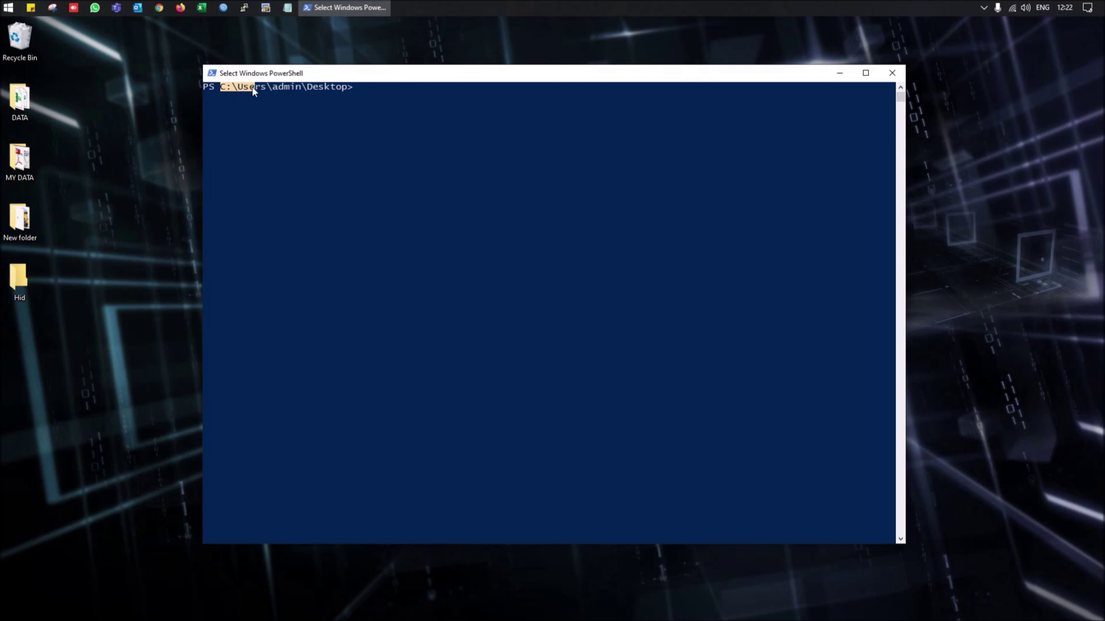
drag(307, 87, 376, 92)
click(373, 95)
text(a)
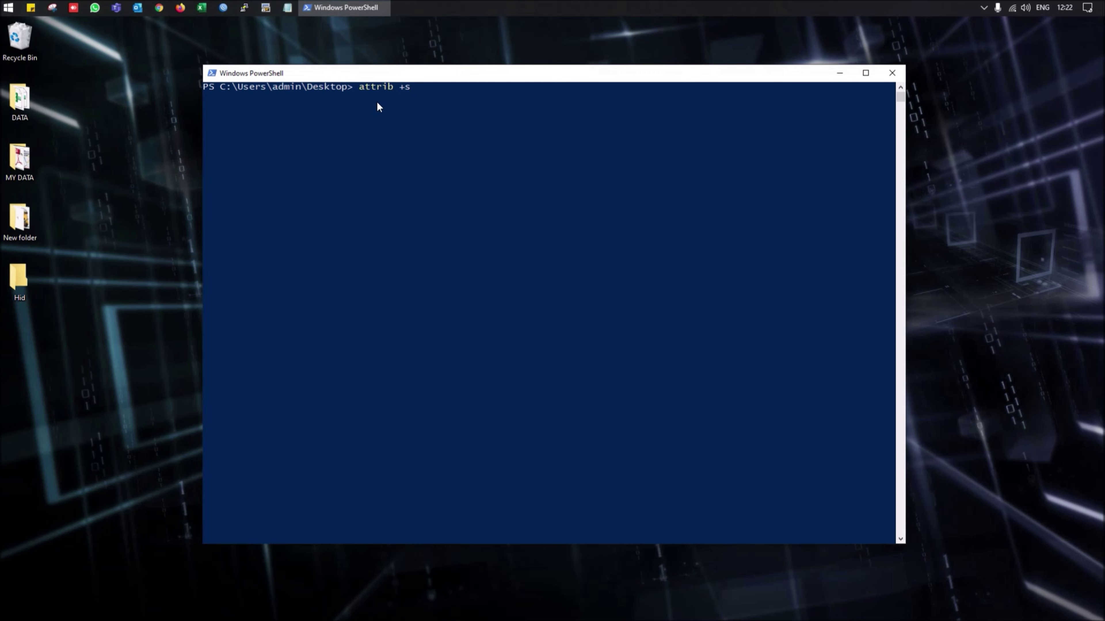
text(ttrib +s +h "Hid)
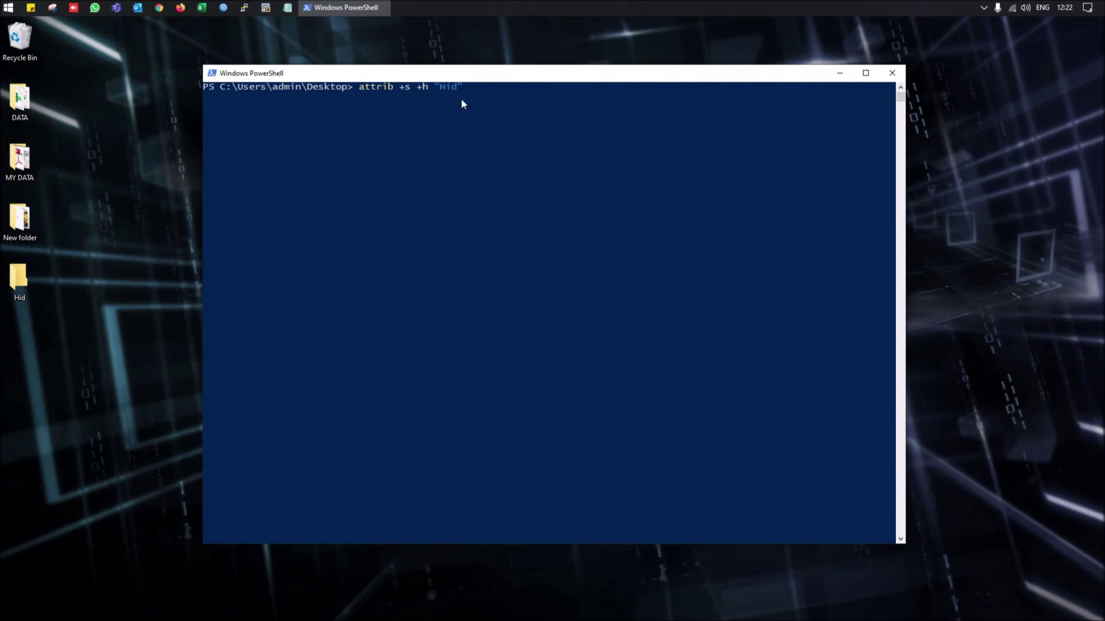
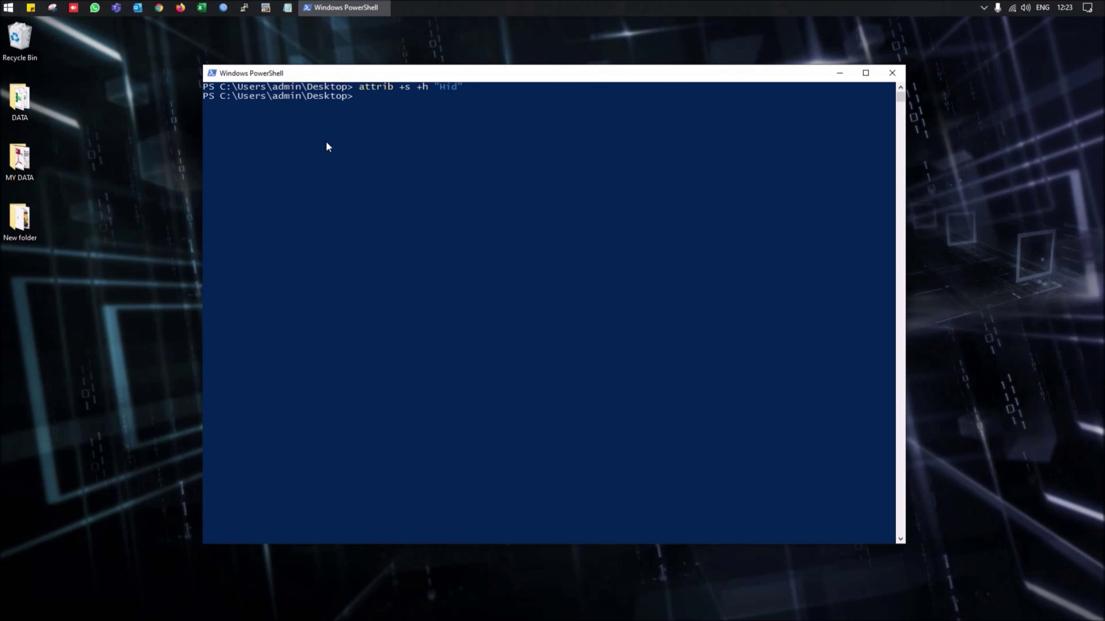
Open a File Explorer window and check the Hidden items setting in its view options.
key(super+e)
drag(295, 36, 689, 125)
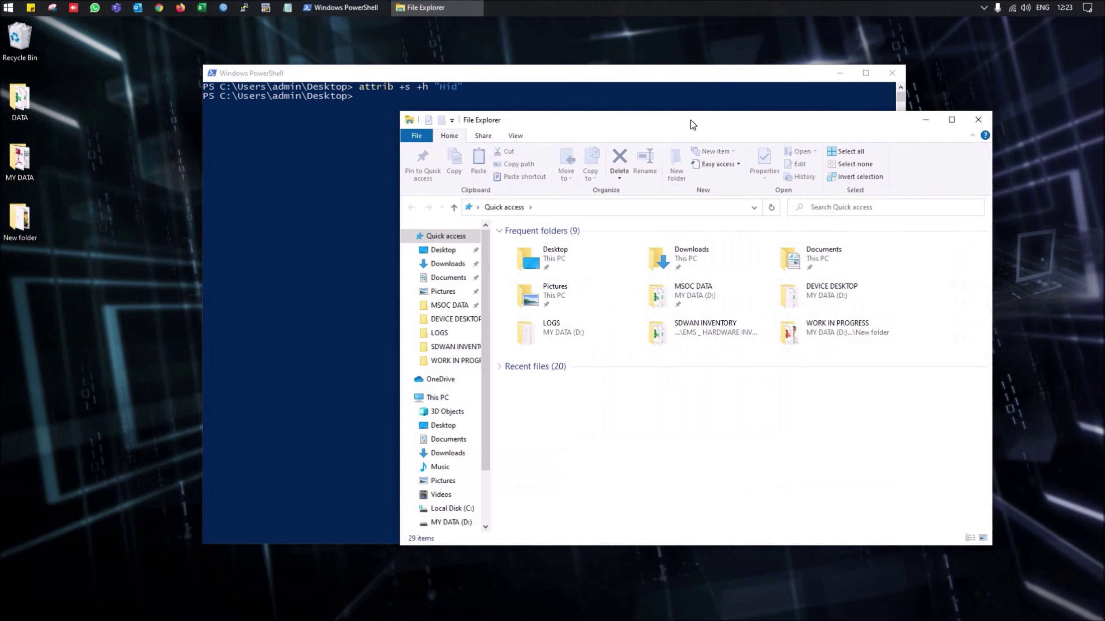
click(511, 135)
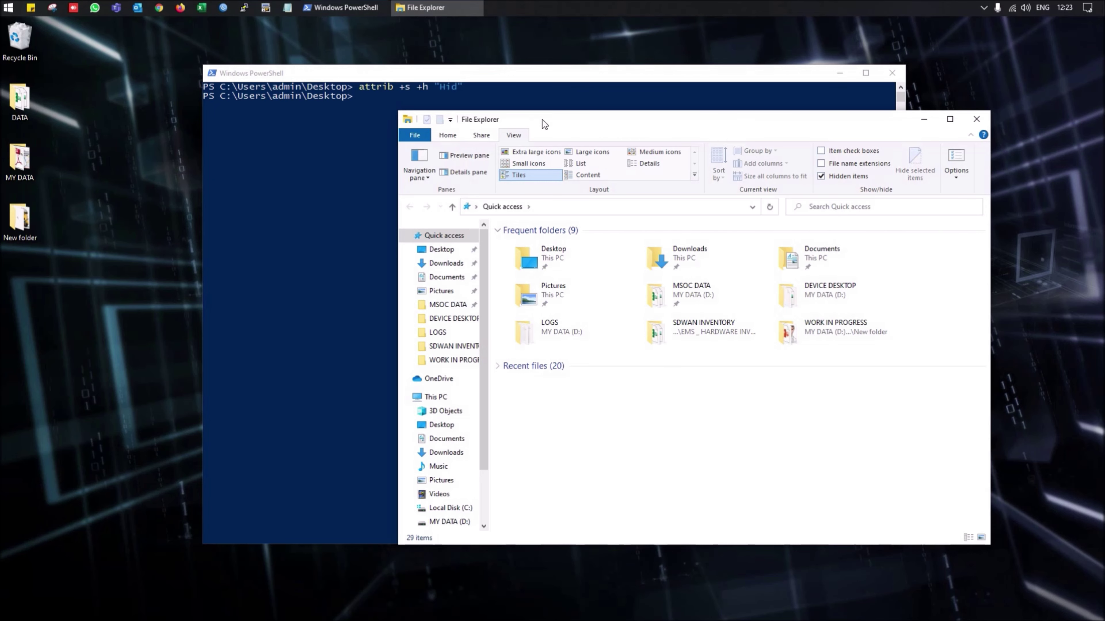
Return to PowerShell and unhide the Hid folder on the desktop with attrib -s -h "Hid".
click(376, 166)
key(Return)
key(Return)
key(Return)
key(Return)
key(Return)
key(Return)
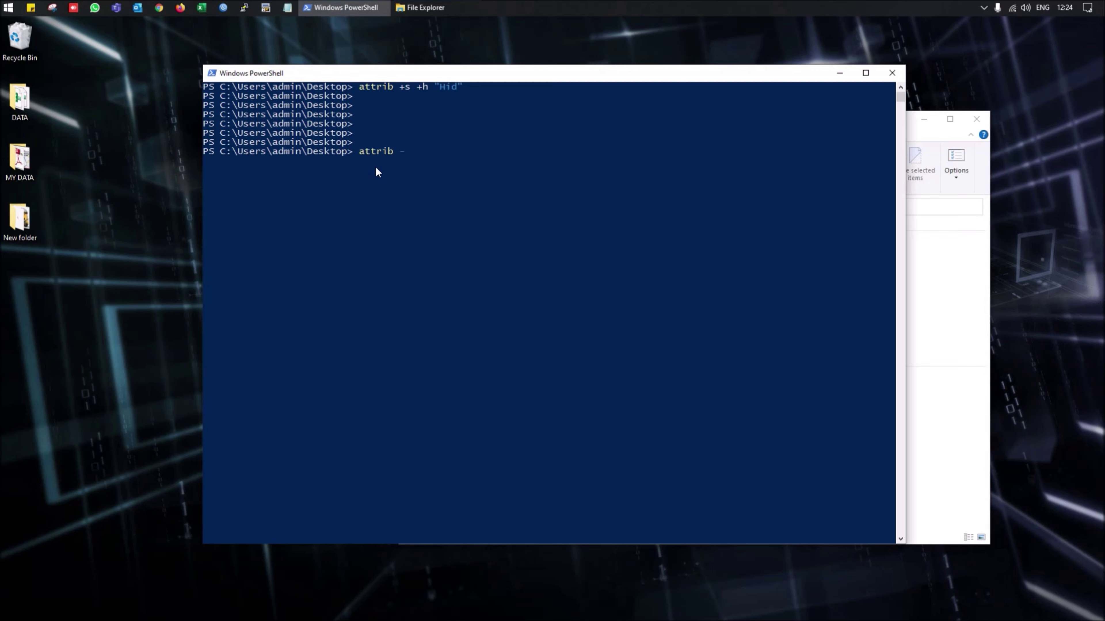
text(attrib -s -h "Hid")
key(Return)
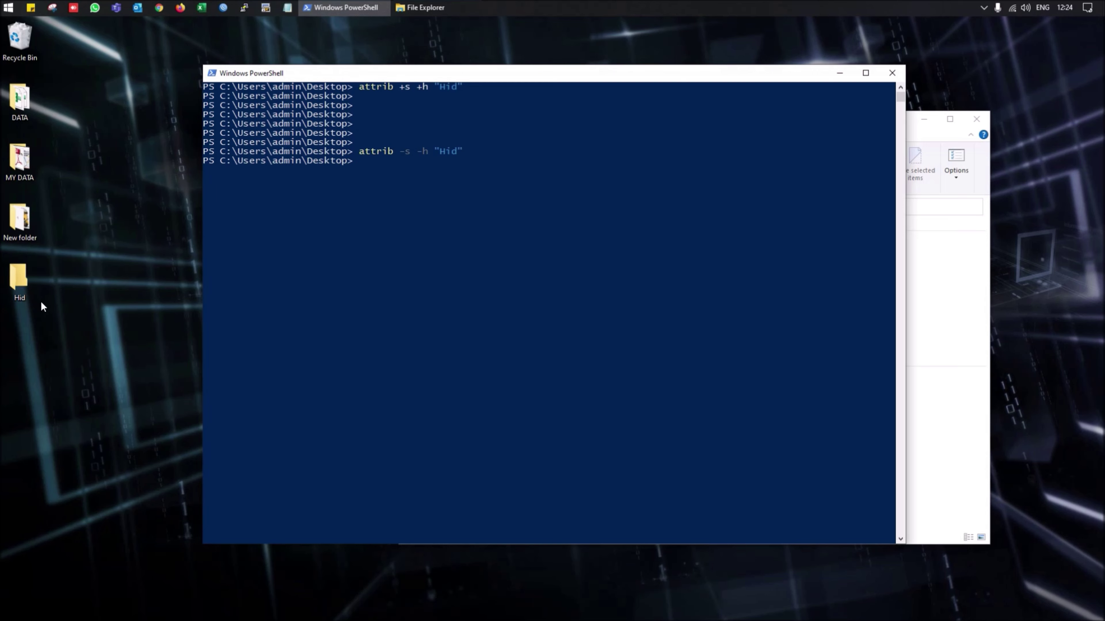
drag(48, 316, 0, 269)
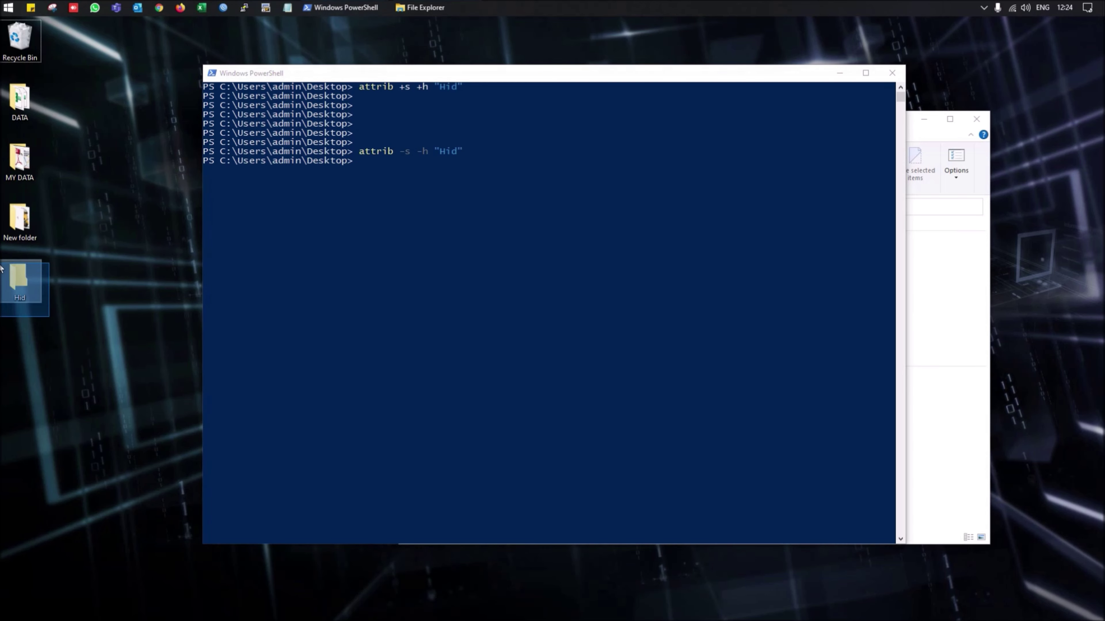
Reuse the last PowerShell command to unhide the Test Hide folder with attrib -s -h "Test Hide".
click(496, 287)
key(Up)
key(Left)
key(BackSpace)
key(BackSpace)
key(BackSpace)
text(Test)
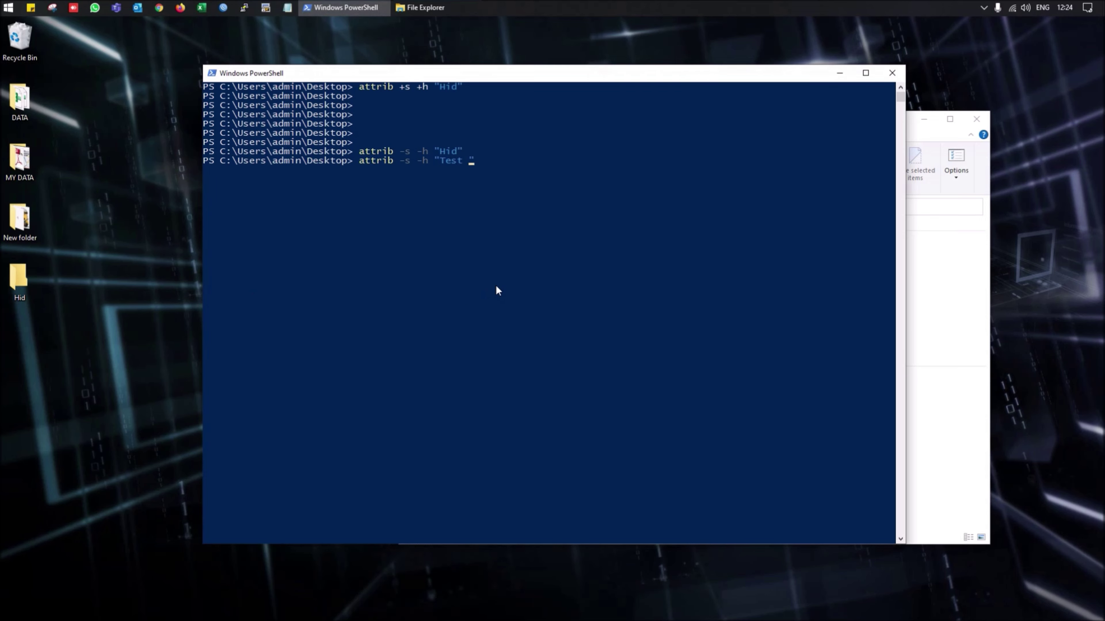
text( Hide)
key(Return)
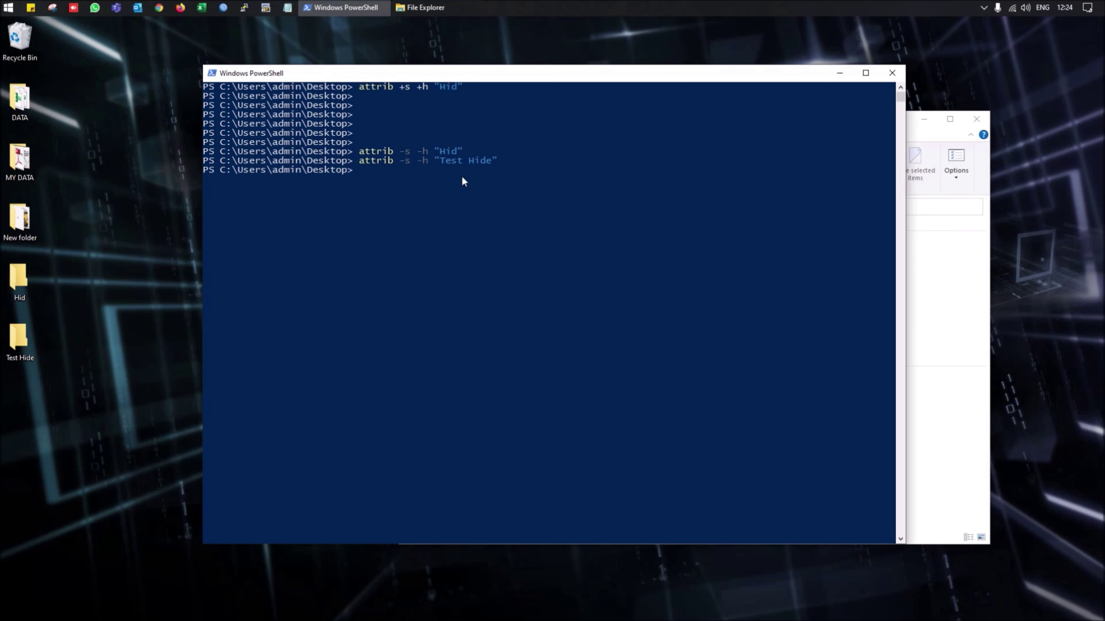
click(655, 187)
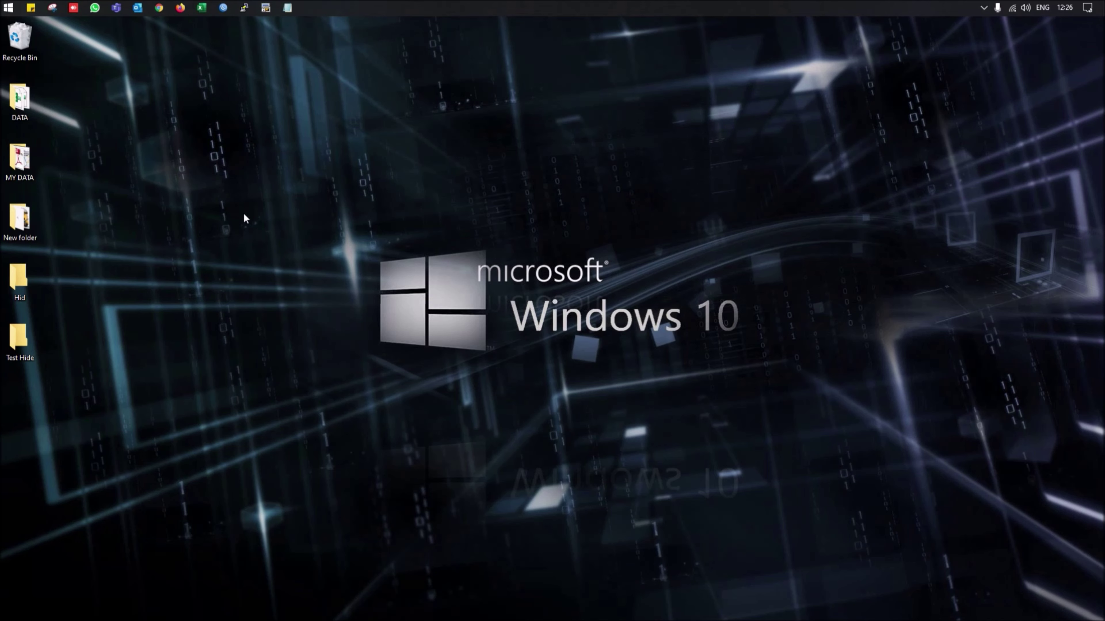
key(super)
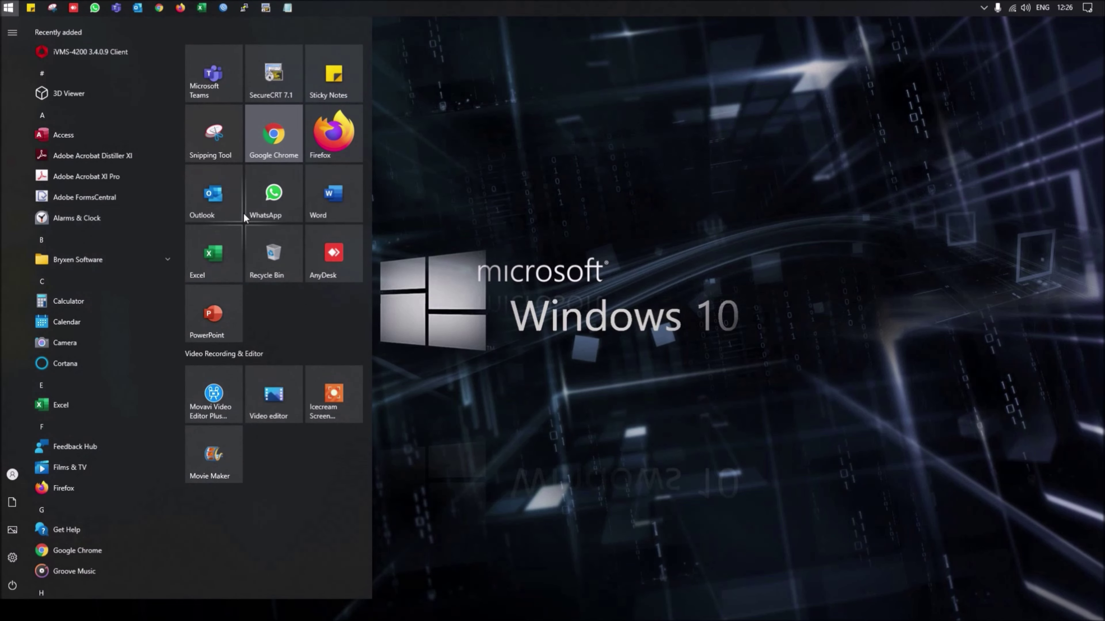
text(red)
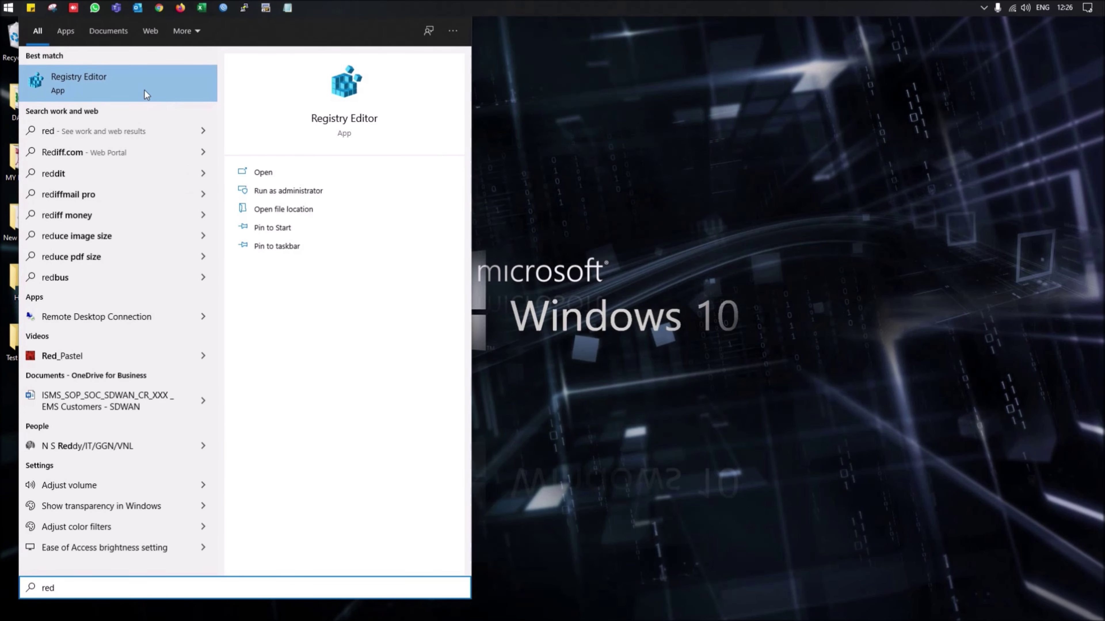
click(526, 141)
Launch the Registry Editor by running regedit.exe and approve the elevation request.
key(super+r)
text(re)
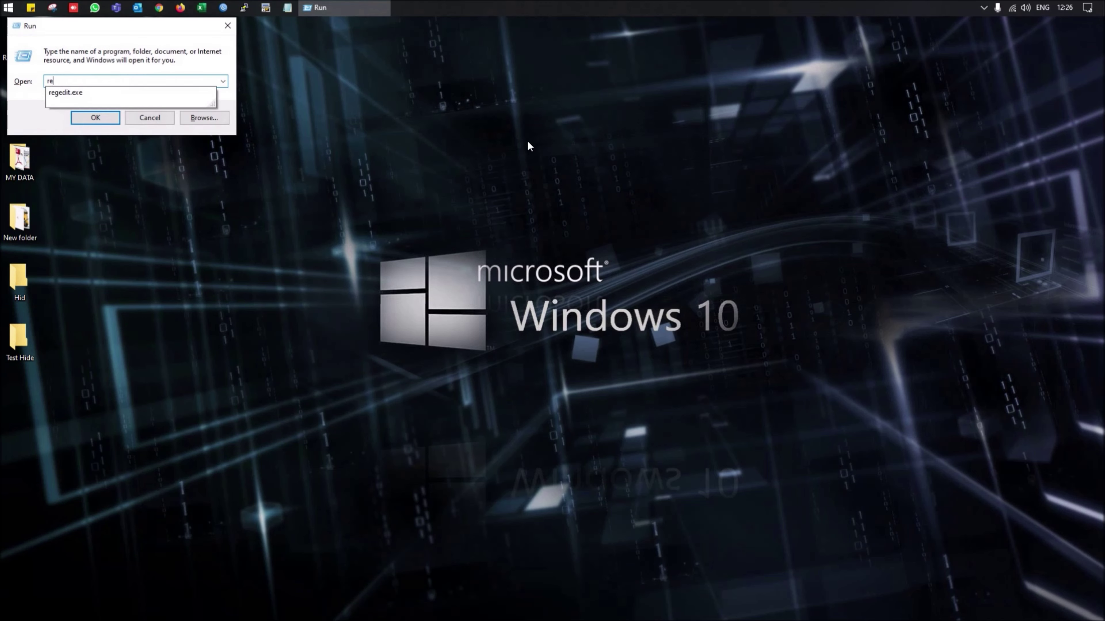
key(Down)
key(Return)
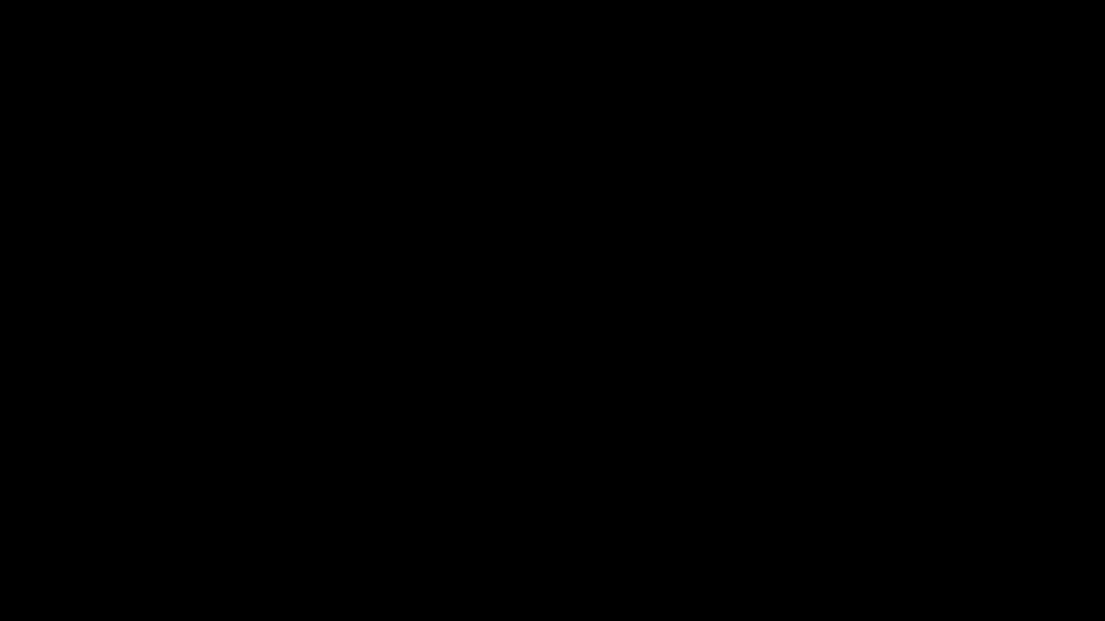
click(492, 377)
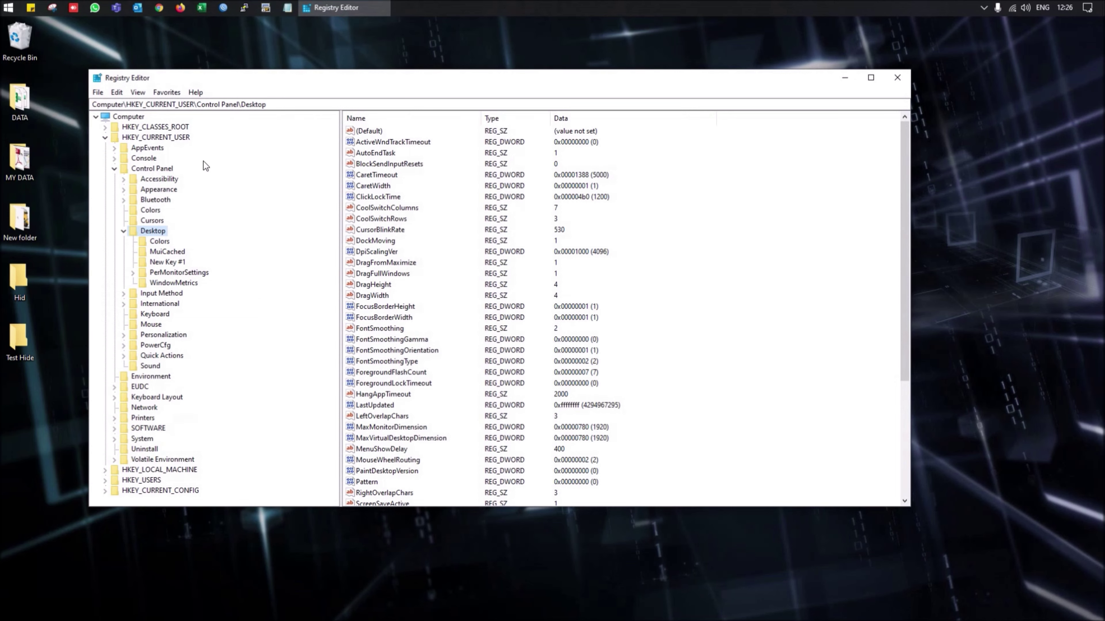
Collapse the open registry branches back to the root hives under Computer.
key(Left)
key(Left)
key(Left)
key(Left)
key(Left)
key(Left)
key(Left)
key(Right)
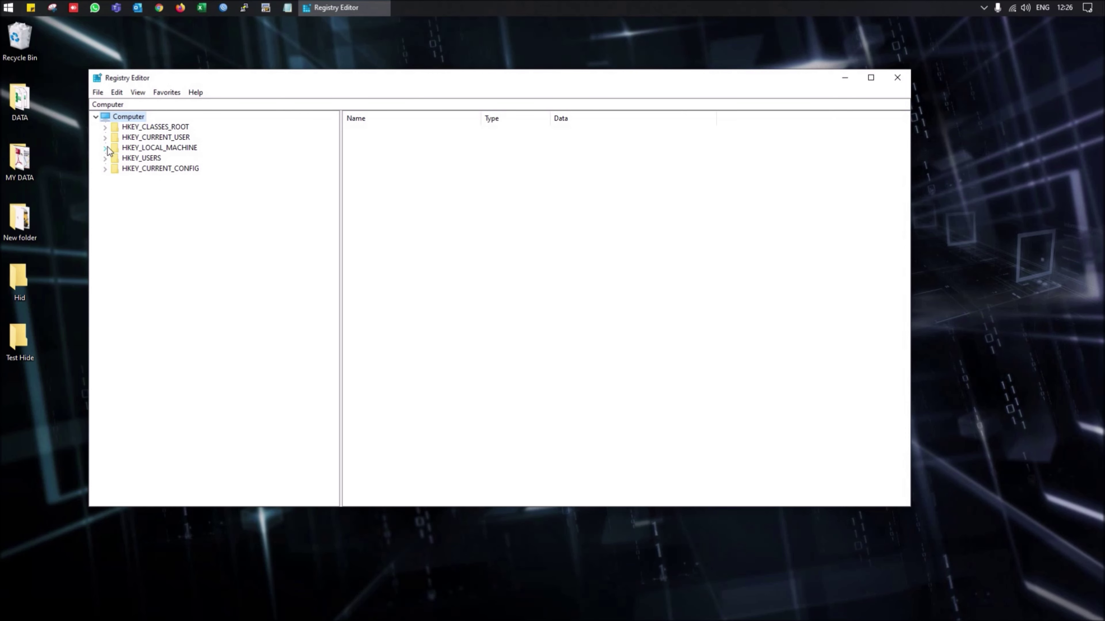
Expand HKEY_LOCAL_MACHINE and its SYSTEM key in the registry tree.
click(150, 150)
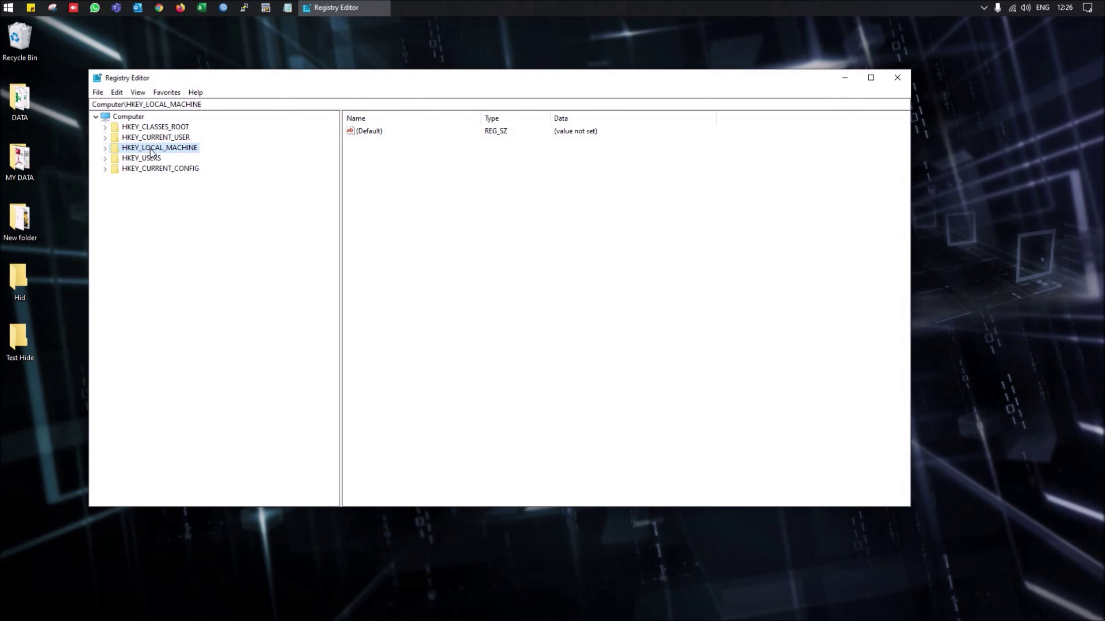
key(Right)
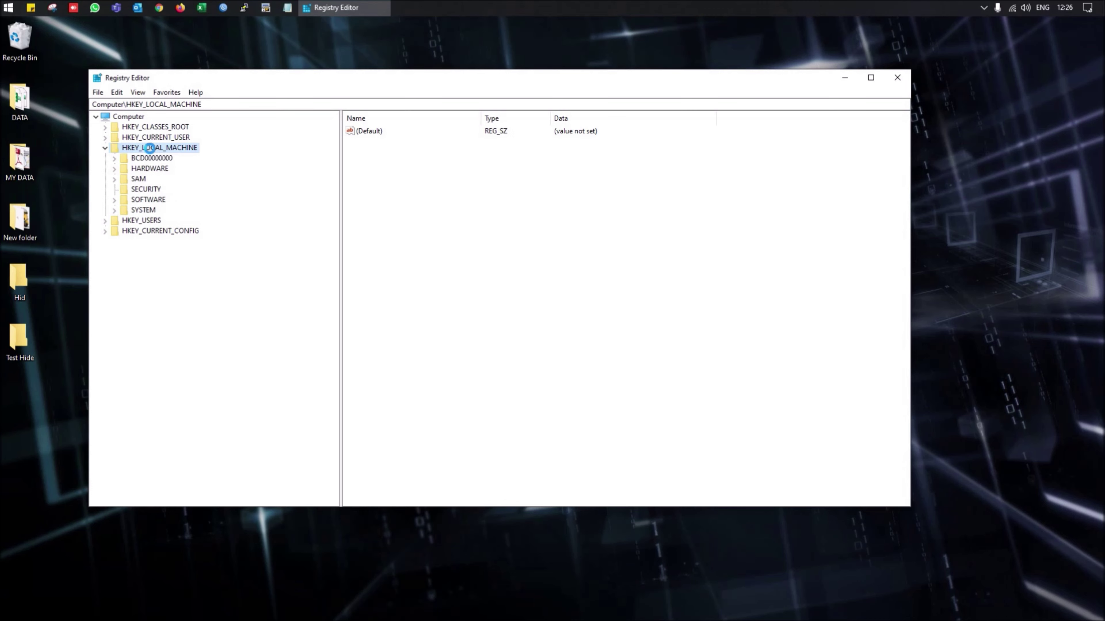
key(Down)
key(Down)
key(Down)
key(Down)
key(Down)
key(Down)
key(Right)
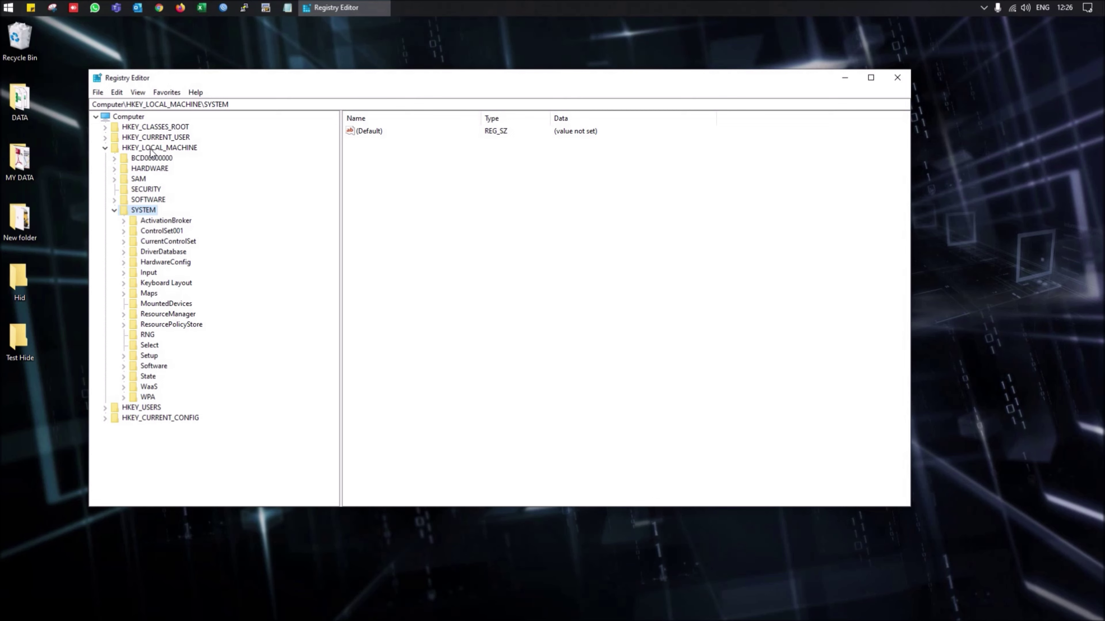
Expand the CurrentControlSet key under SYSTEM and its Services subkey.
key(Down)
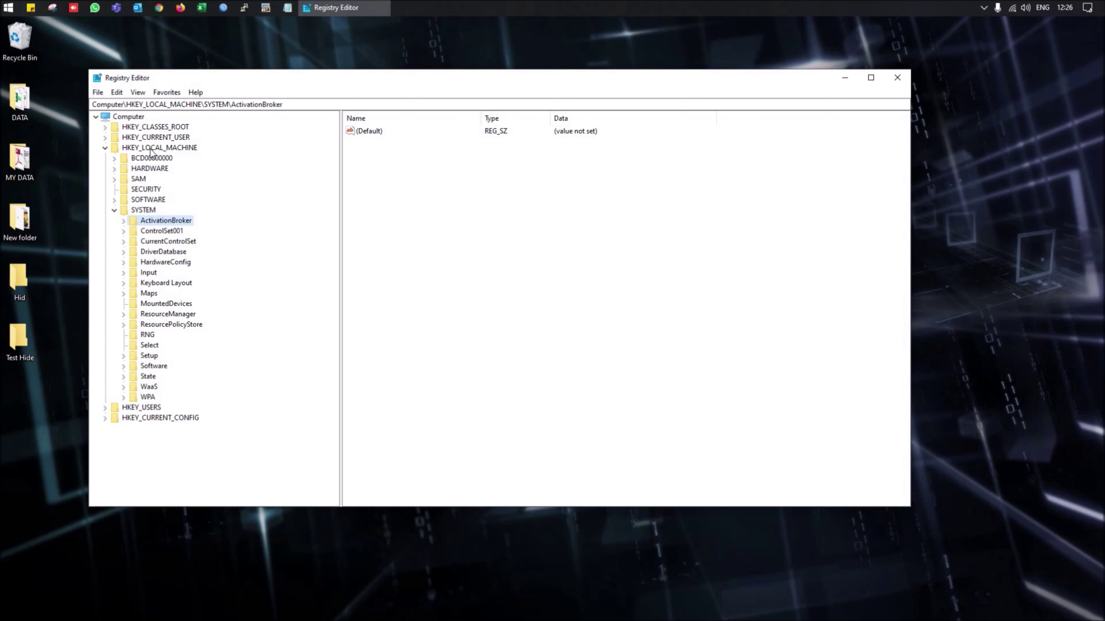
key(Down)
key(Down)
key(Right)
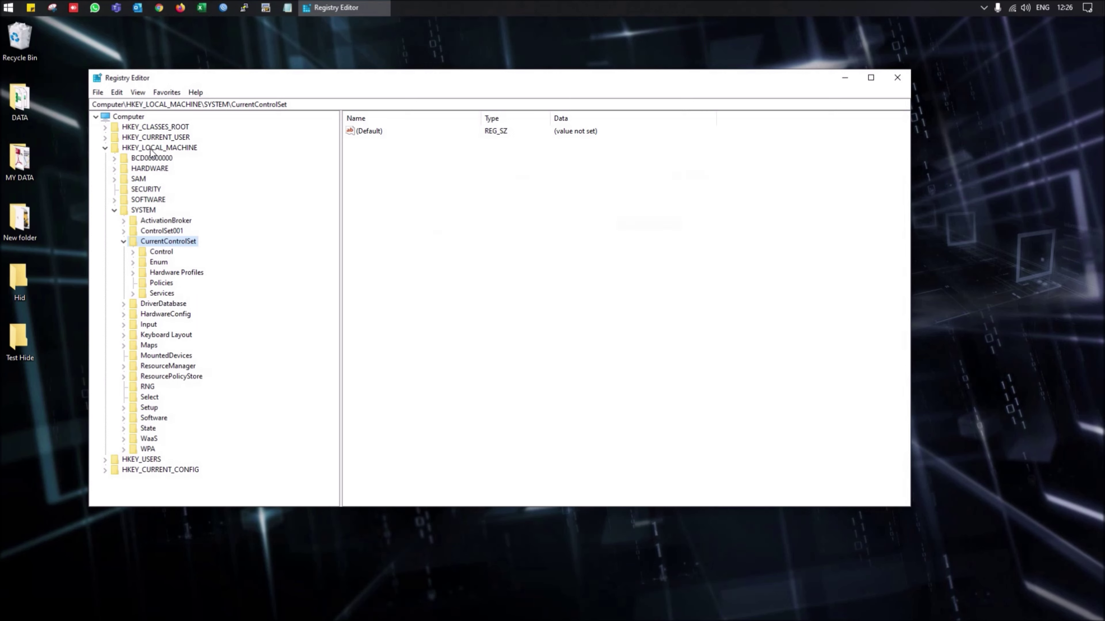
key(Down)
key(Down)
key(Down)
key(Down)
key(Down)
key(Right)
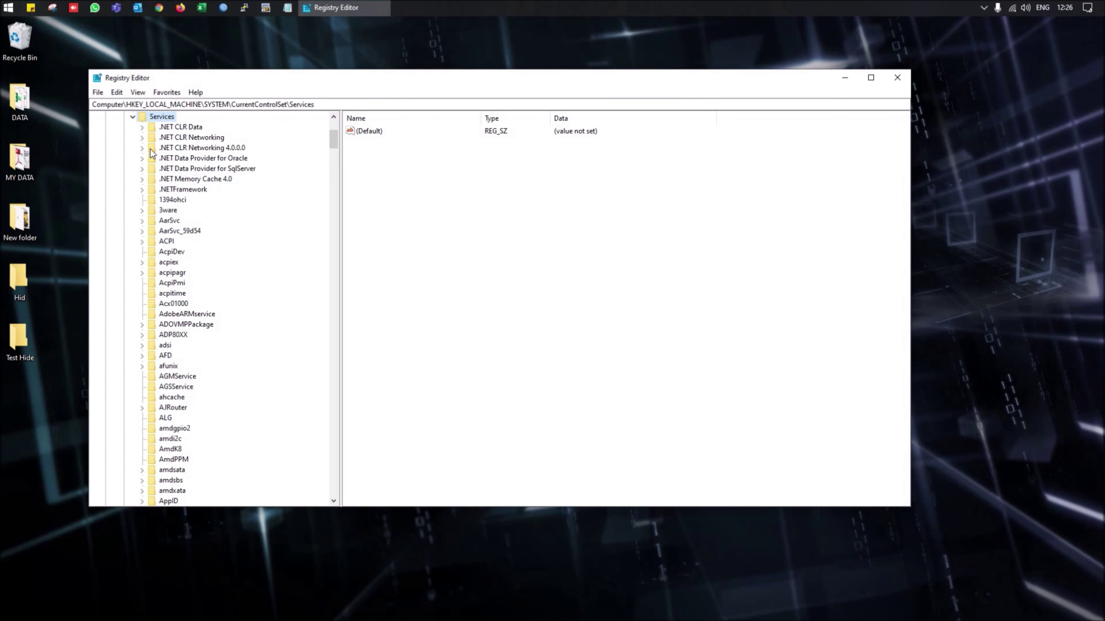
Find the USB entries among the Services subkeys and select the USBSTOR key.
key(Down)
key(Down)
text(usbaudio)
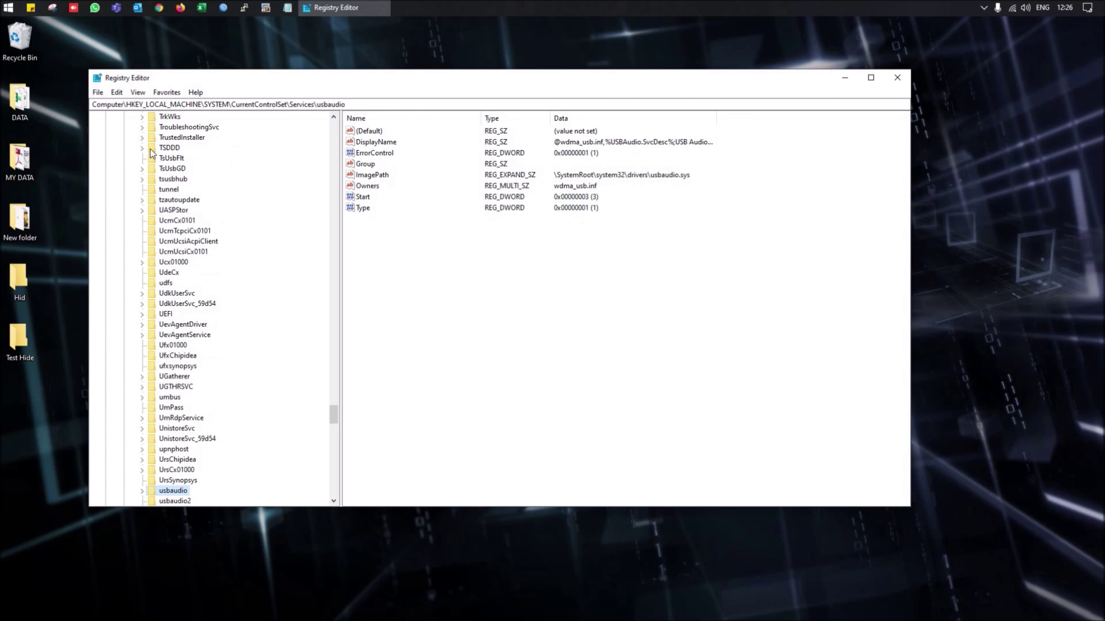
scroll(209, 429, down, 4)
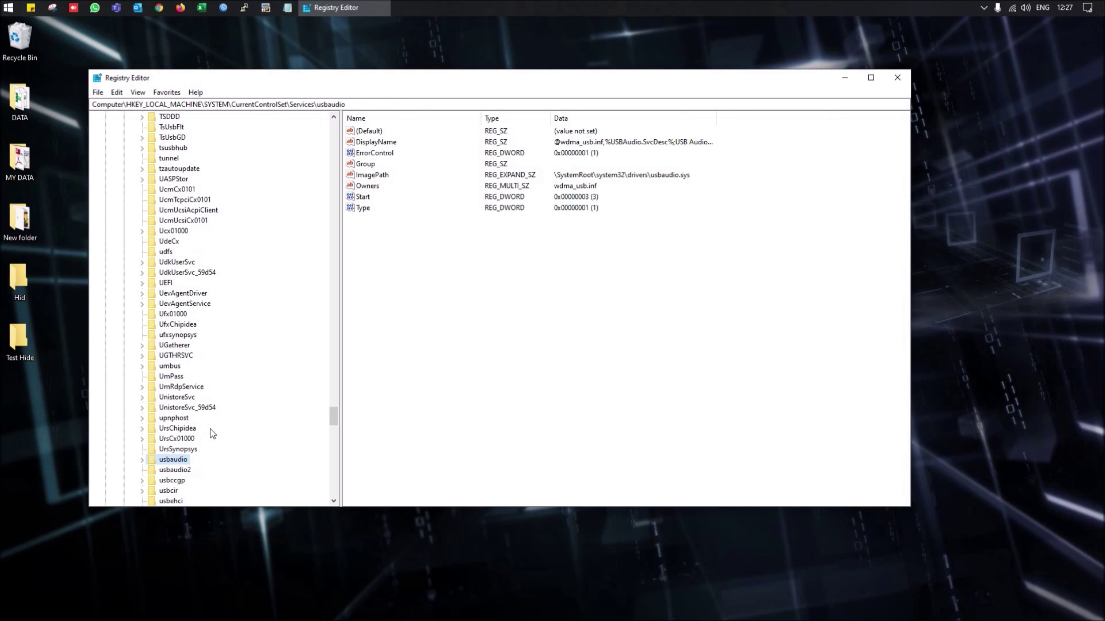
click(179, 480)
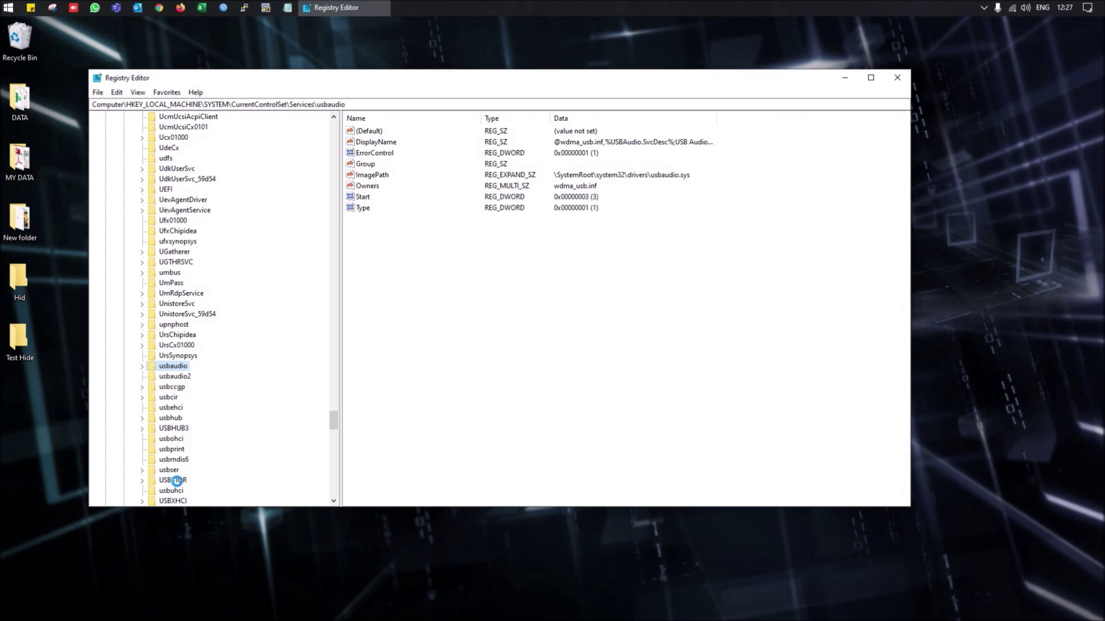
scroll(209, 401, down, 3)
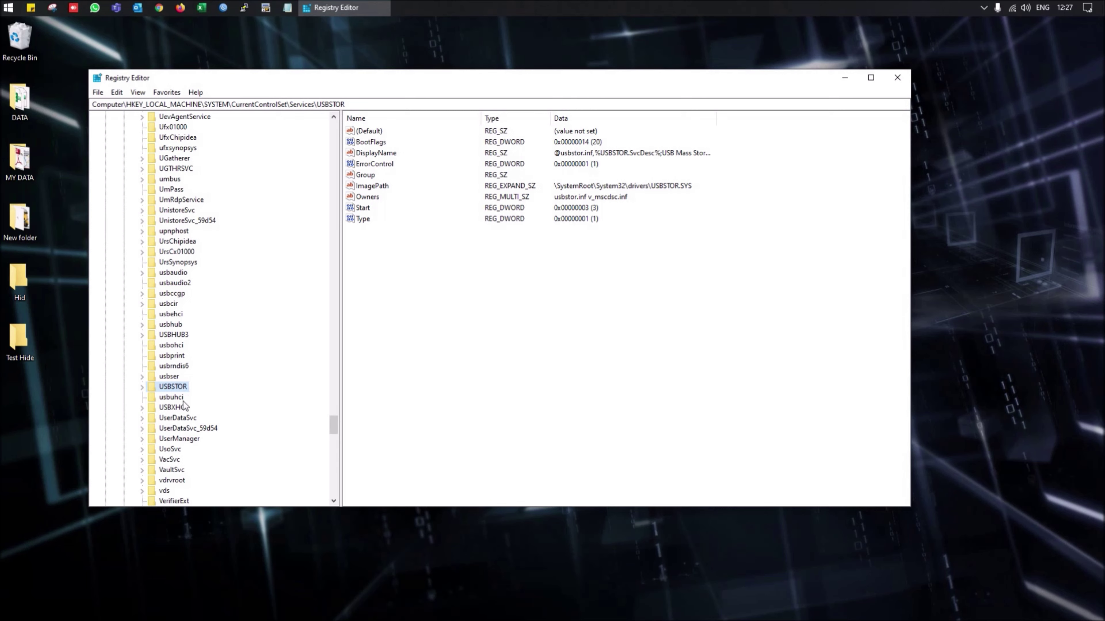
Open the Start DWORD value of the USBSTOR key for editing.
click(397, 212)
click(361, 211)
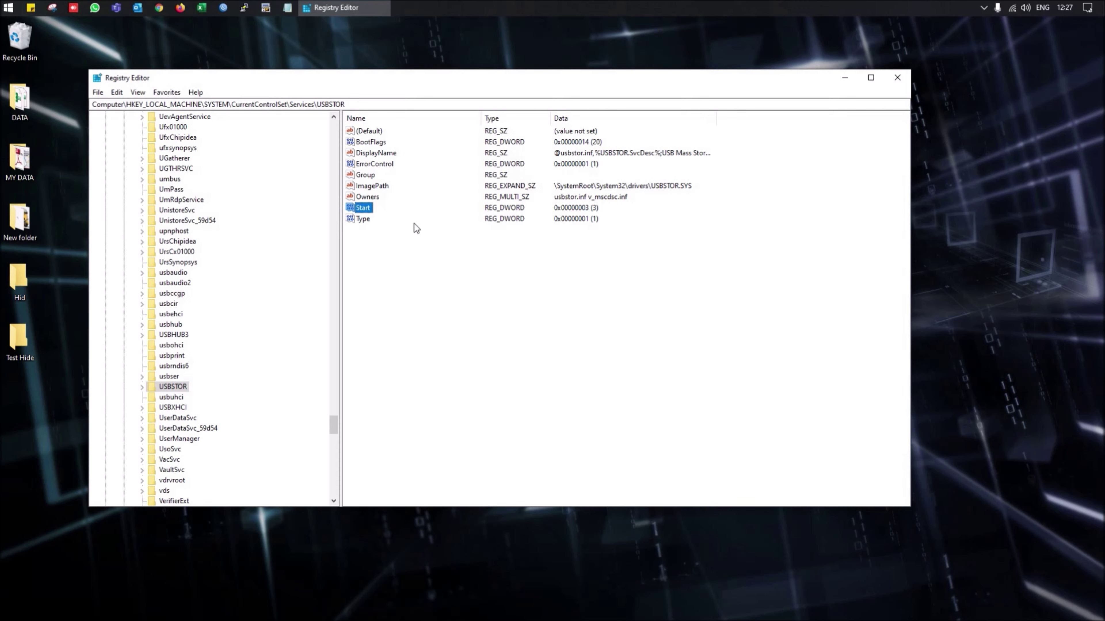
double_click(363, 208)
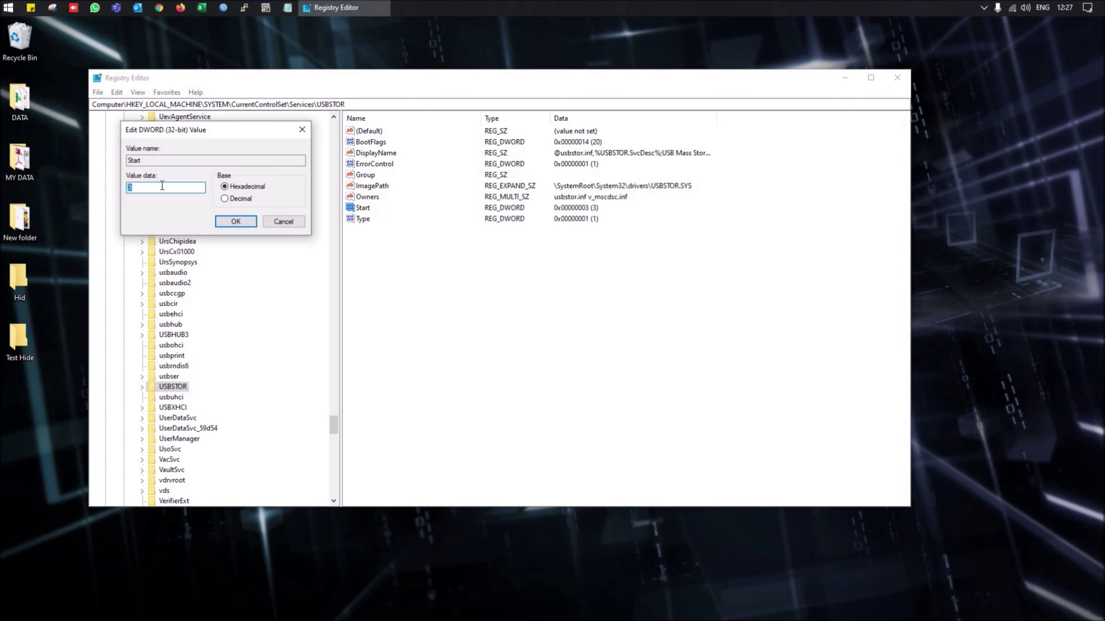
click(161, 186)
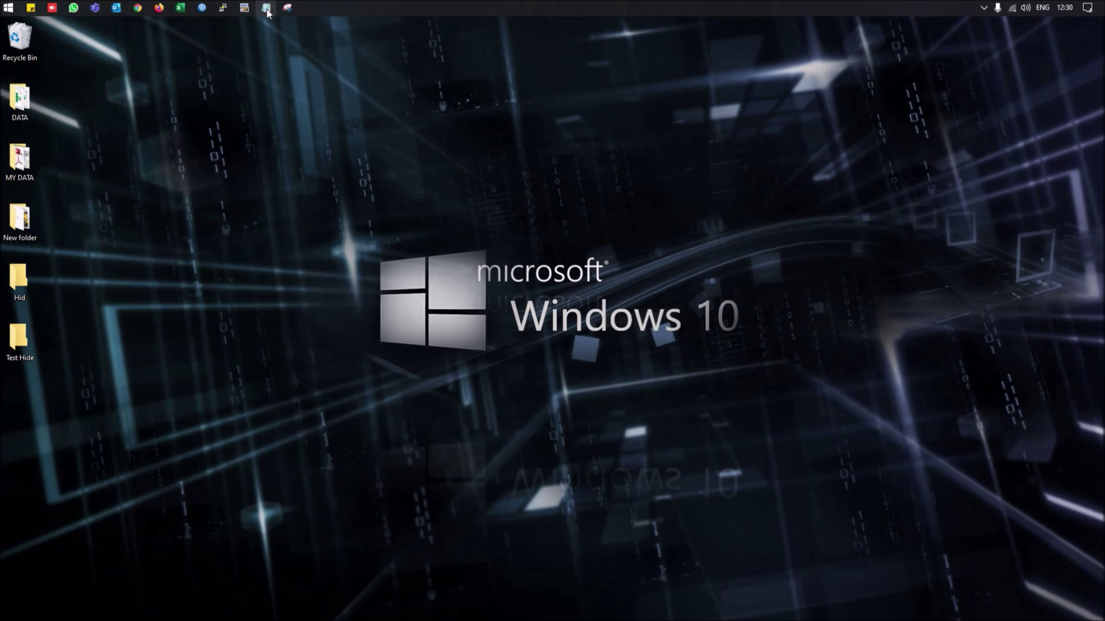
Move the pinned Notepad app on the taskbar to directly after Sticky Notes.
drag(266, 11, 56, 14)
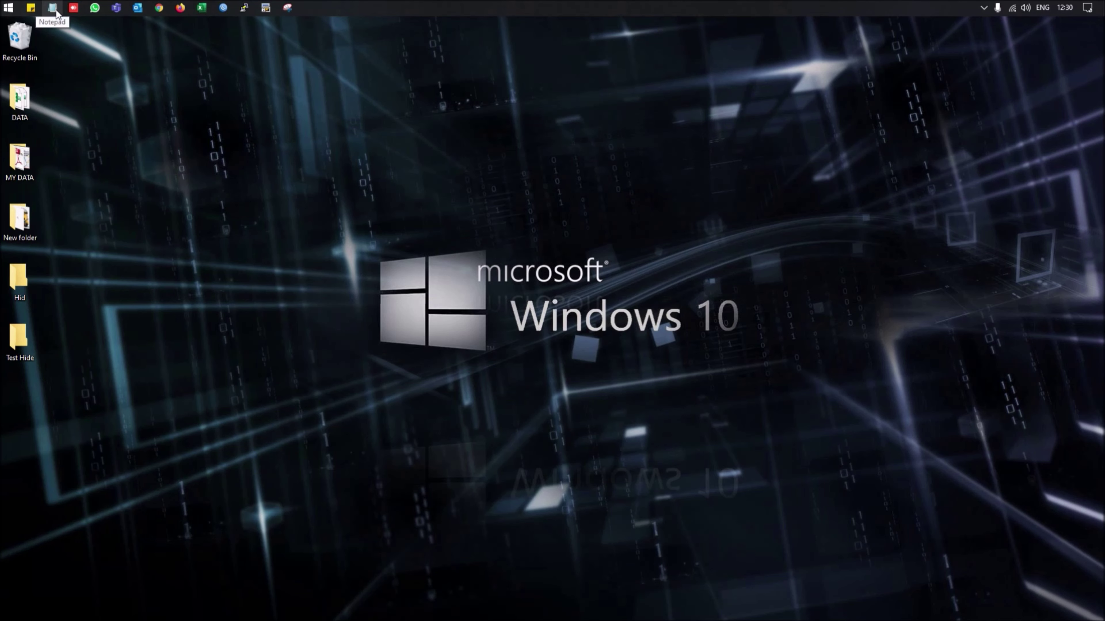
Open Notepad, Snipping Tool and Sticky Notes, placing the pinned Snipping Tool directly after Notepad on the taskbar.
click(57, 13)
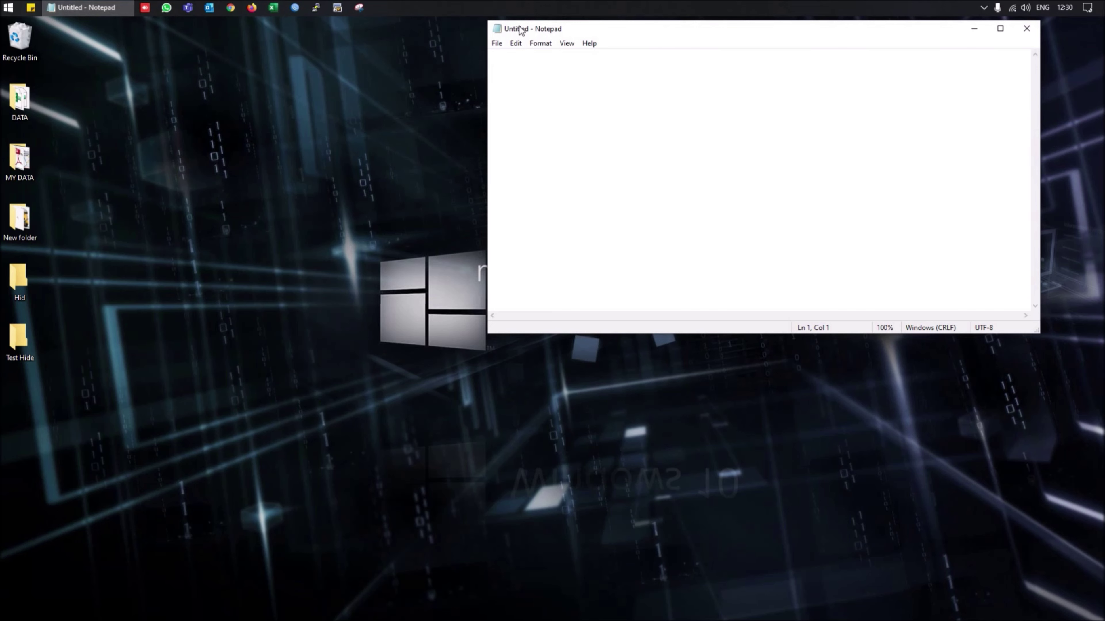
drag(358, 10, 145, 16)
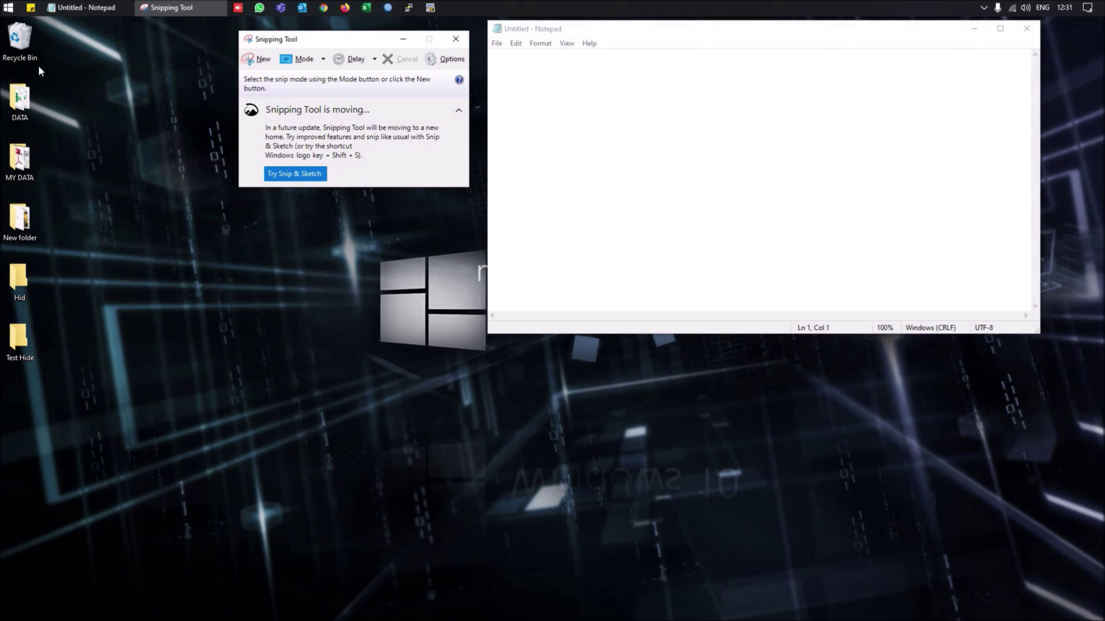
click(31, 8)
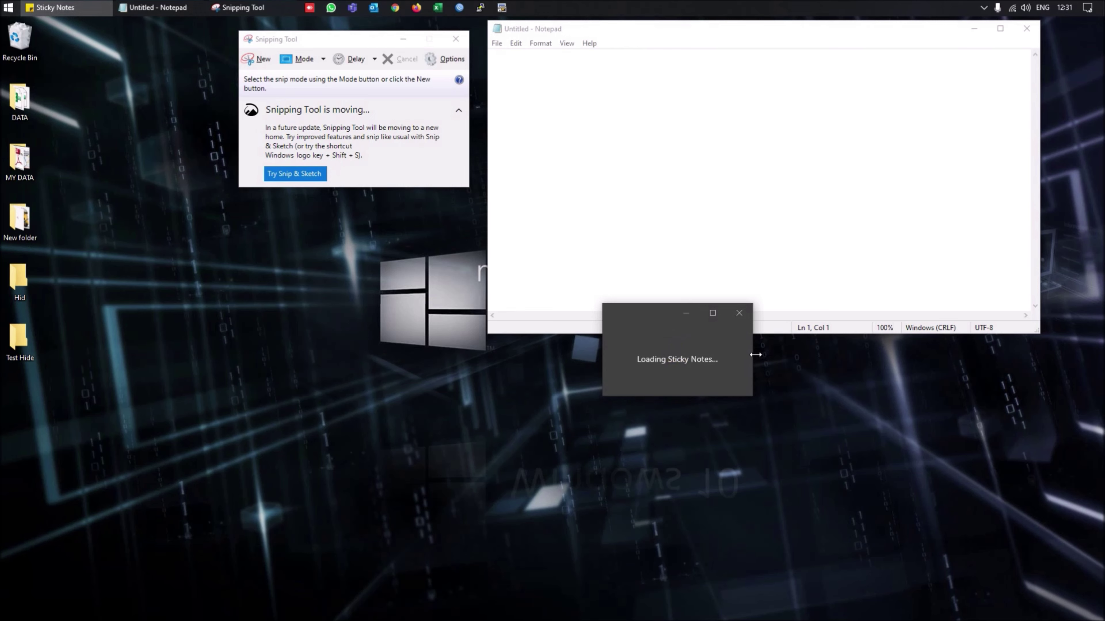
click(686, 313)
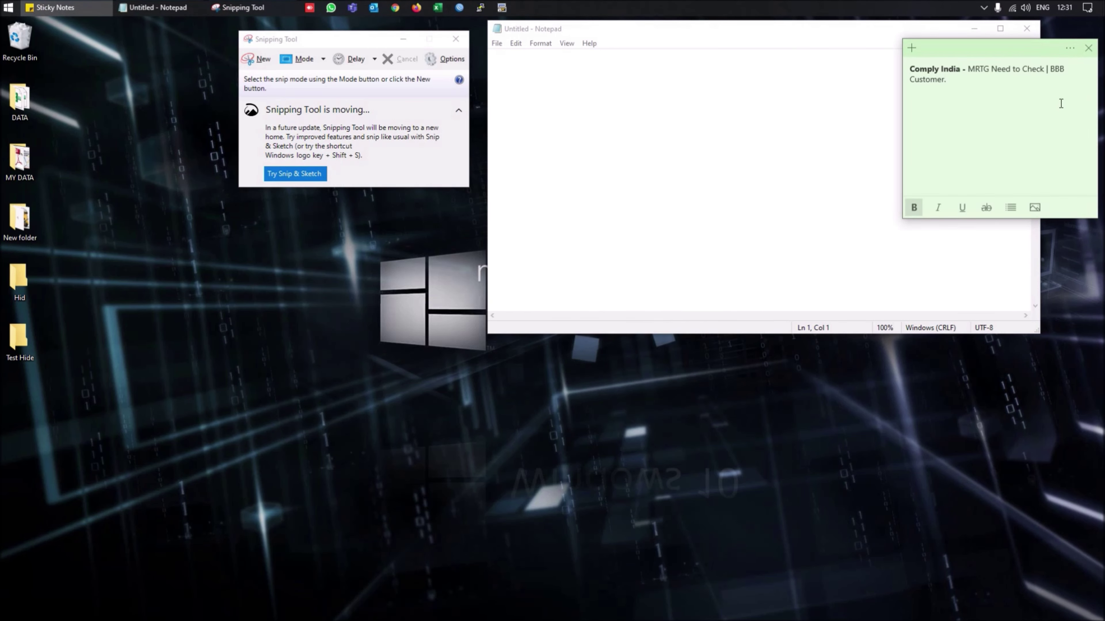
click(1066, 49)
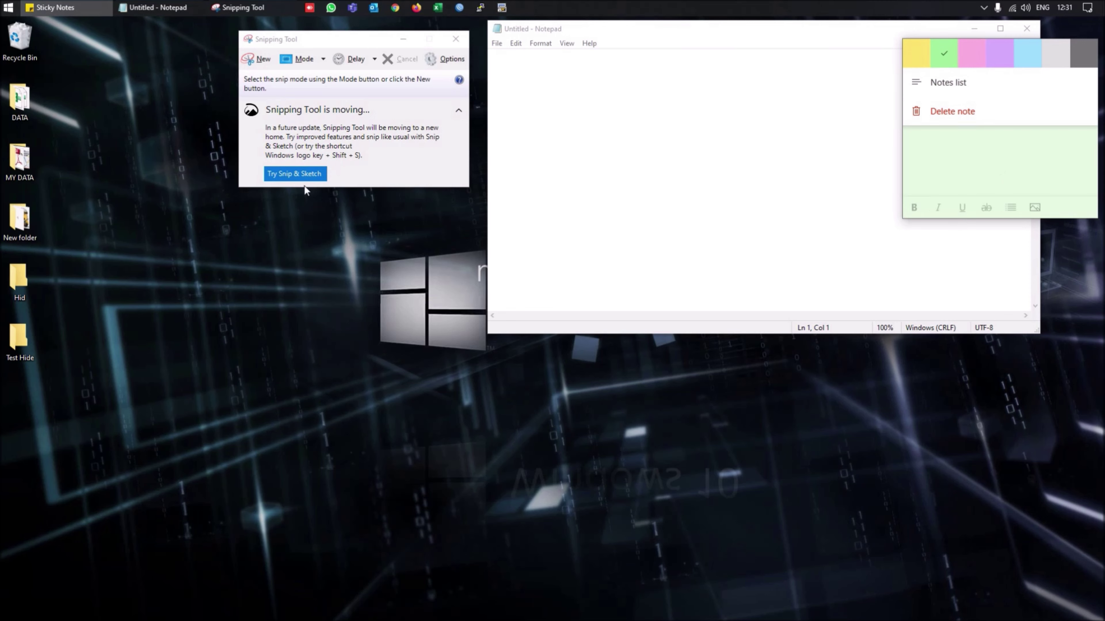
key(Escape)
Cycle keyboard focus through the taskbar apps and activate the open Notepad window from there.
key(Right)
key(Right)
key(Right)
key(Right)
key(Right)
key(Right)
key(Right)
key(Right)
key(Right)
click(860, 56)
key(super+t)
key(Right)
key(Right)
key(Right)
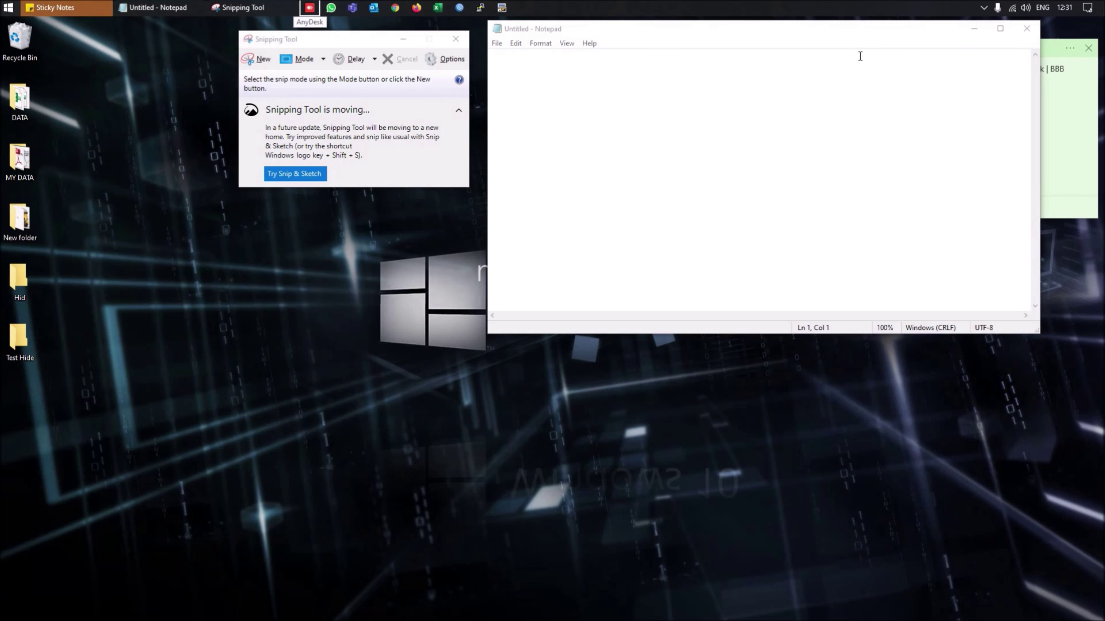
key(Right)
key(Right)
key(Right)
key(Home)
key(Right)
key(Return)
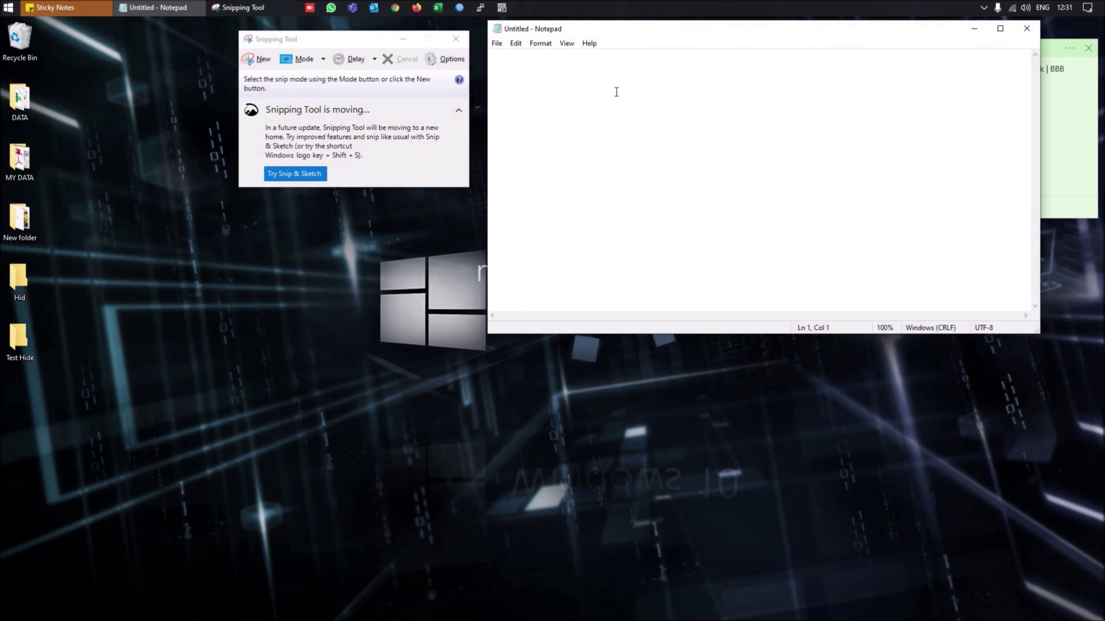
Open four additional Notepad windows from the running Notepad's taskbar entry and show its list of pinned and recent files.
click(170, 60)
mouse_move(154, 10)
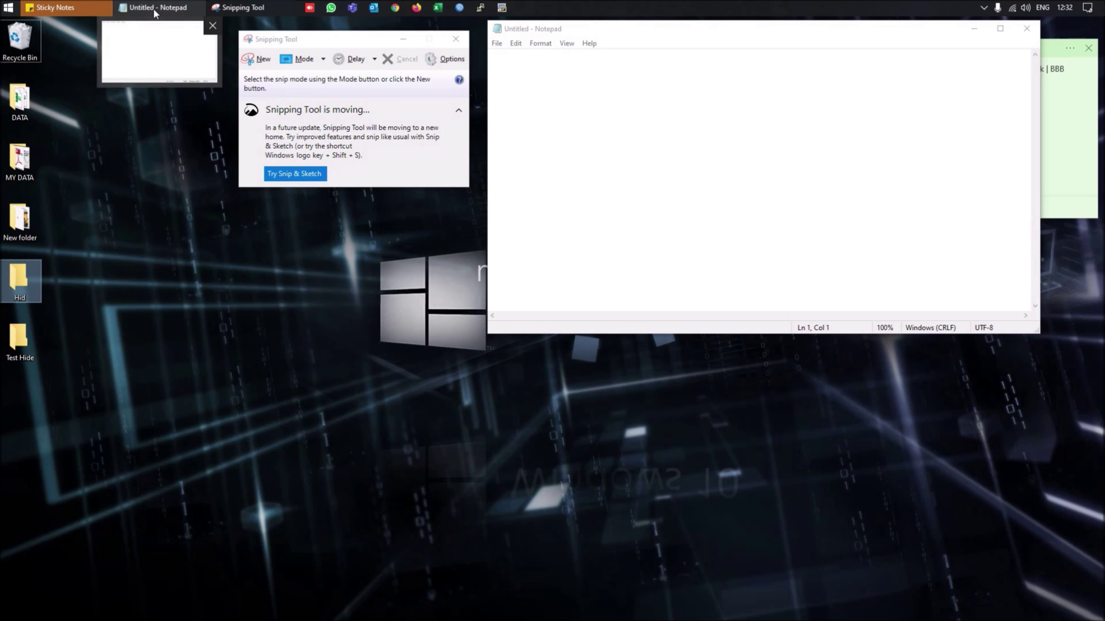
middle_click(153, 9)
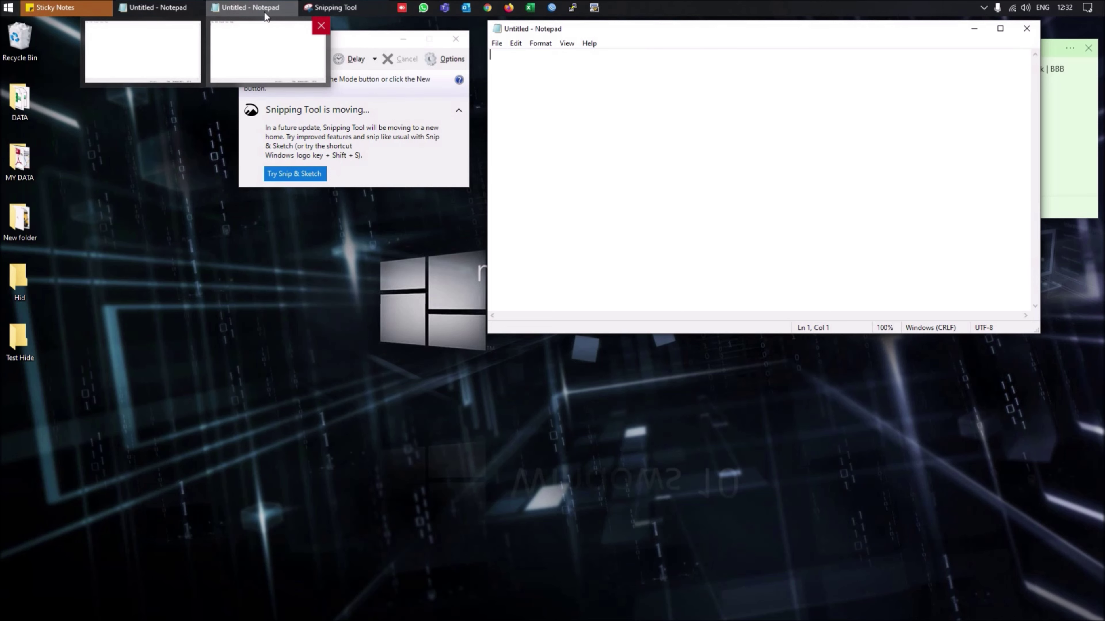
middle_click(253, 6)
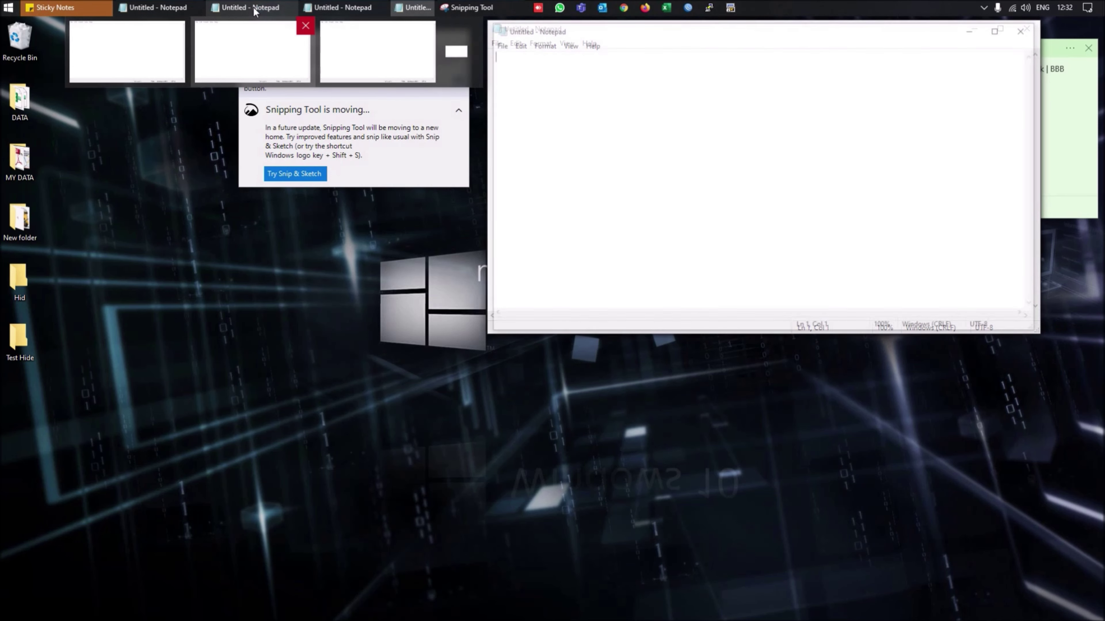
middle_click(252, 6)
middle_click(252, 6)
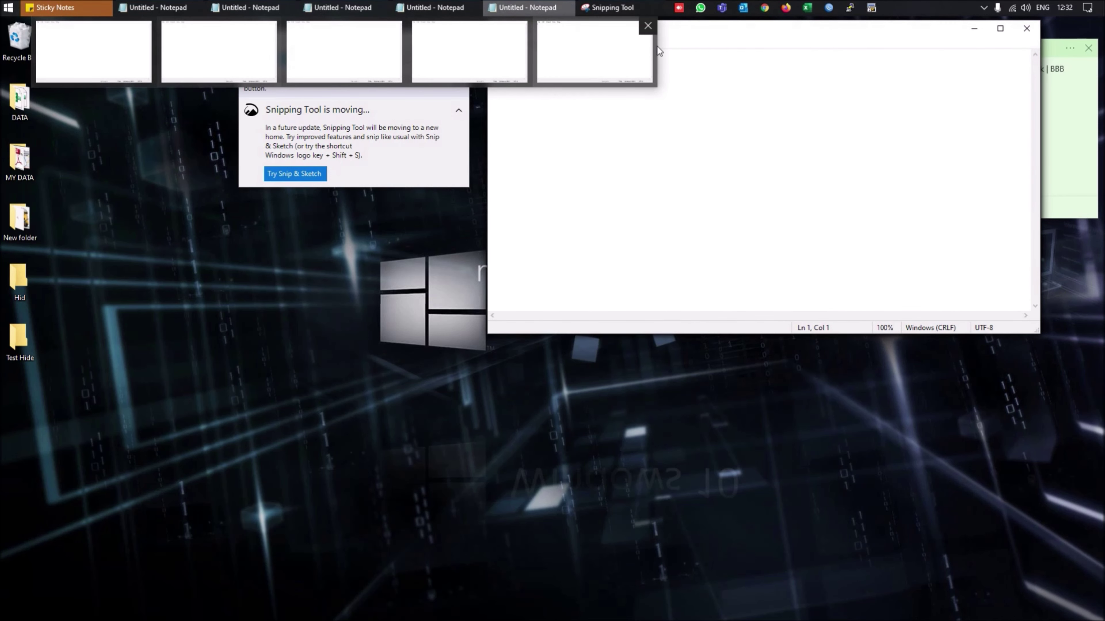
right_click(252, 6)
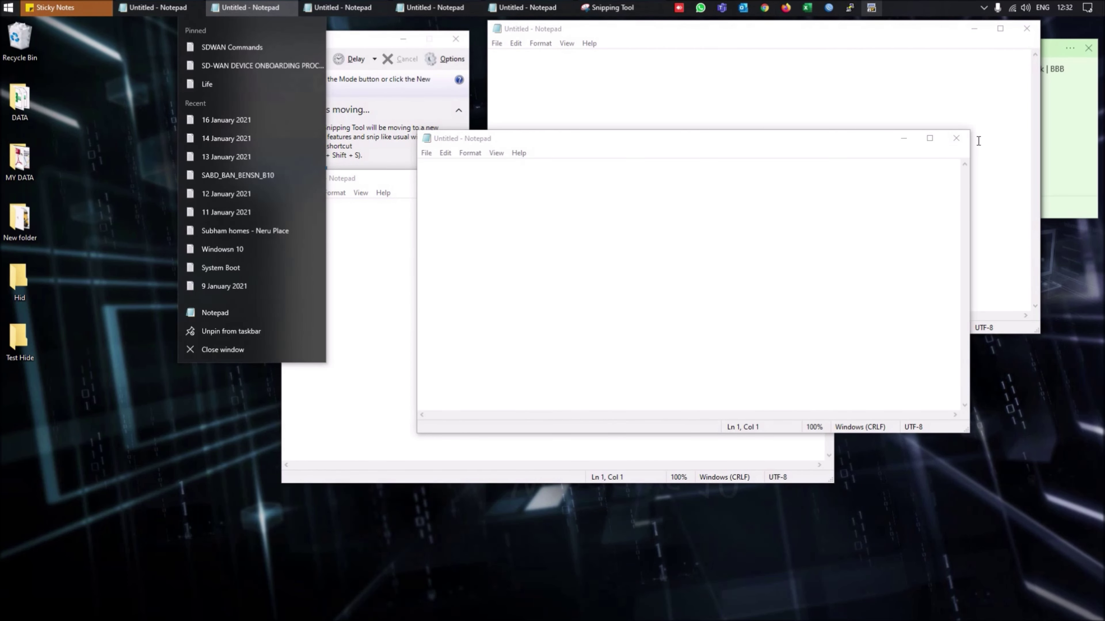
Close the extra Notepad windows and the sticky note, keeping one Notepad window open.
click(956, 138)
click(1026, 34)
click(1022, 39)
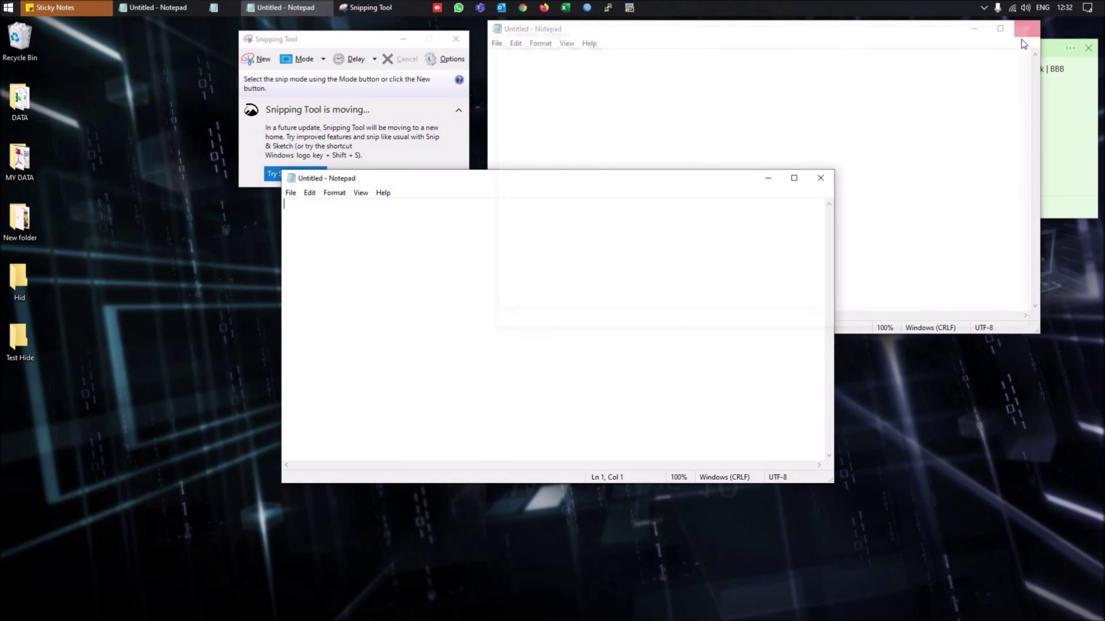
click(1024, 31)
click(1088, 48)
Maximize and restore the Notepad window, and snap it to the right half and finally the left half of the desktop.
drag(407, 173, 381, 87)
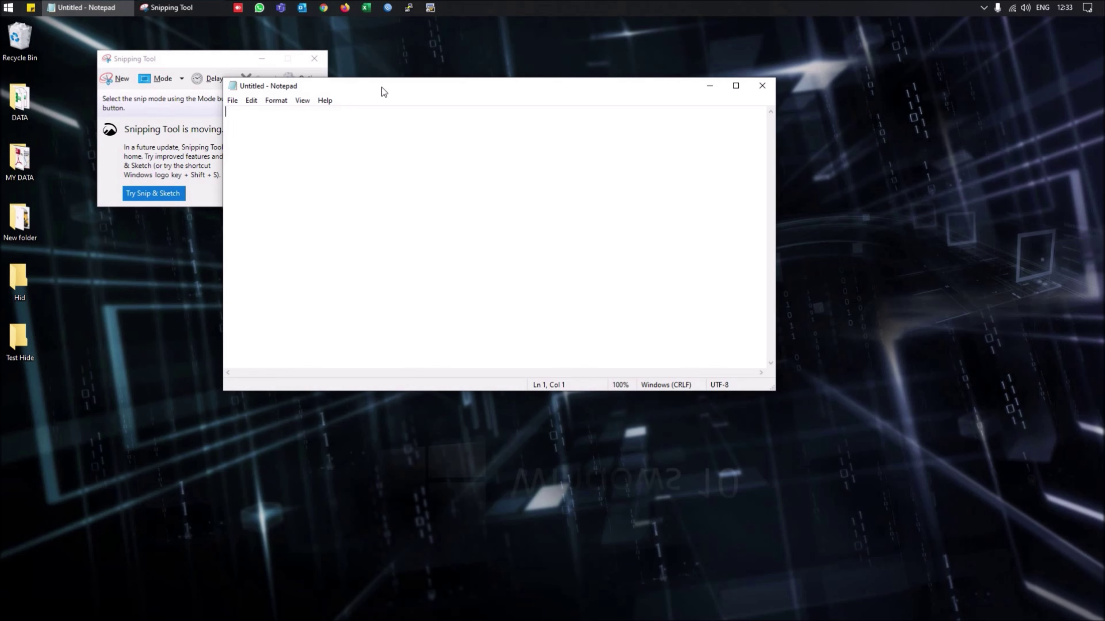
double_click(381, 87)
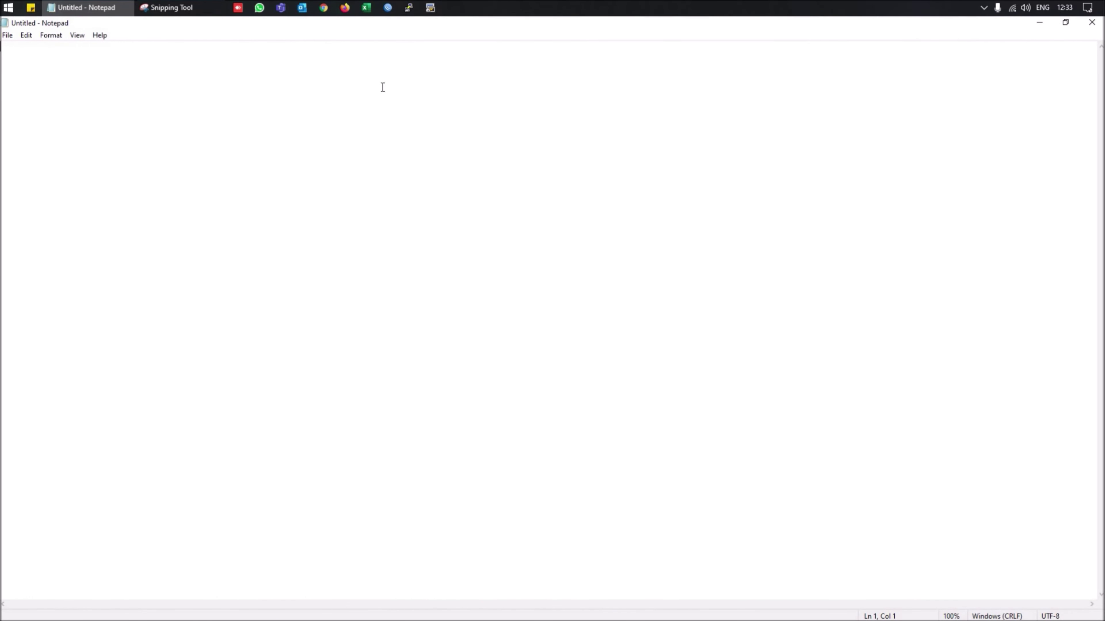
key(super+Down)
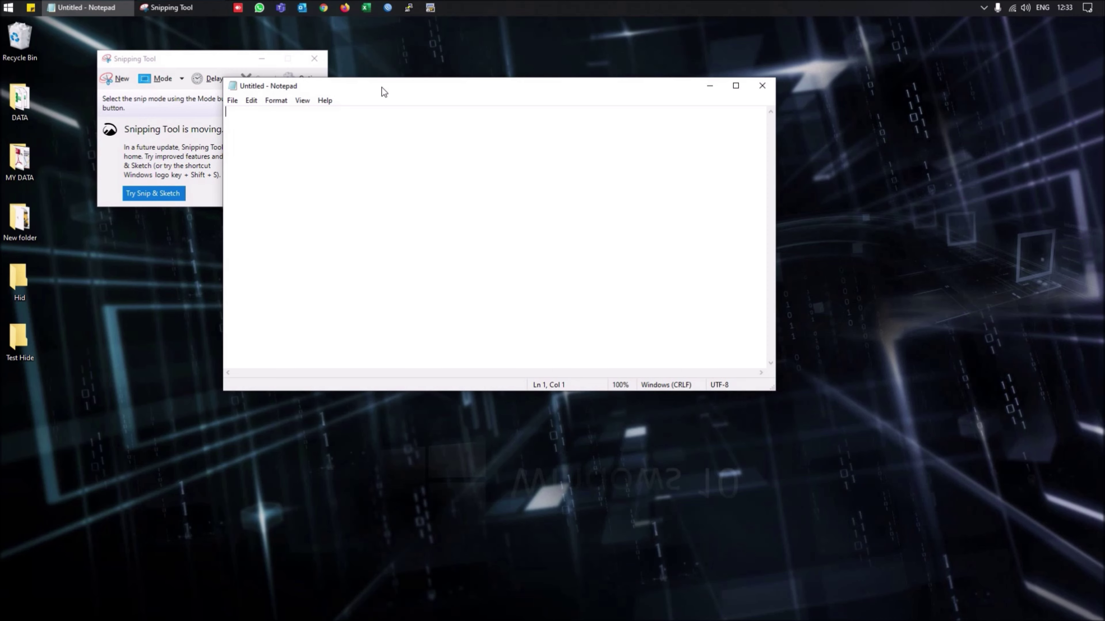
key(super+Right)
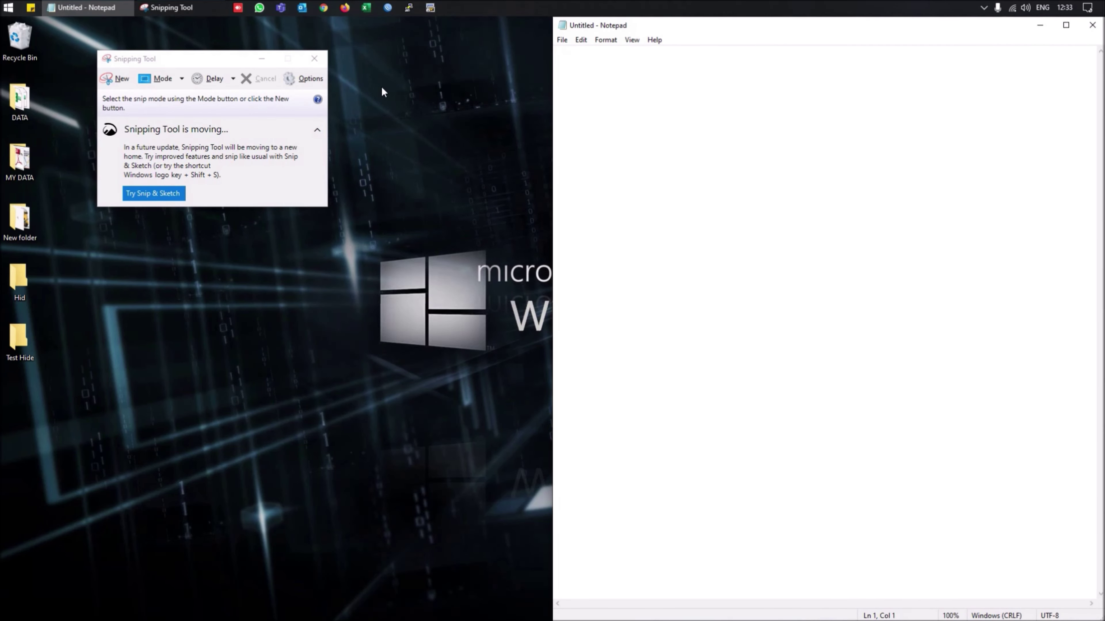
key(super+Left)
key(super+Left)
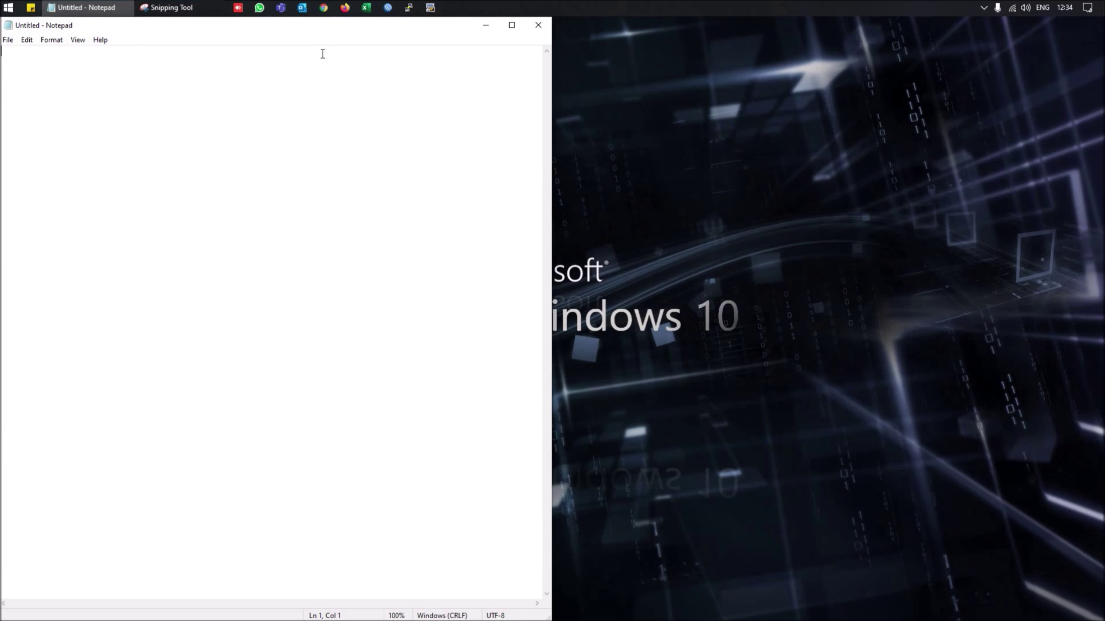
Open Calculator and go through its Scientific, Graphing, Programmer and Date Calculation modes.
key(super)
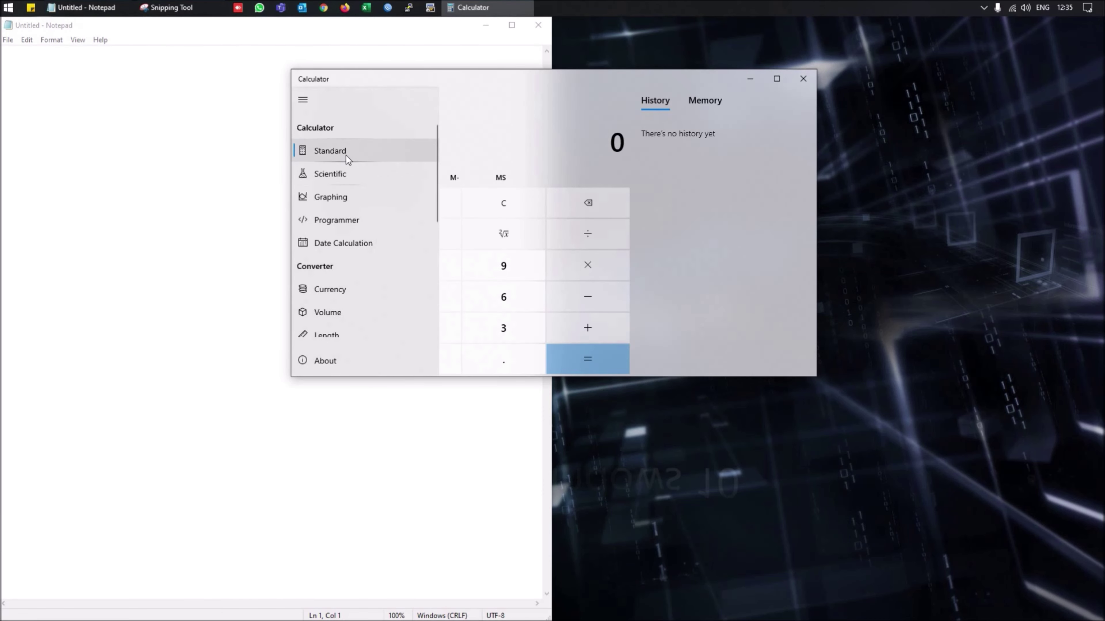
click(341, 174)
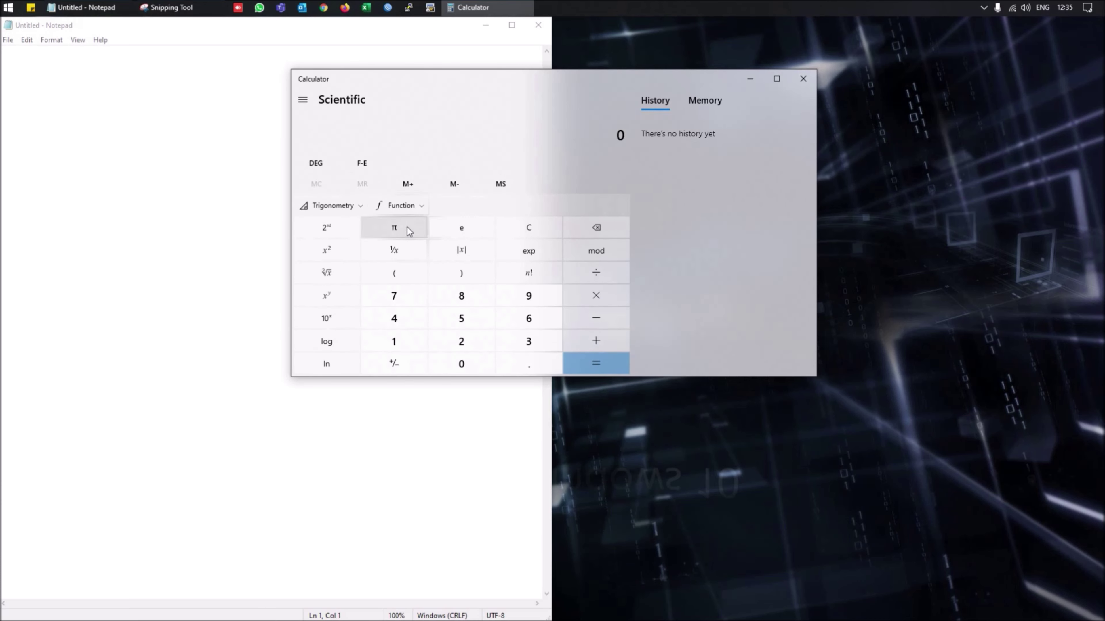
click(304, 102)
click(331, 200)
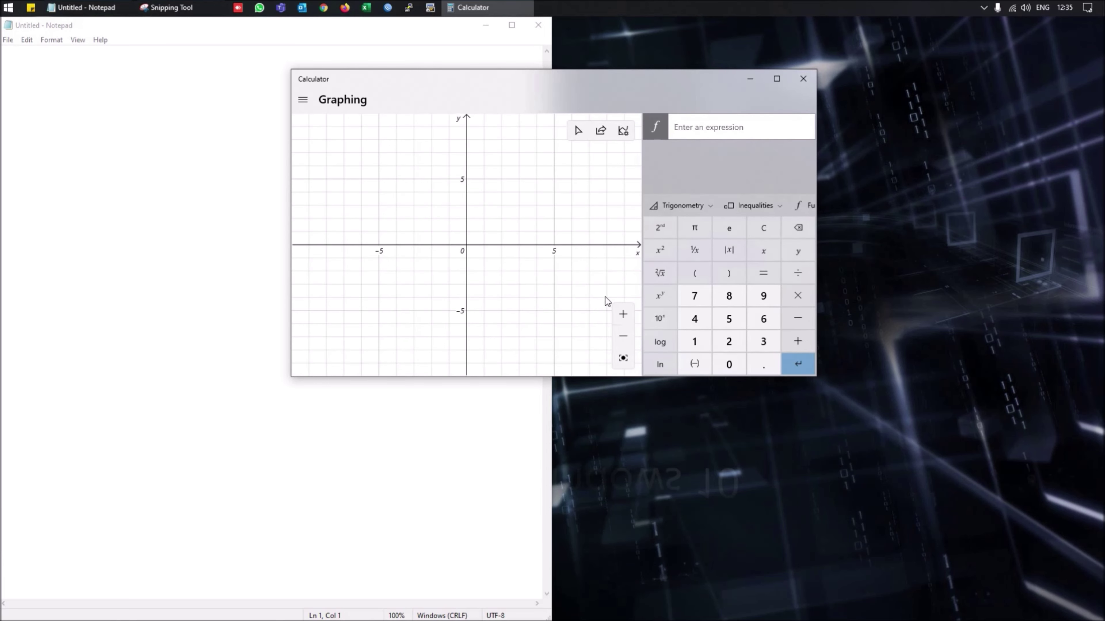
click(302, 100)
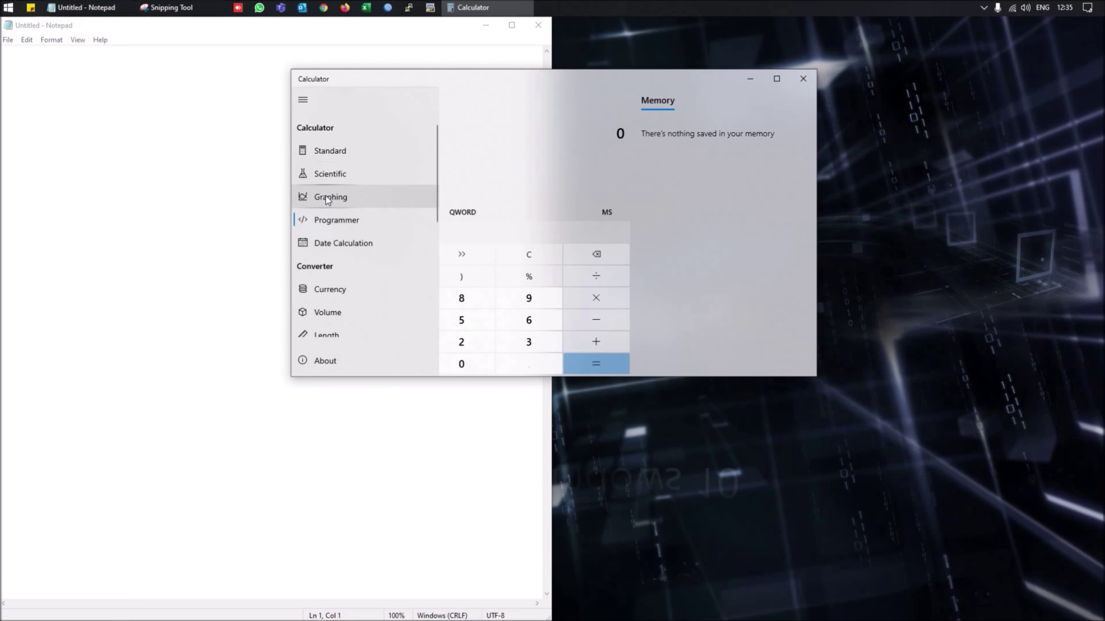
click(341, 243)
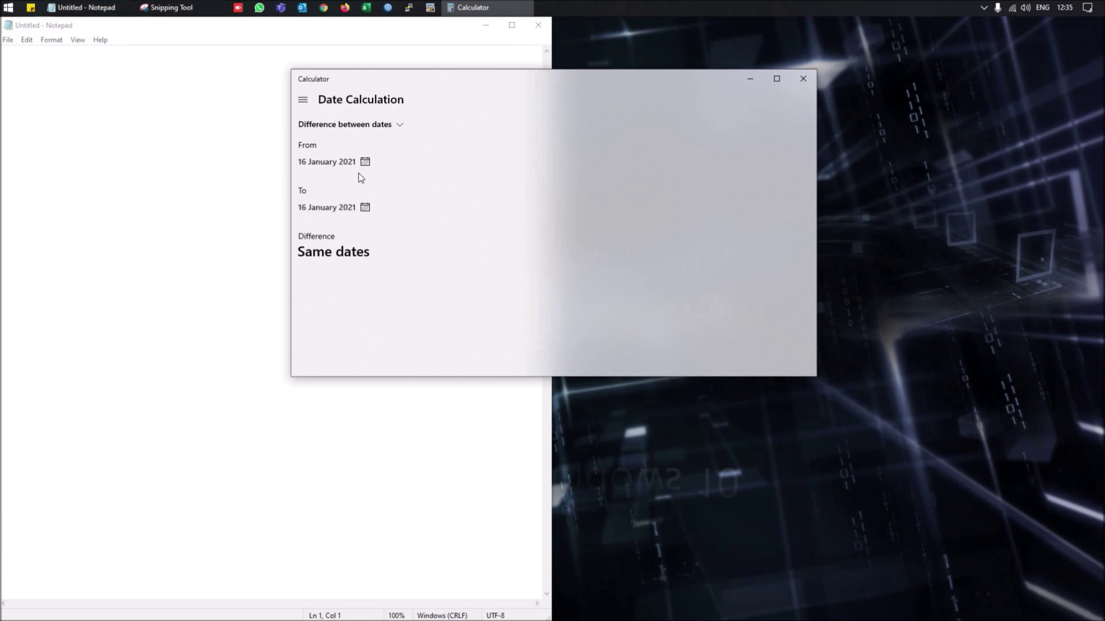
Look through Calculator's converter types and open the Currency and Angle converters.
click(302, 100)
scroll(333, 188, down, 3)
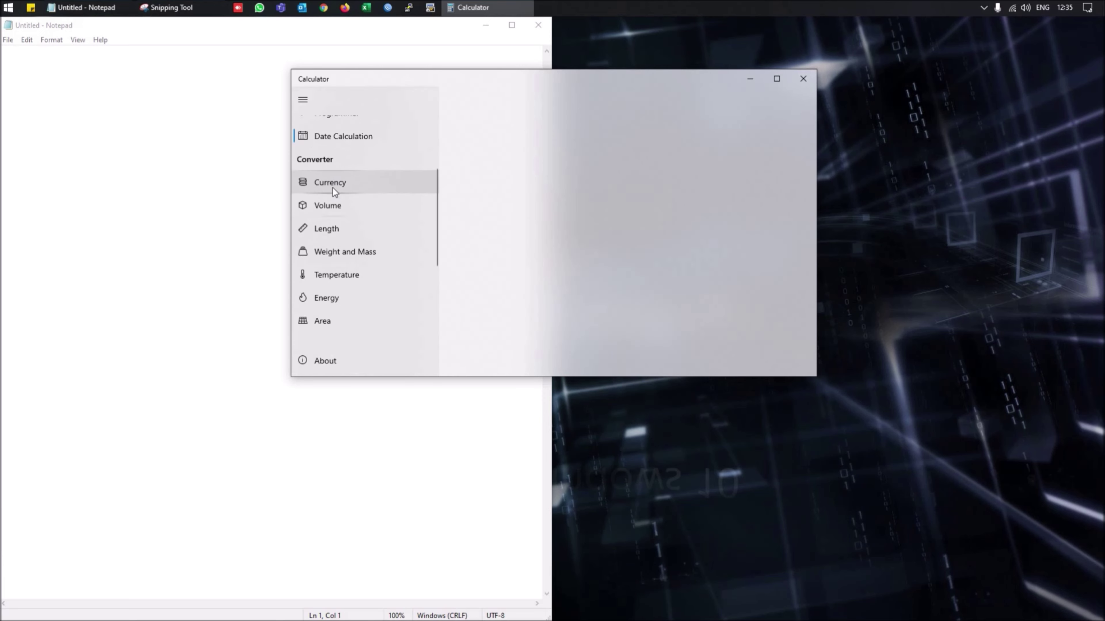
scroll(332, 195, up, 3)
click(347, 186)
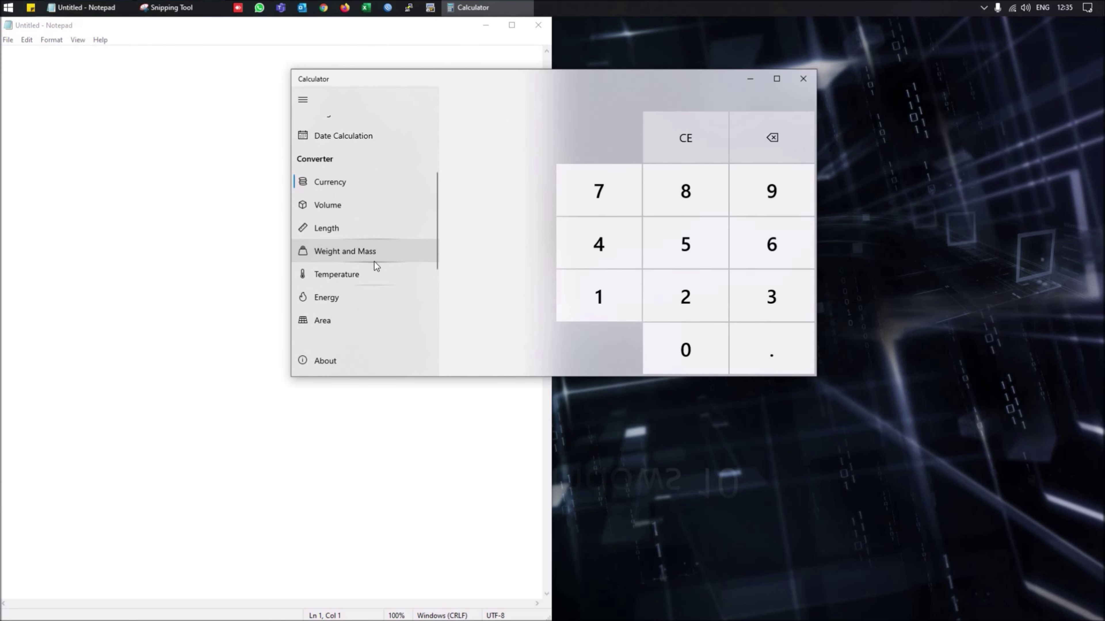
scroll(371, 276, down, 1)
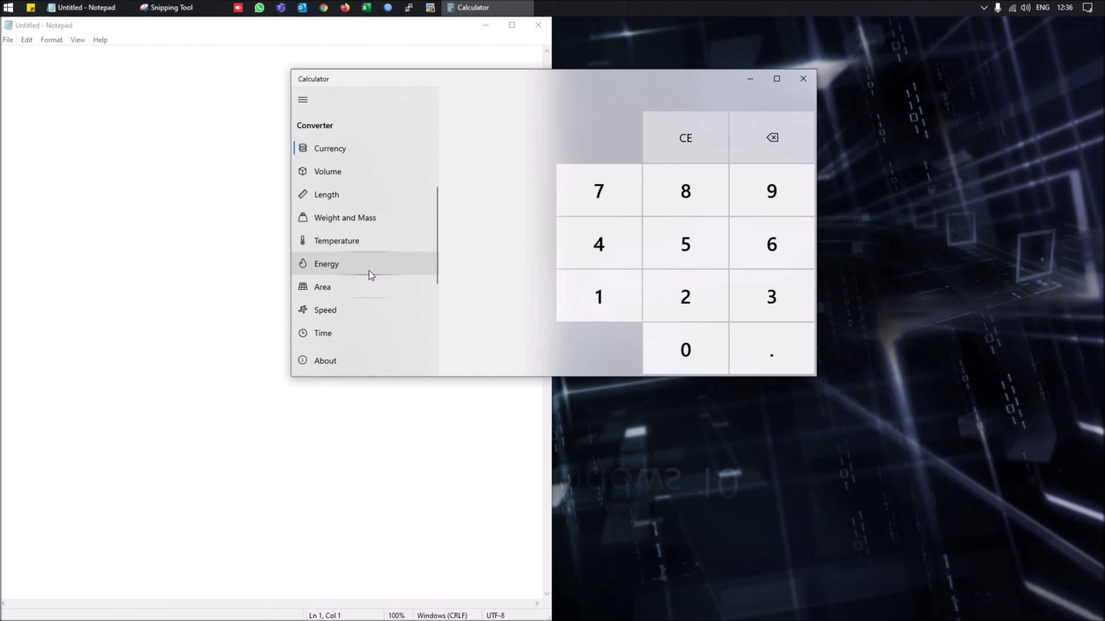
scroll(371, 275, down, 1)
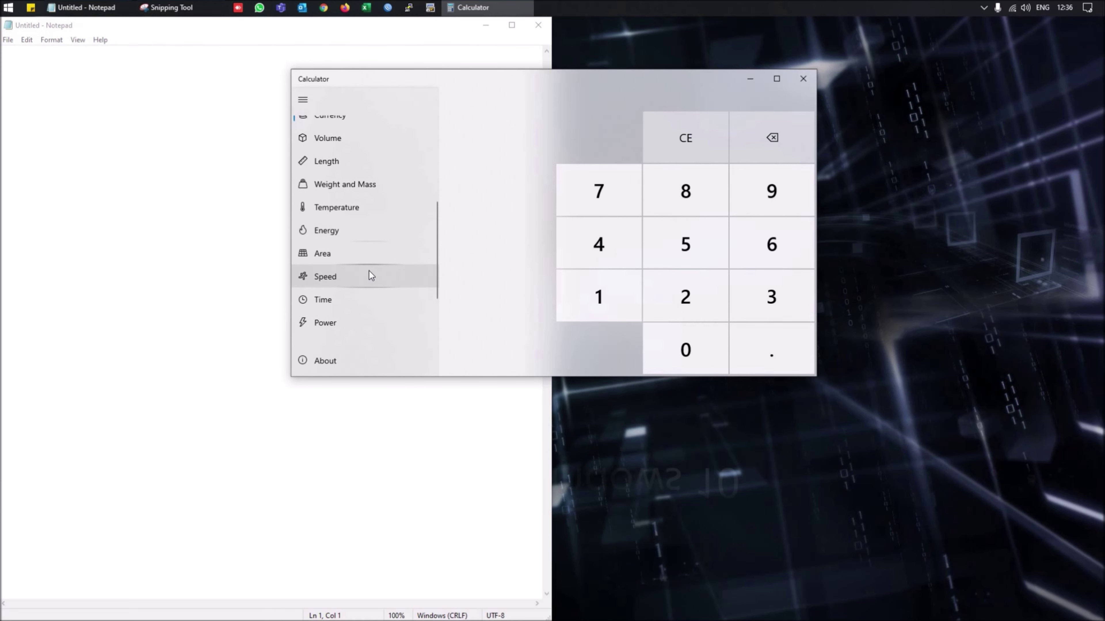
scroll(369, 271, down, 1)
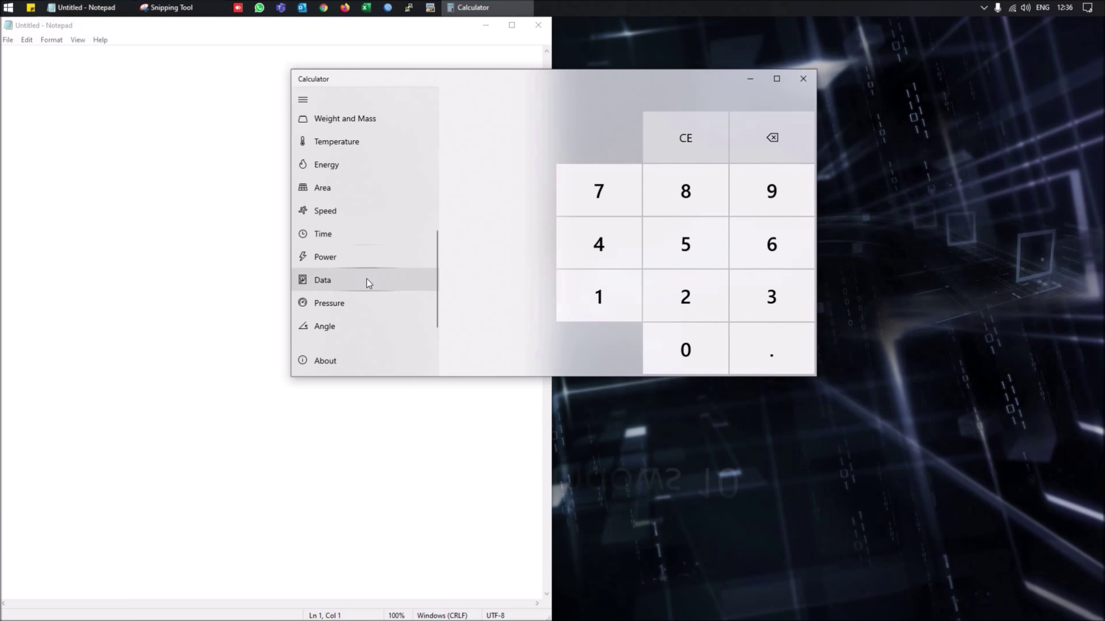
click(359, 325)
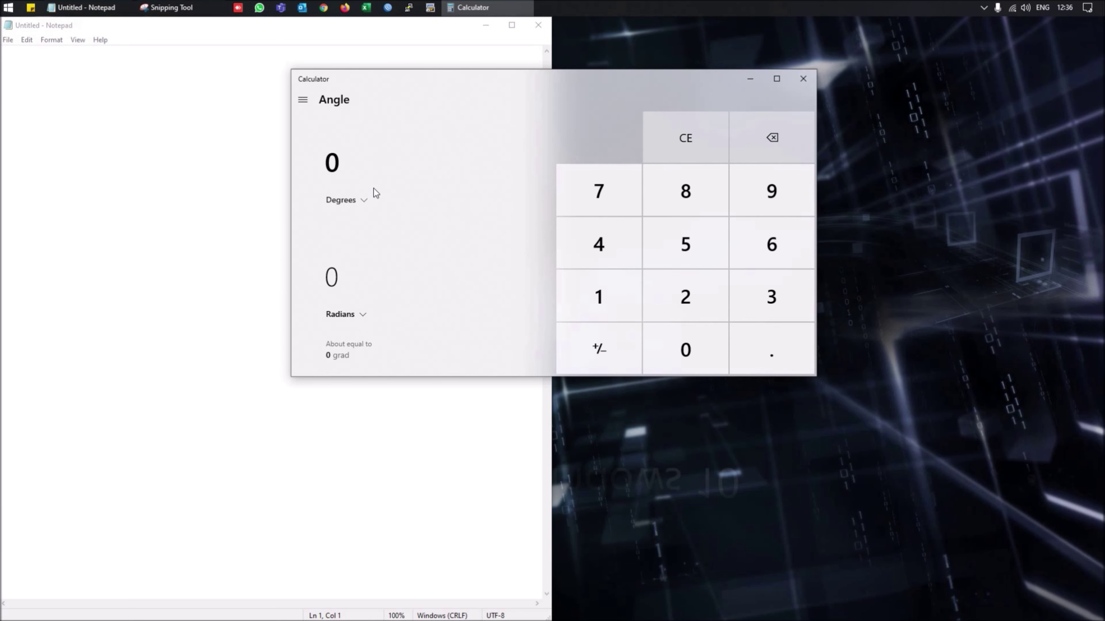
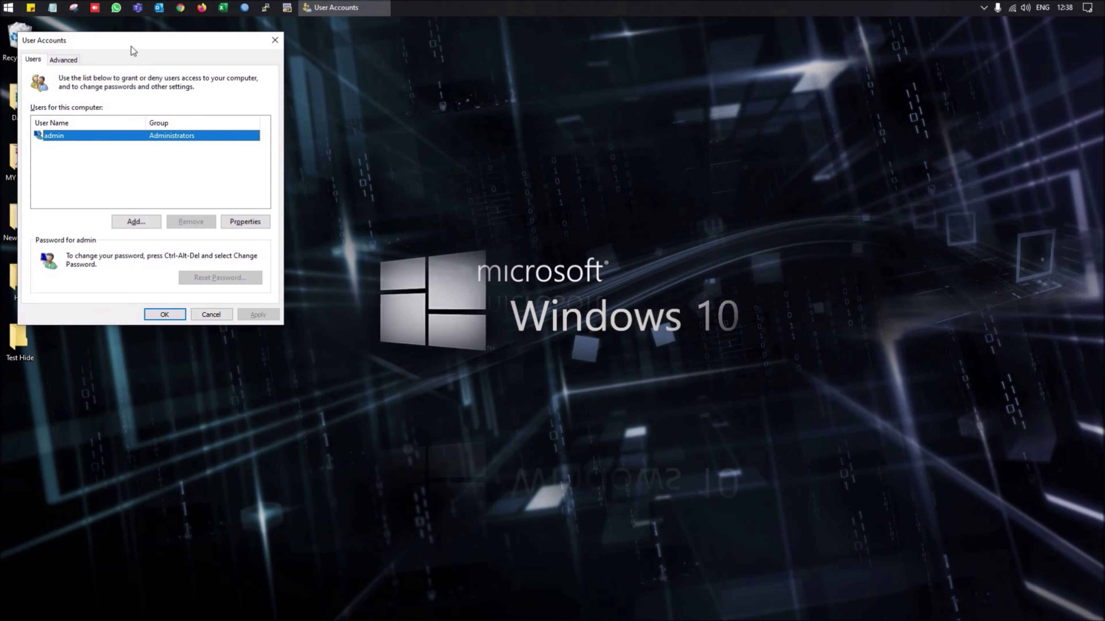
Move the User Accounts dialog clear of the desktop icons and search Google in Chrome for netplwiz.
drag(131, 46, 330, 81)
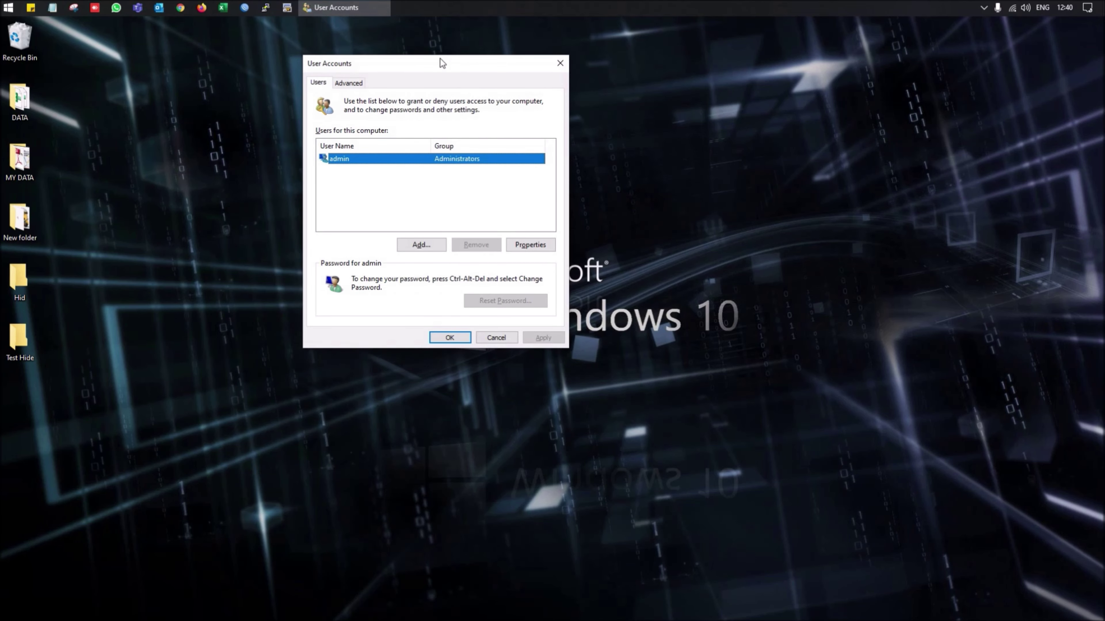
click(180, 7)
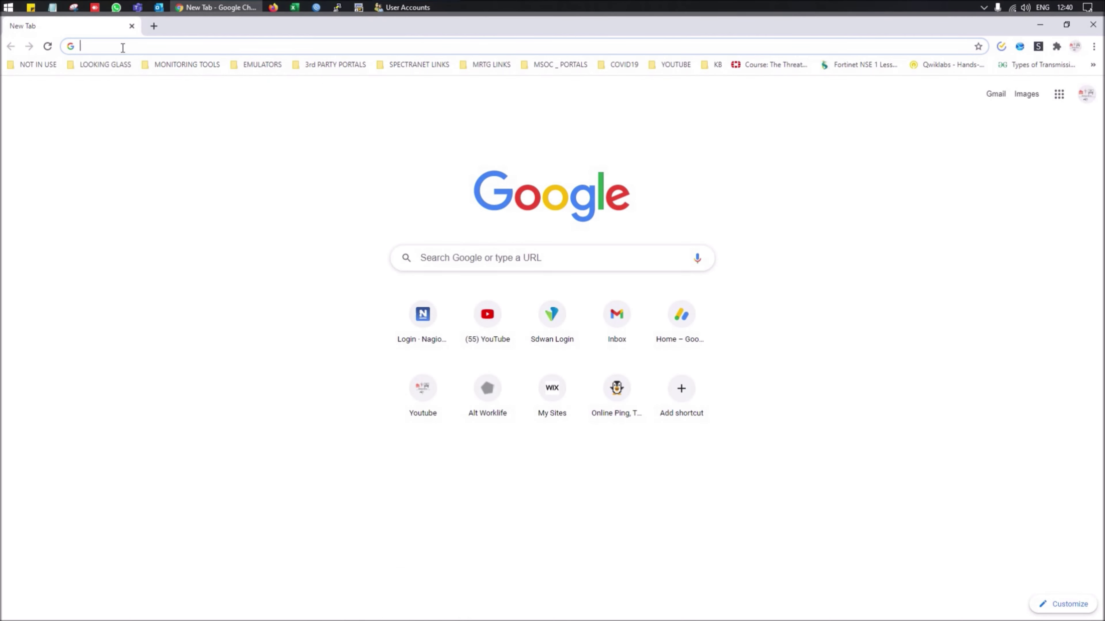
text(ne)
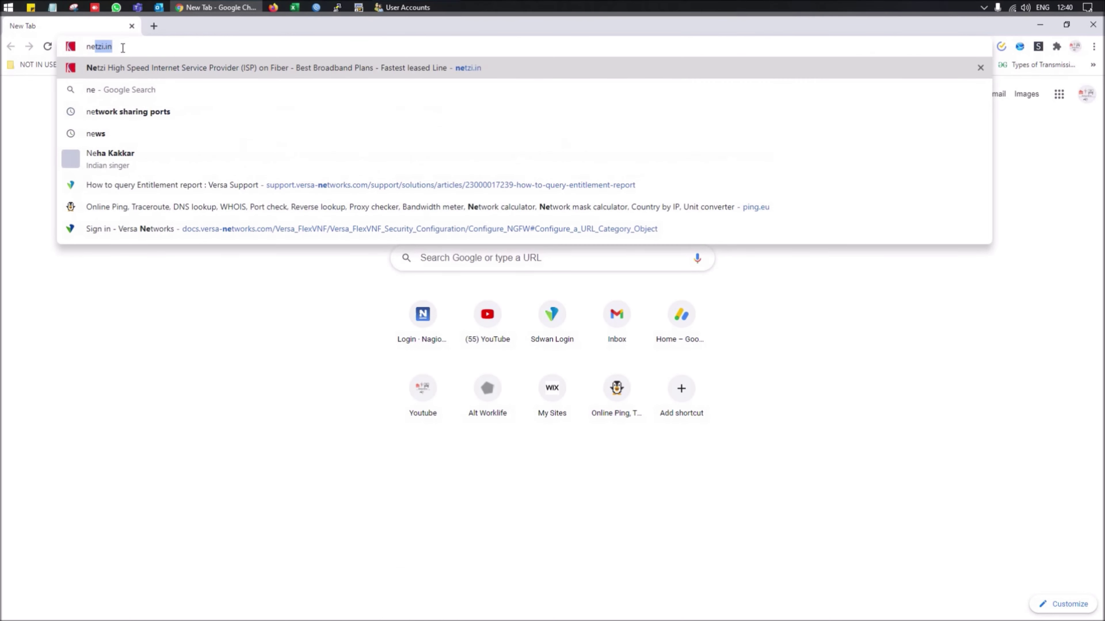
text(tplwix)
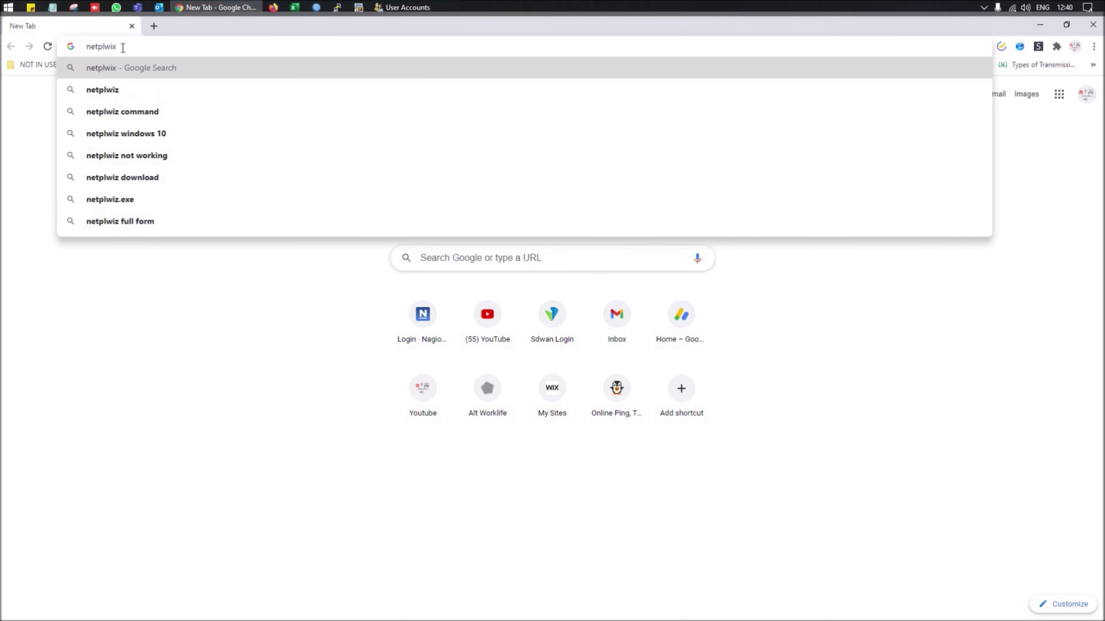
key(BackSpace)
text(z)
key(Return)
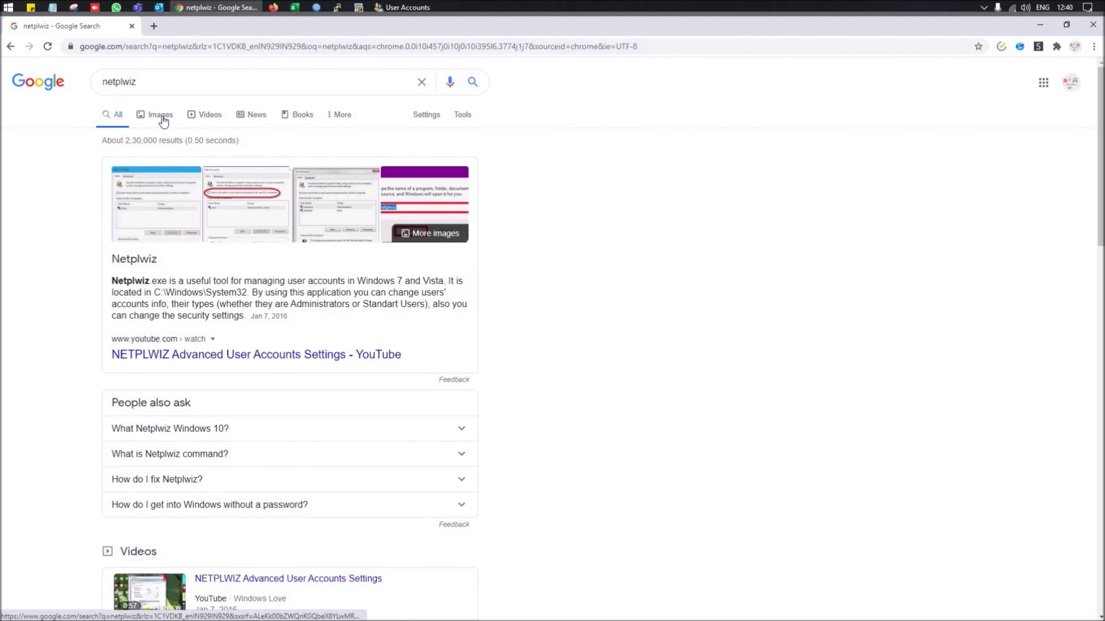
View the netplwiz image results and enlarge the automatic sign-in example, then minimize the browser and cancel the User Accounts dialog.
click(347, 225)
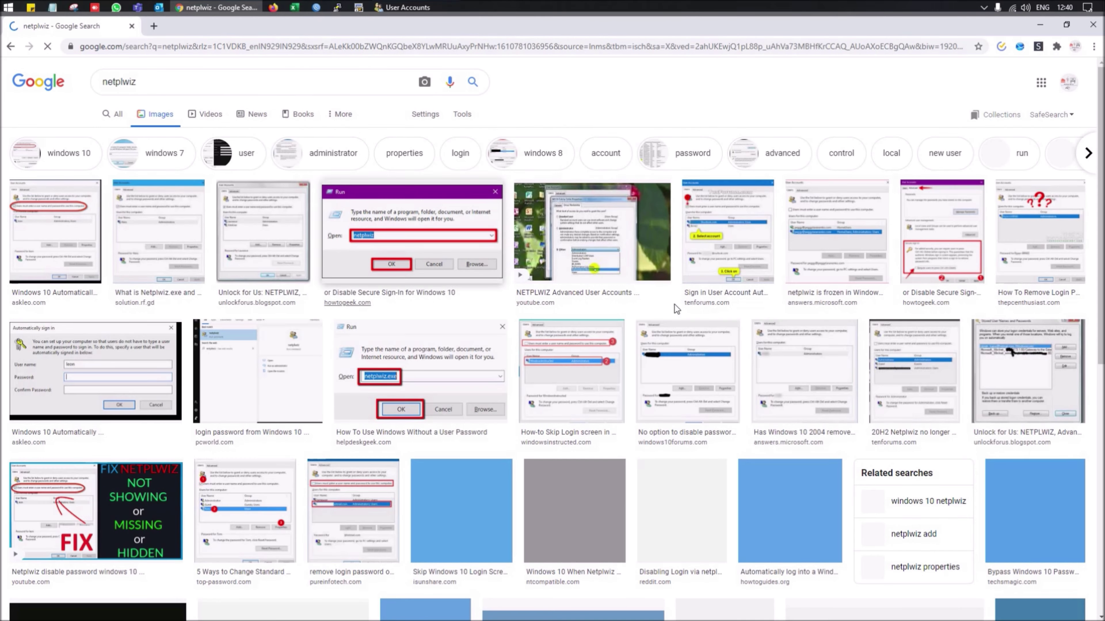
click(50, 224)
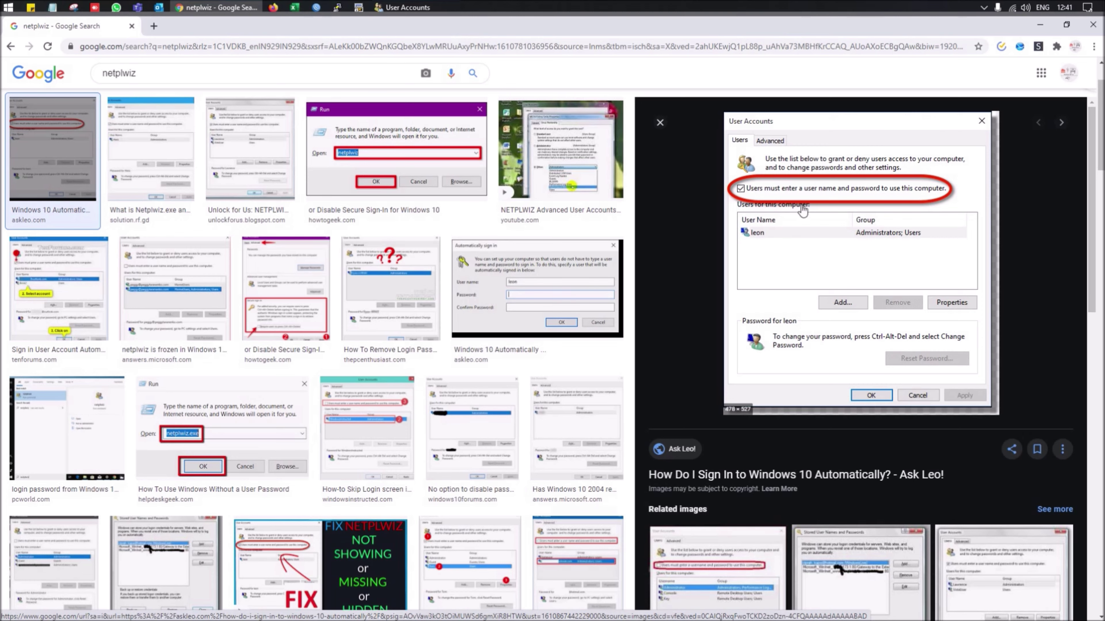
click(1038, 26)
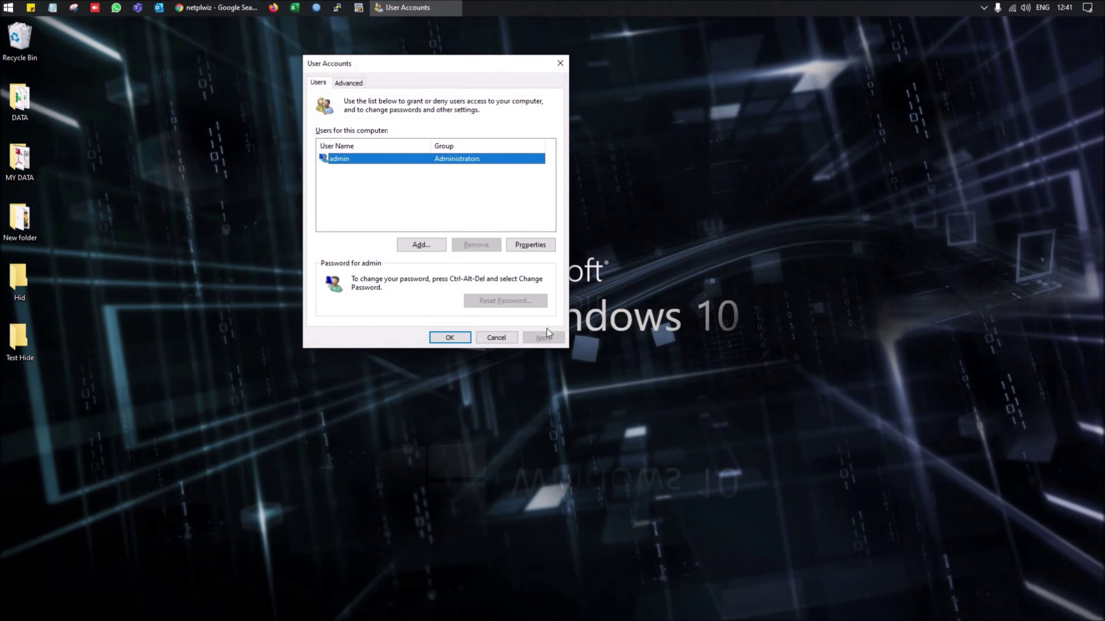
click(496, 338)
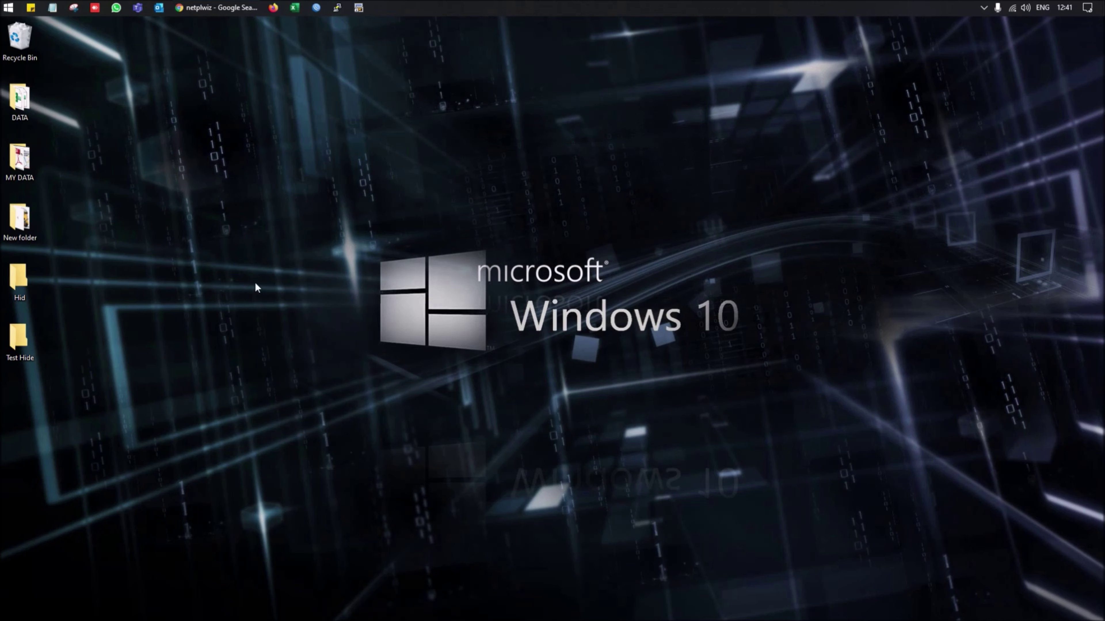
Open Alarms & Clock, turn on the 07:00 Good morning alarm, and switch to the Clock page.
click(9, 8)
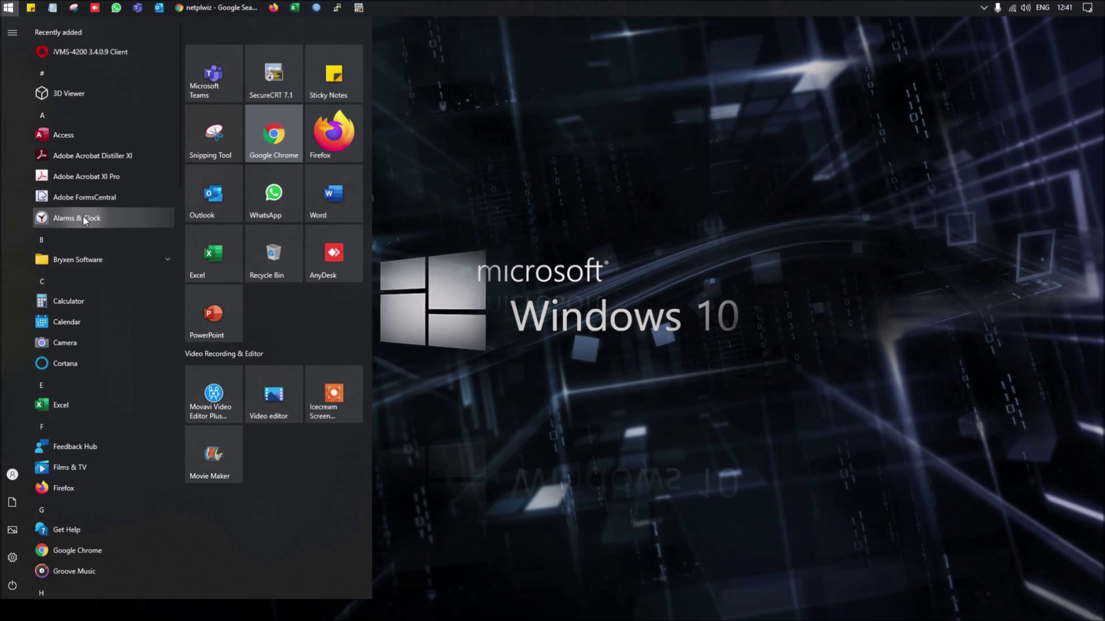
click(89, 218)
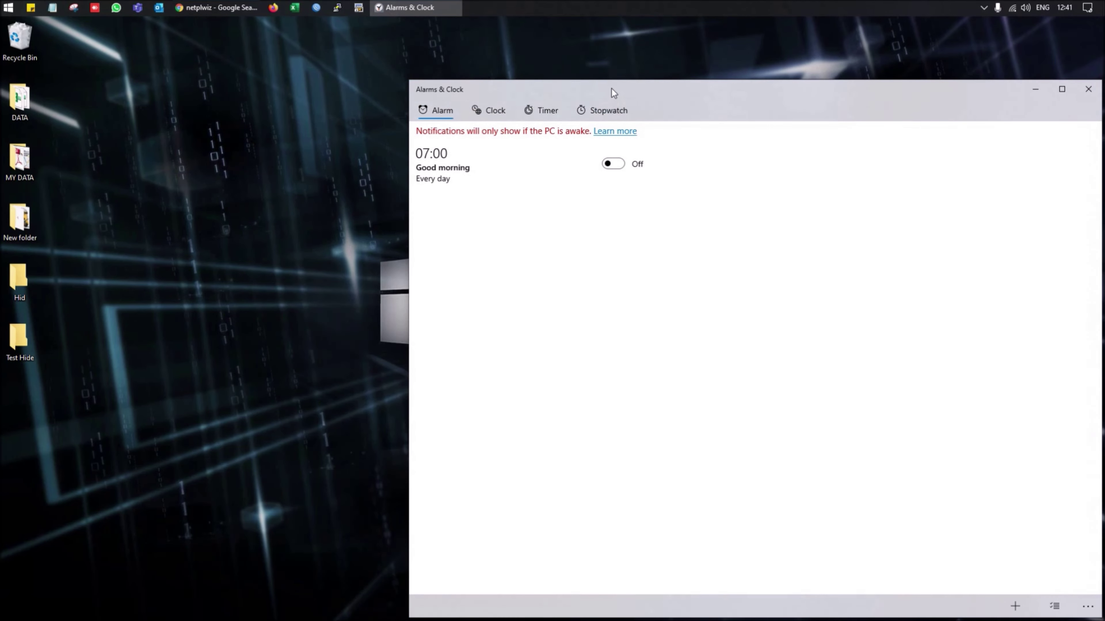
drag(609, 89, 305, 94)
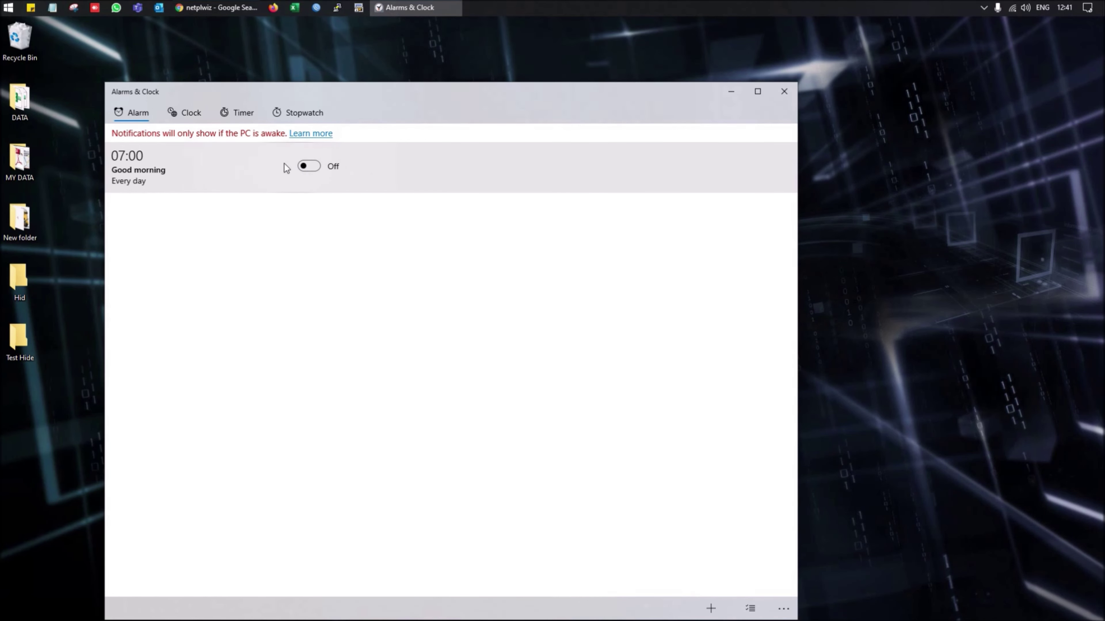
click(309, 169)
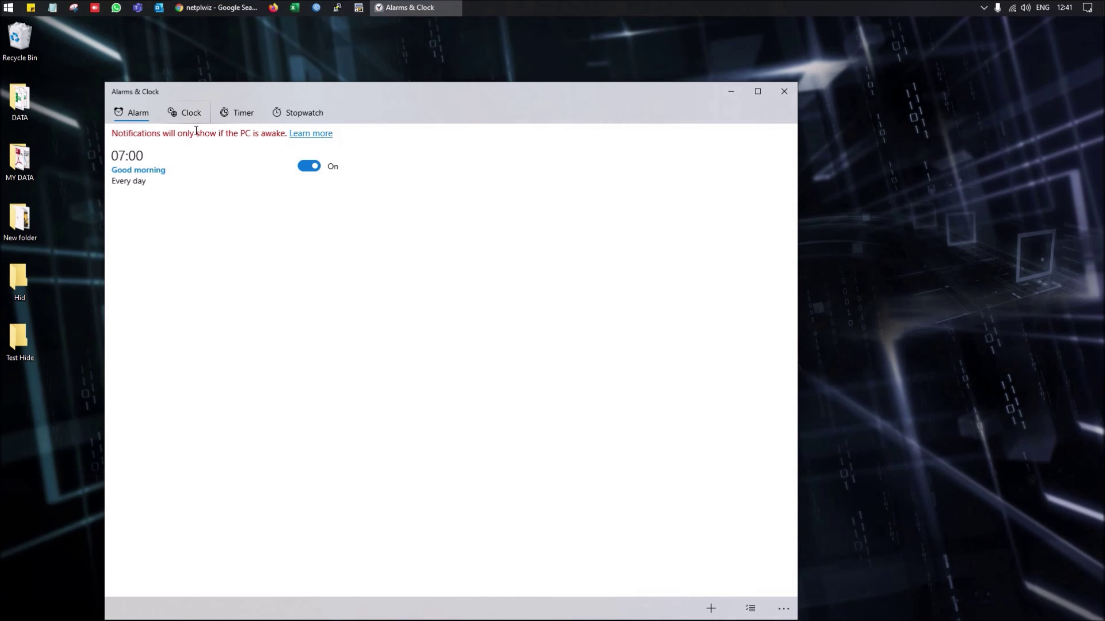
click(189, 116)
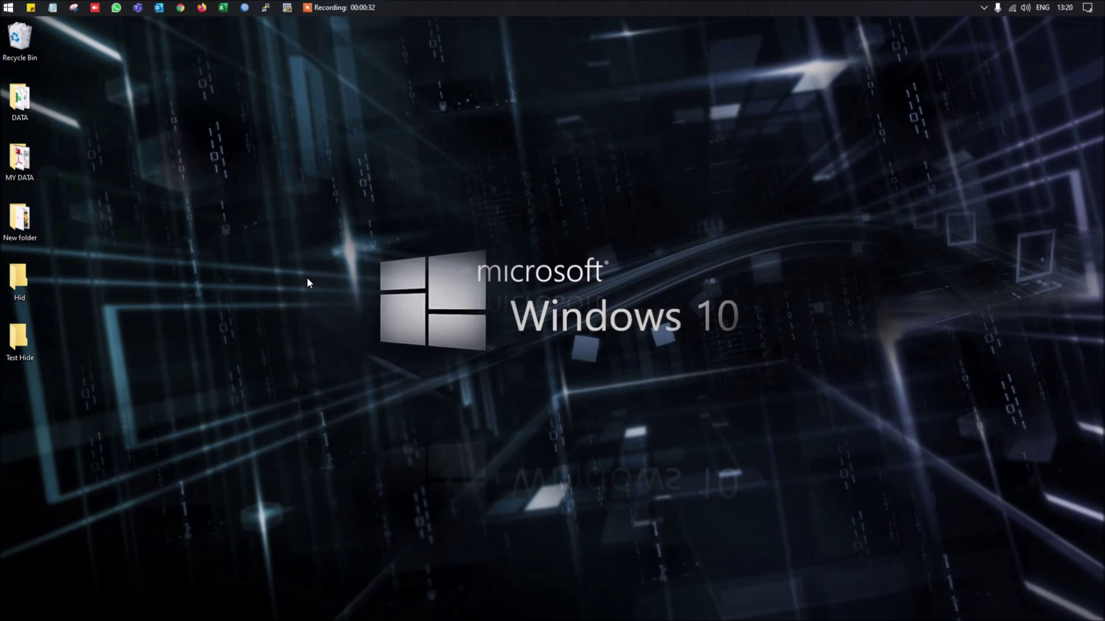
Search Windows for "relia" and open View reliability history.
key(super)
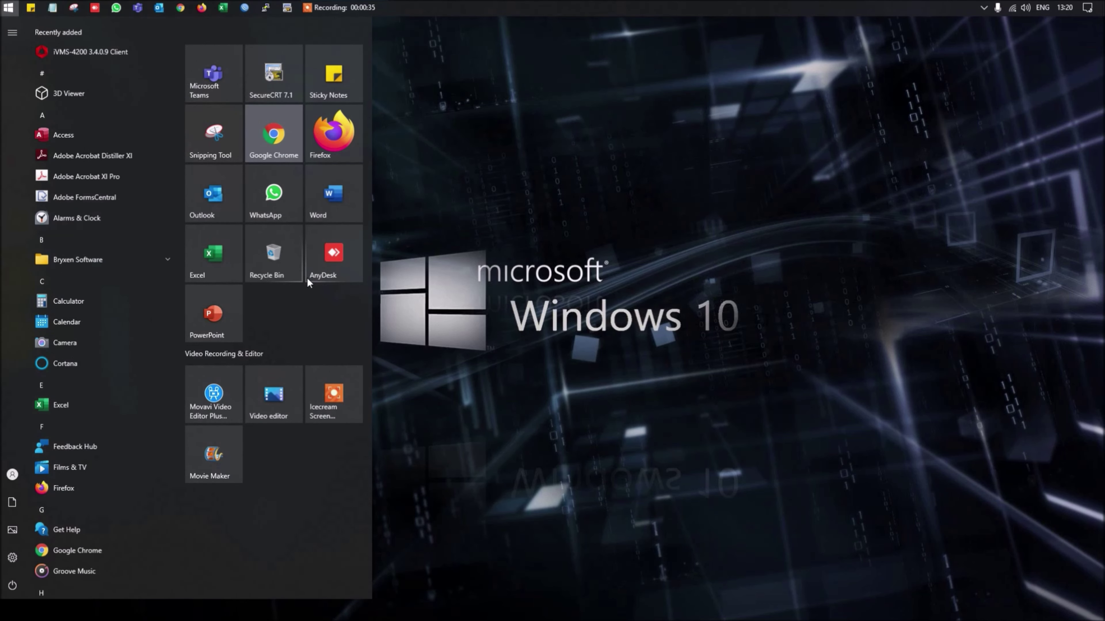
text(relia)
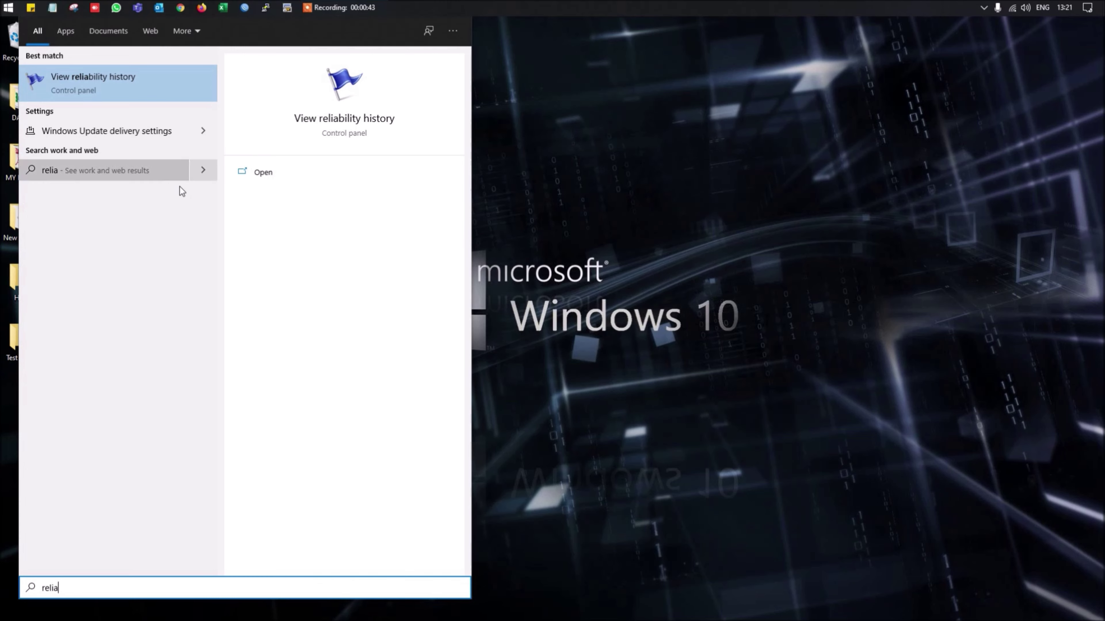
click(106, 85)
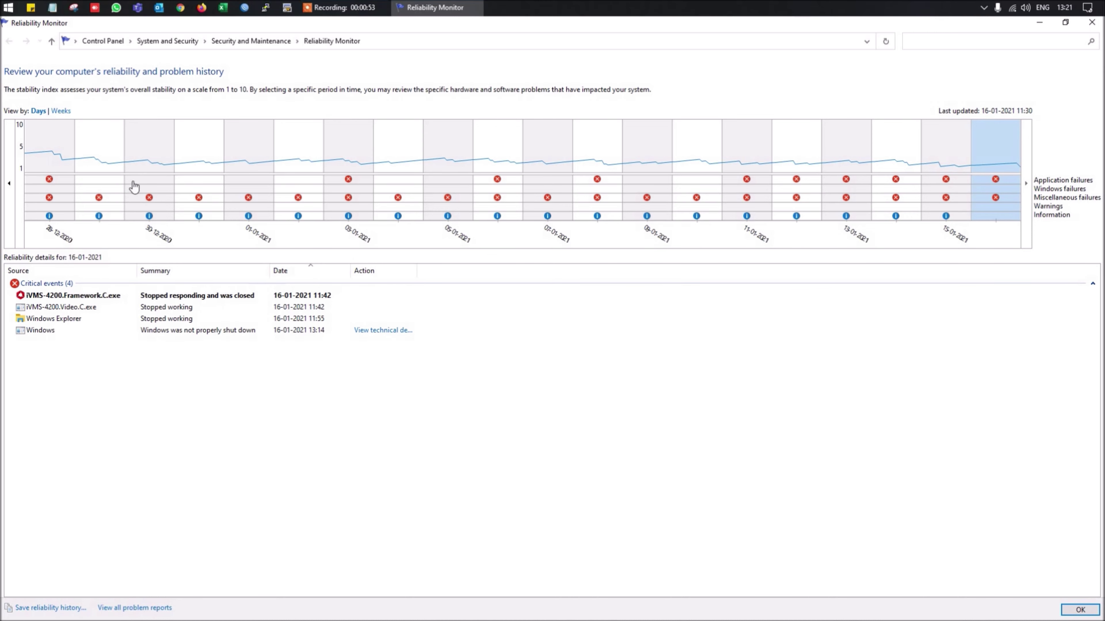
Select 01-01-2021 in the reliability chart, read the technical details of its Windows shutdown event, and return to Security and Maintenance.
click(147, 178)
click(231, 166)
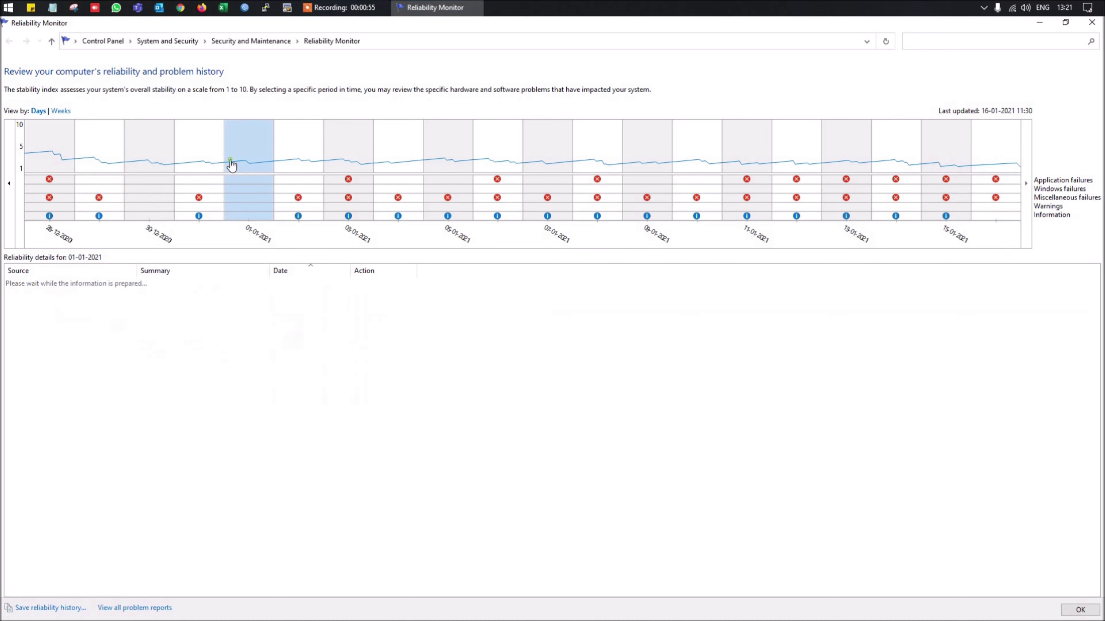
click(380, 297)
click(89, 156)
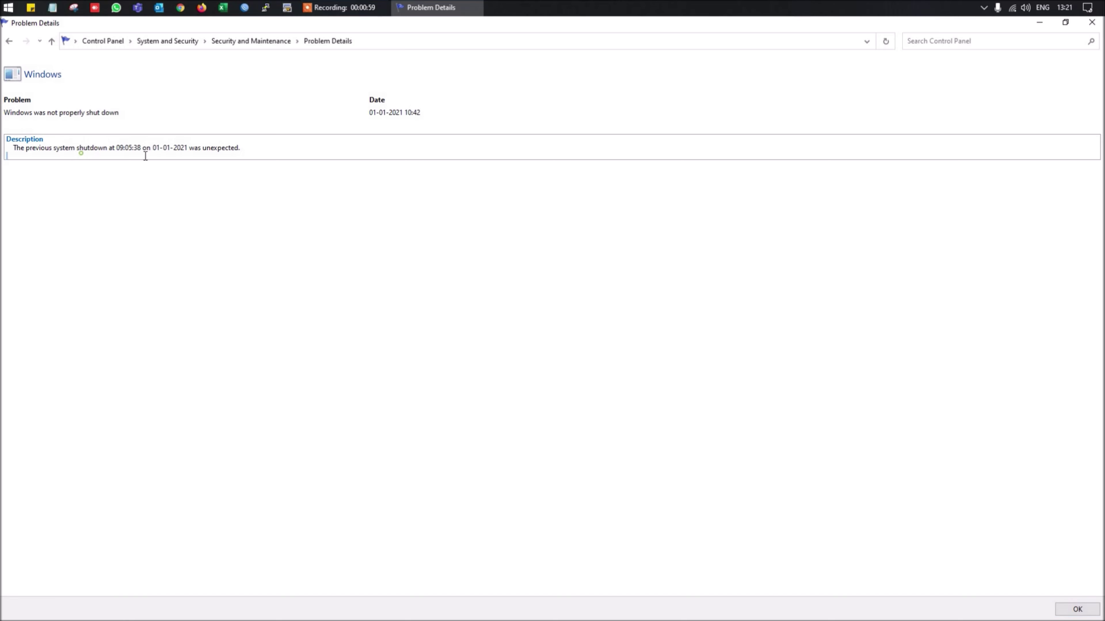
click(255, 40)
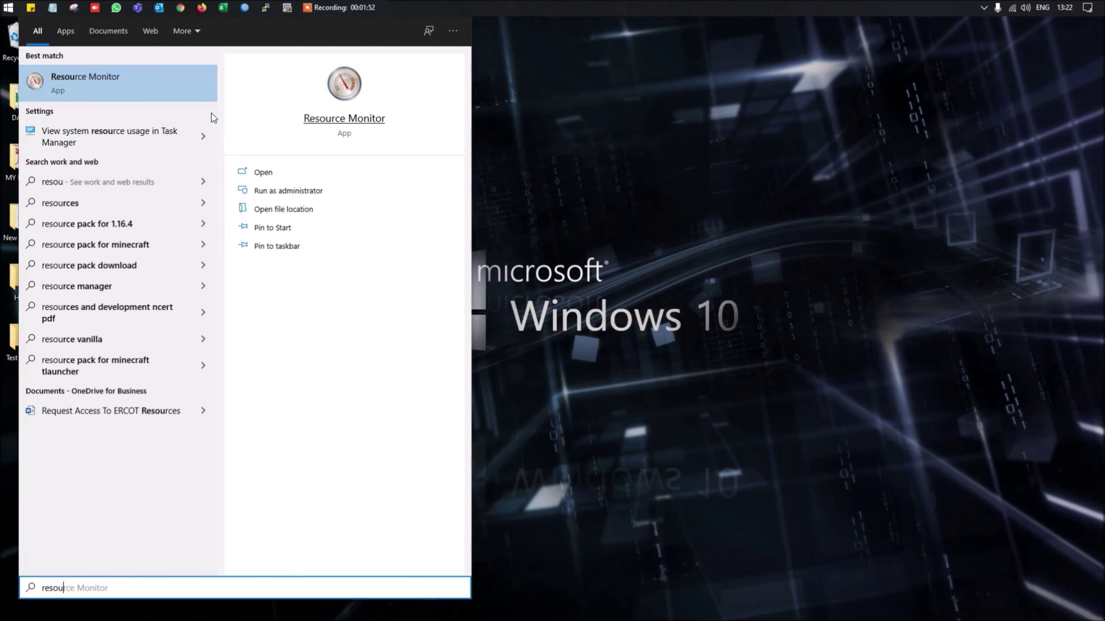
Open Resource Monitor and expand the Disk, Network and Memory sections of its overview.
key(Return)
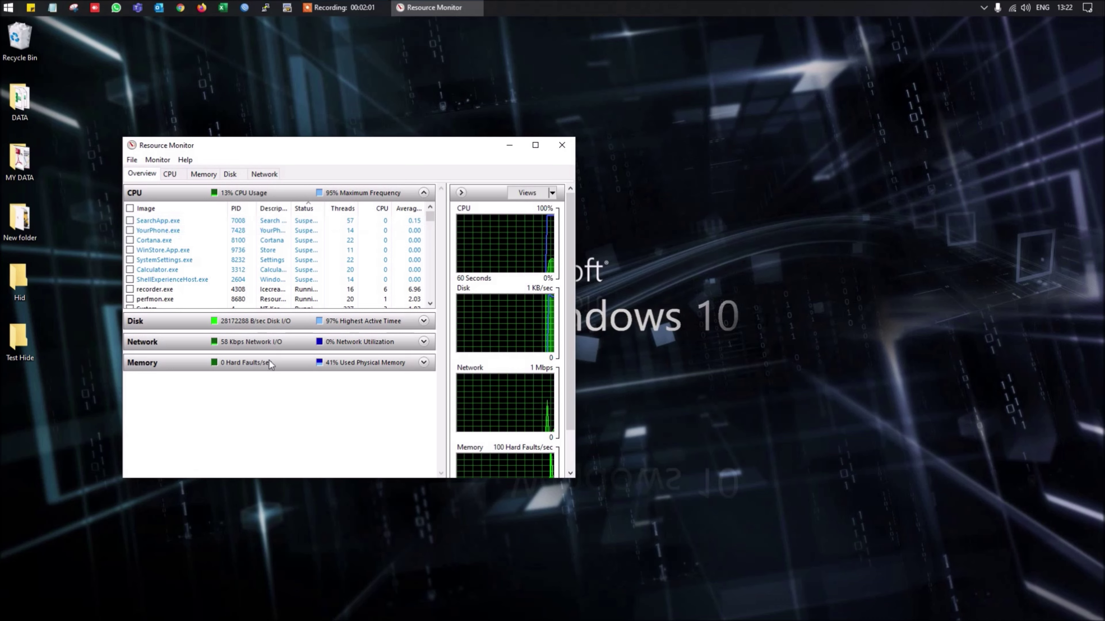
click(224, 324)
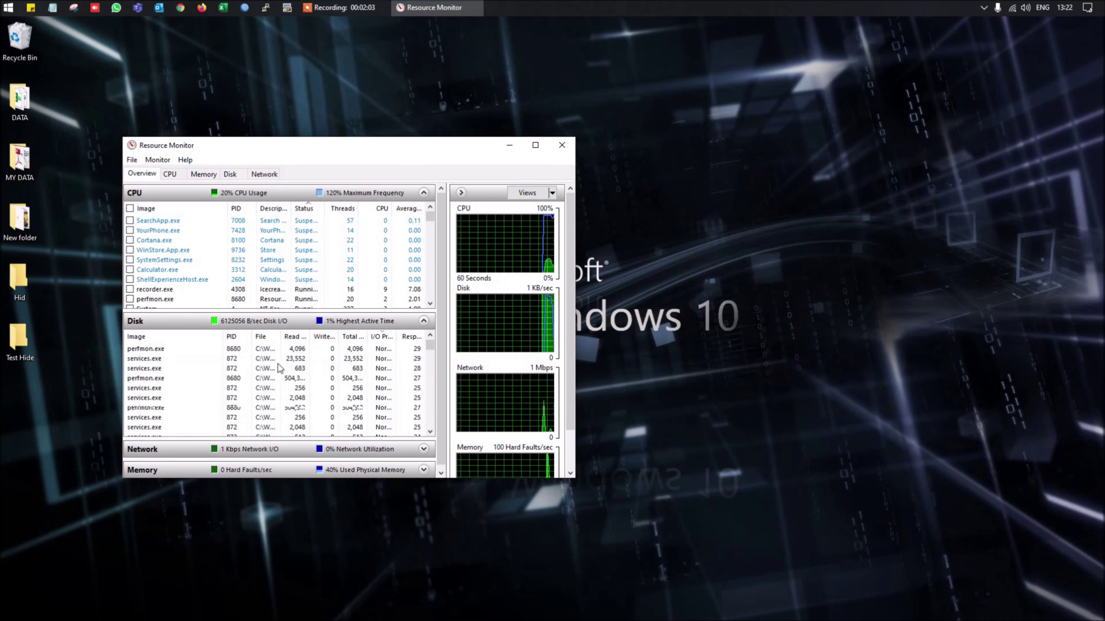
click(275, 451)
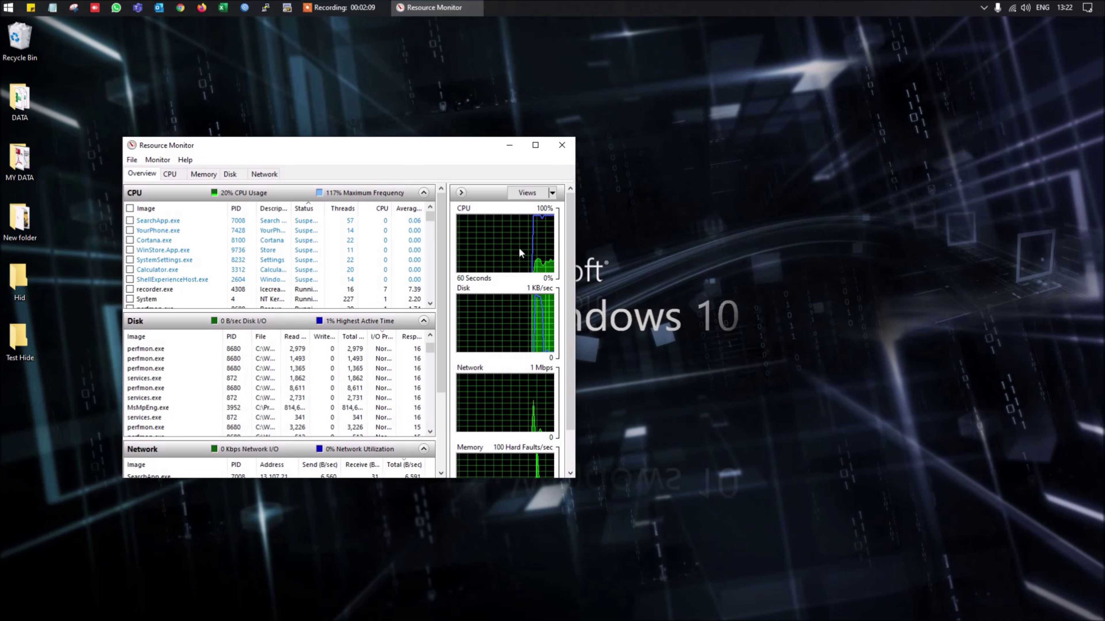
drag(441, 389, 451, 472)
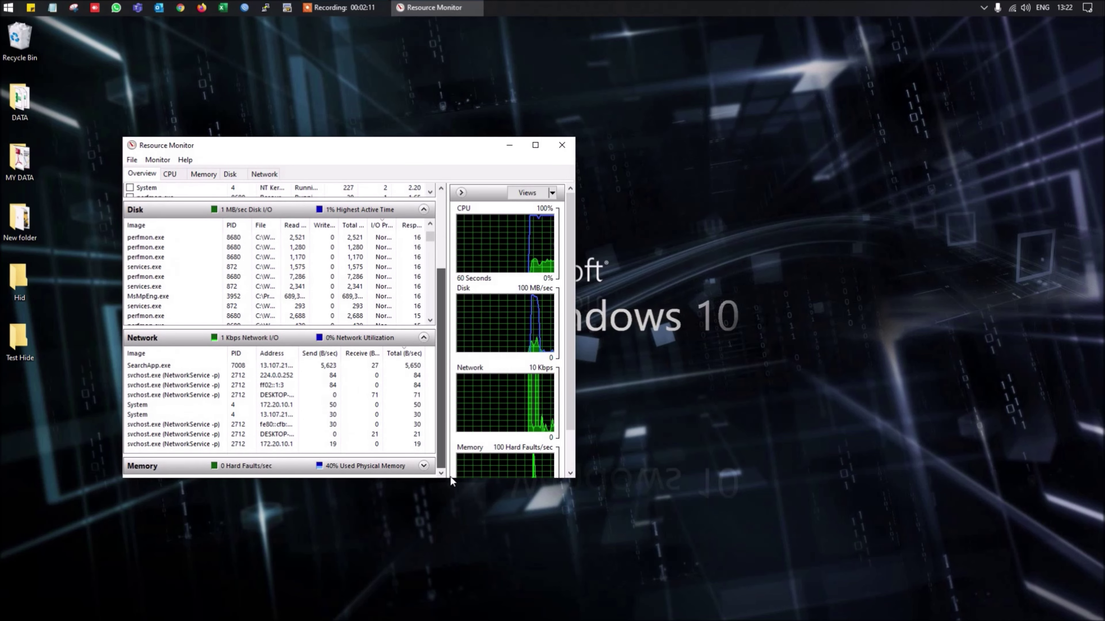
click(162, 467)
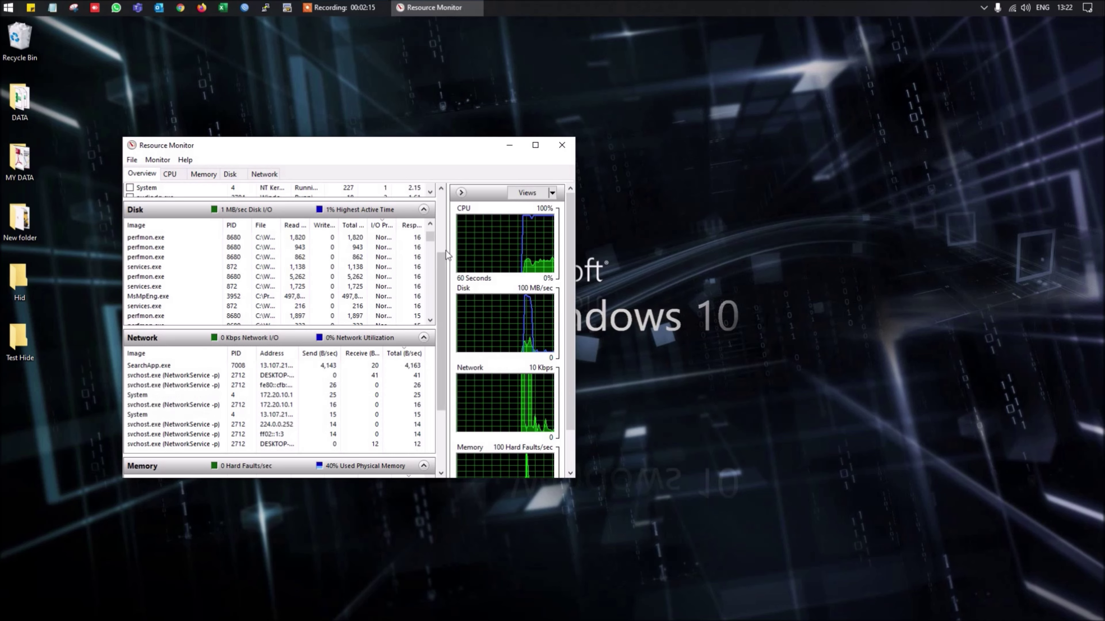
drag(441, 288, 440, 398)
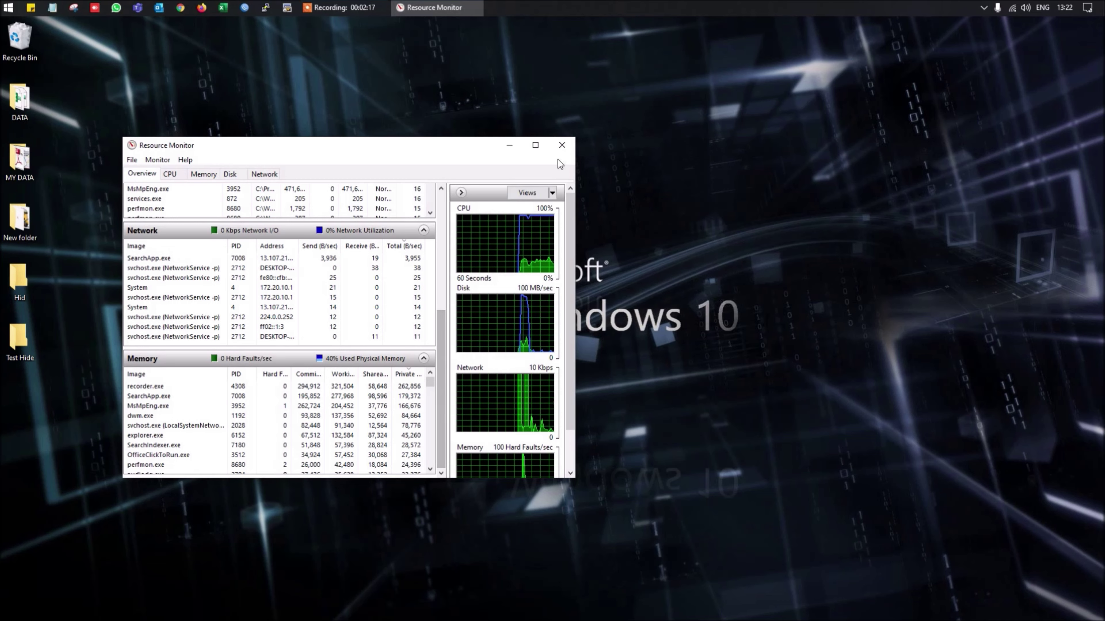
Go through Resource Monitor's CPU, Memory, Disk and Network views, expanding Storage, Listening Ports and TCP Connections.
click(171, 175)
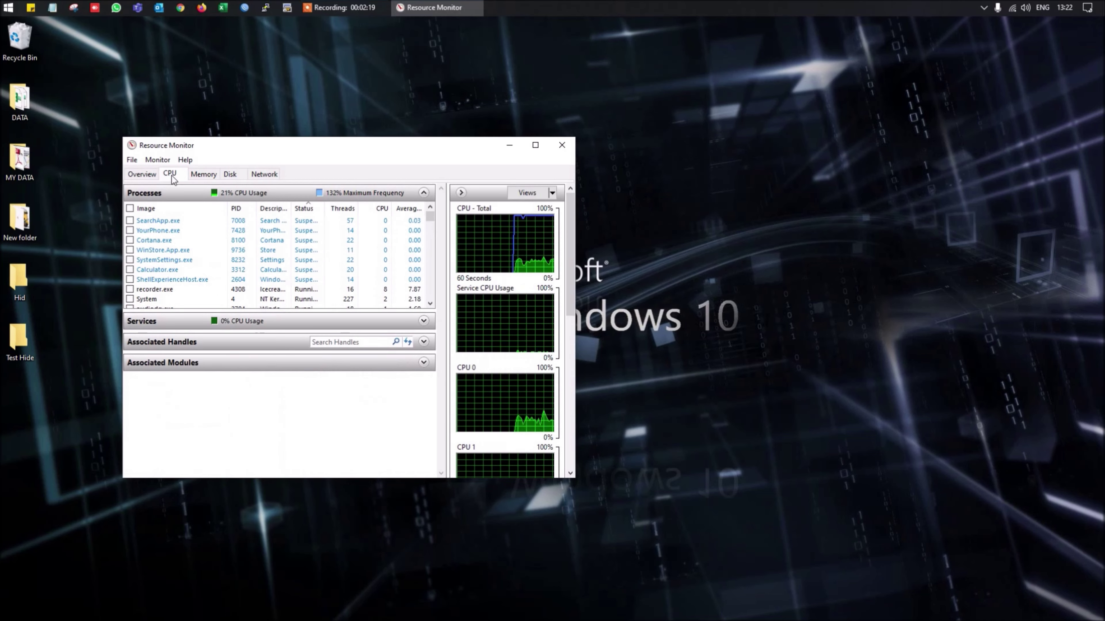
click(204, 175)
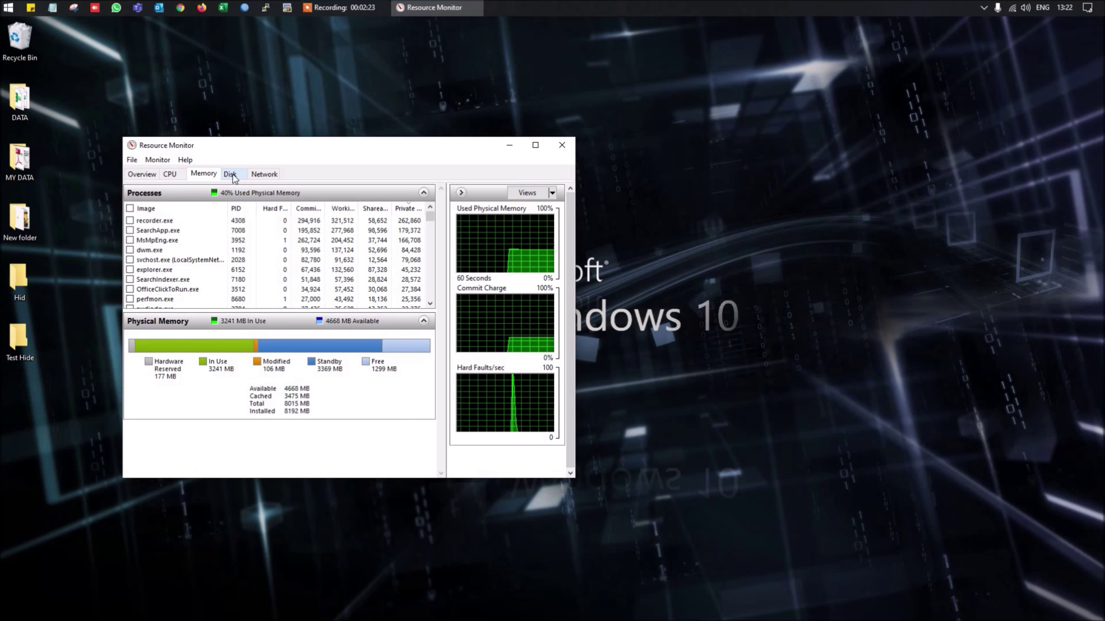
click(233, 177)
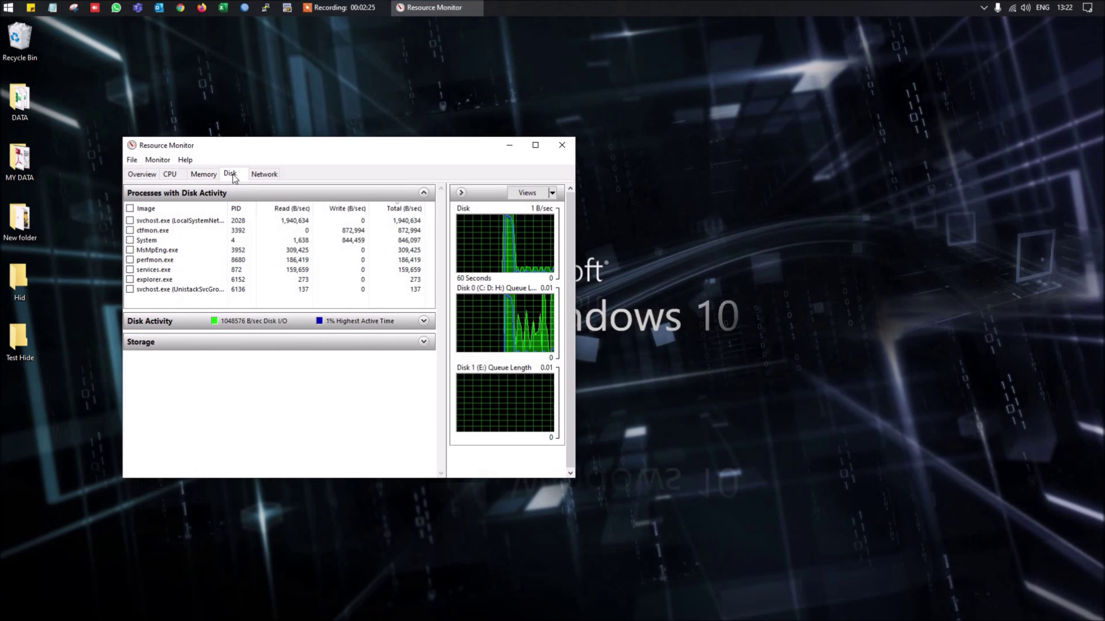
click(423, 342)
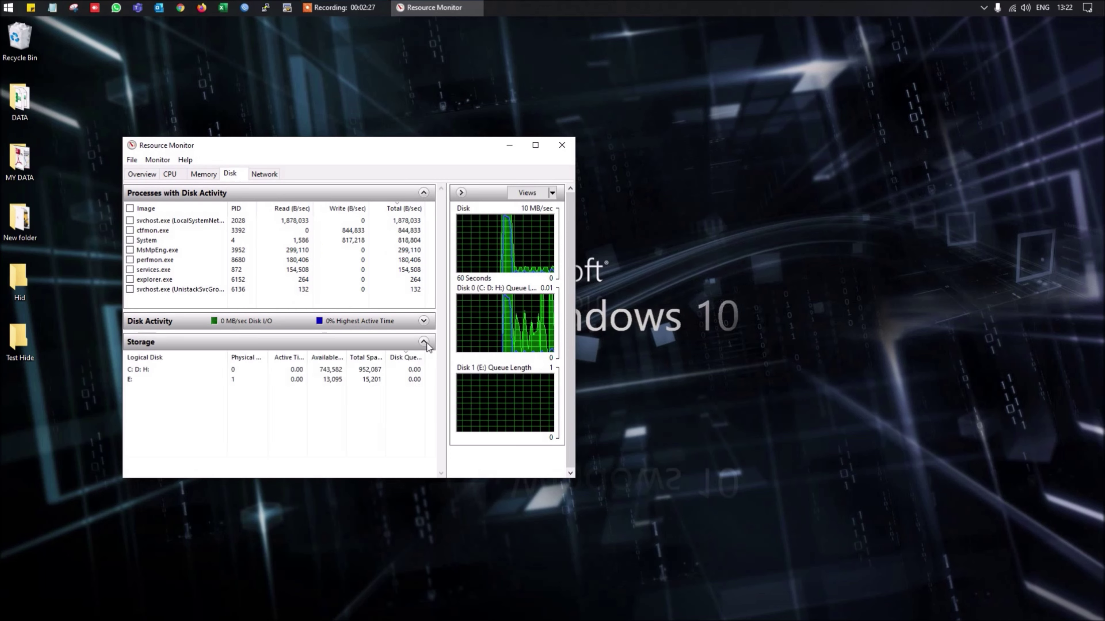
click(264, 174)
click(423, 362)
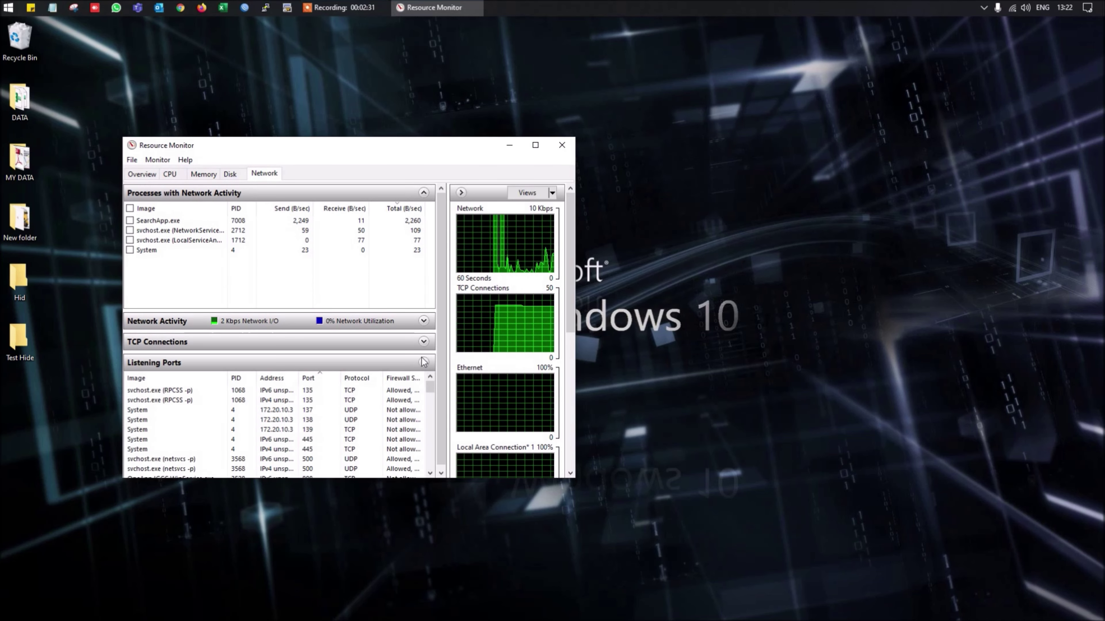
click(423, 342)
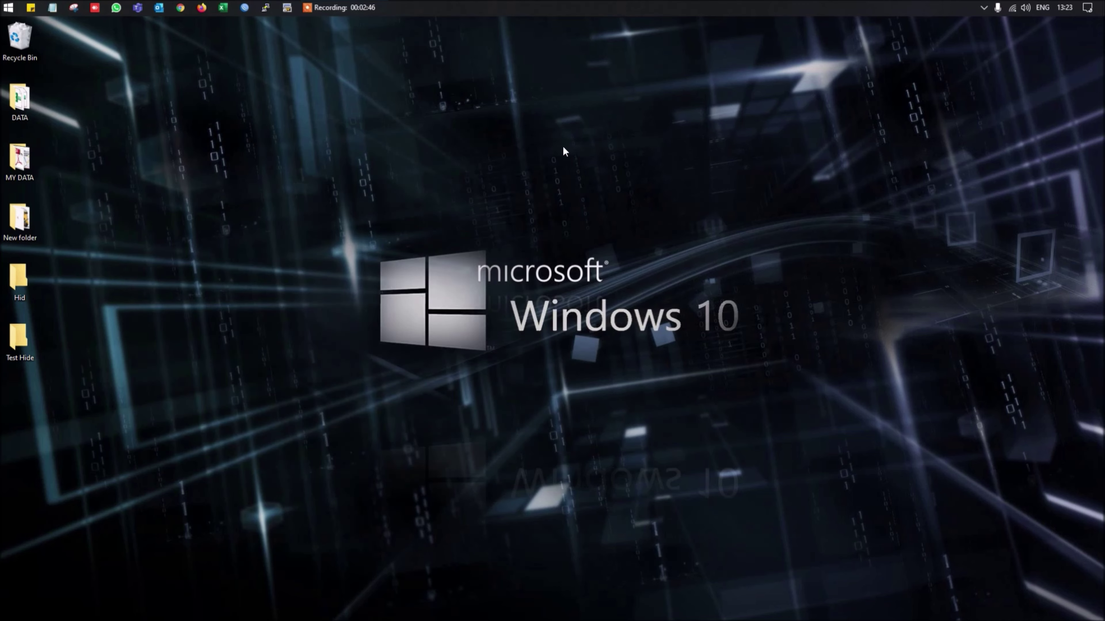
Search Windows for "perfo", open Performance Monitor, and show the Performance Monitor view under Monitoring Tools.
key(super)
text(perfo)
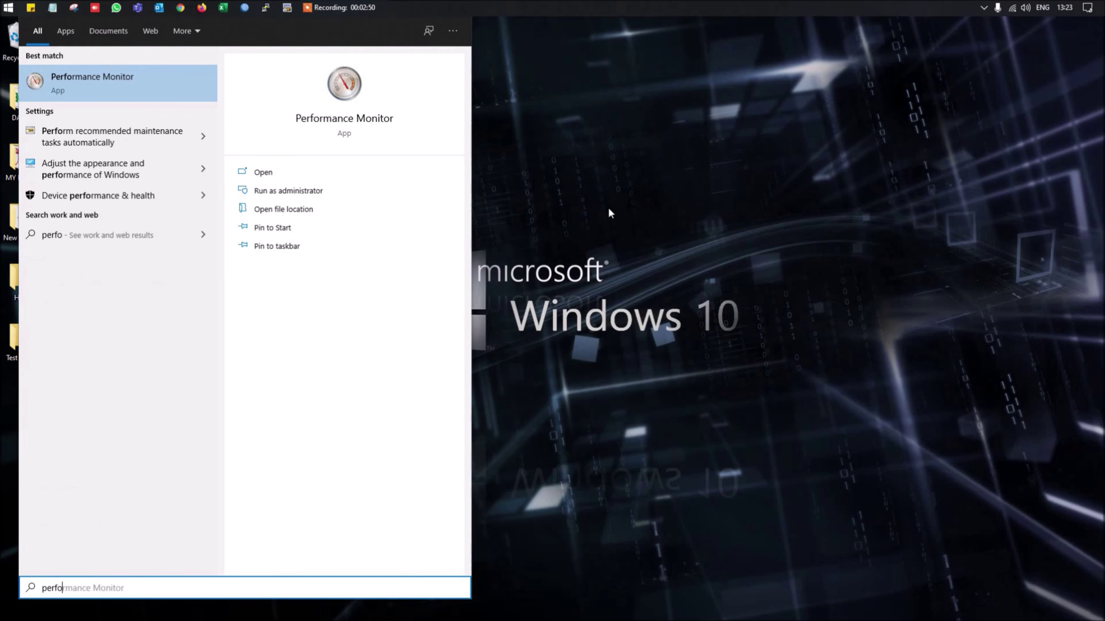
click(65, 89)
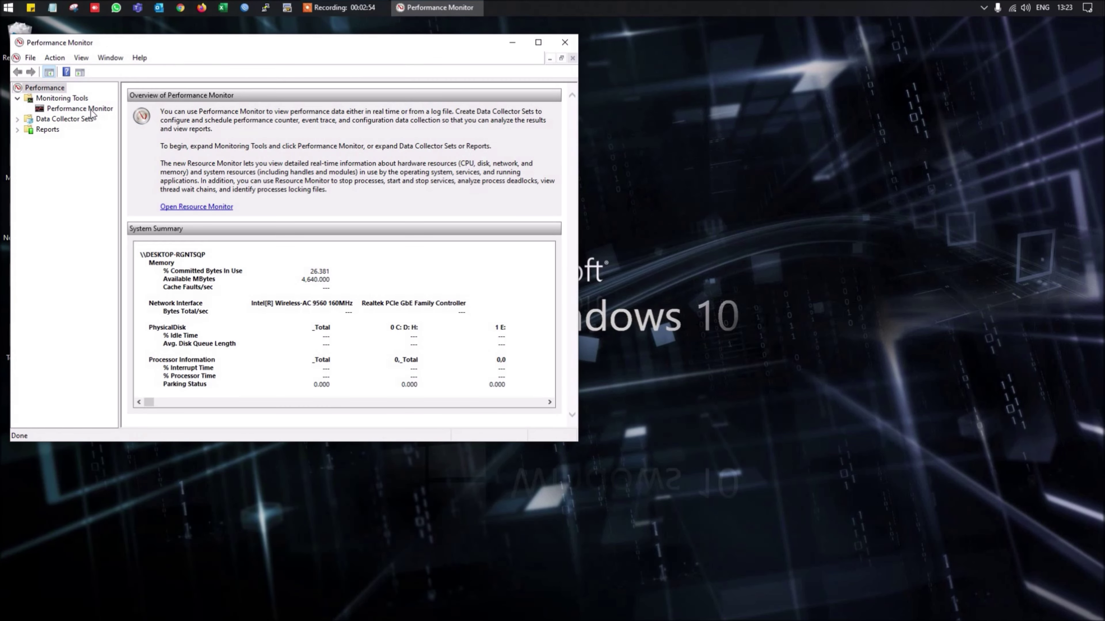
click(91, 110)
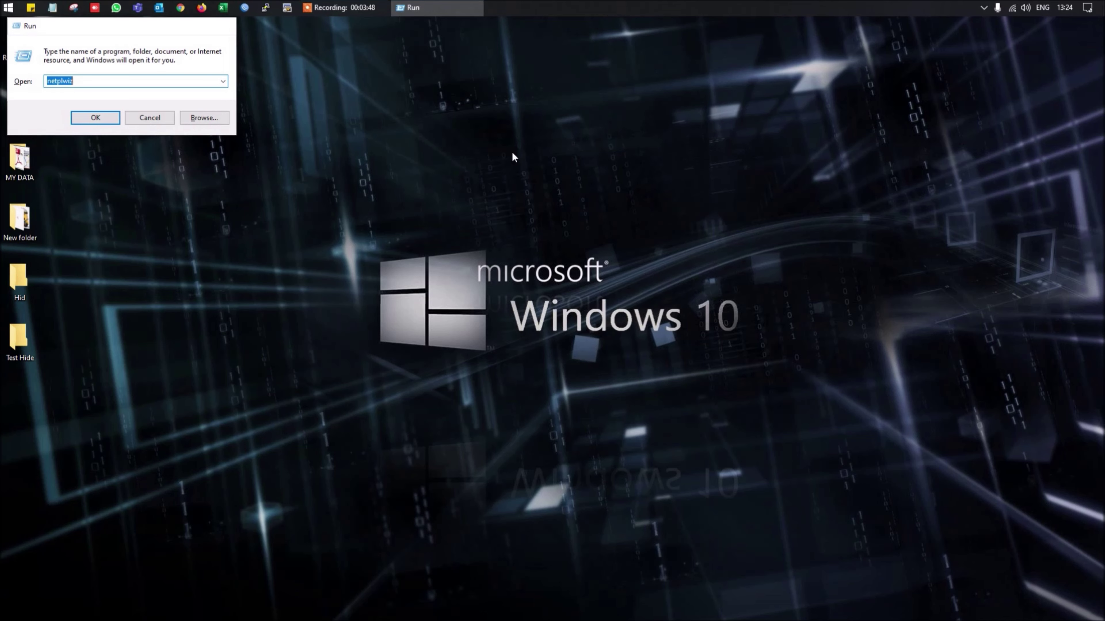
Run netplwiz to show the User Accounts dialog, and close it.
key(Return)
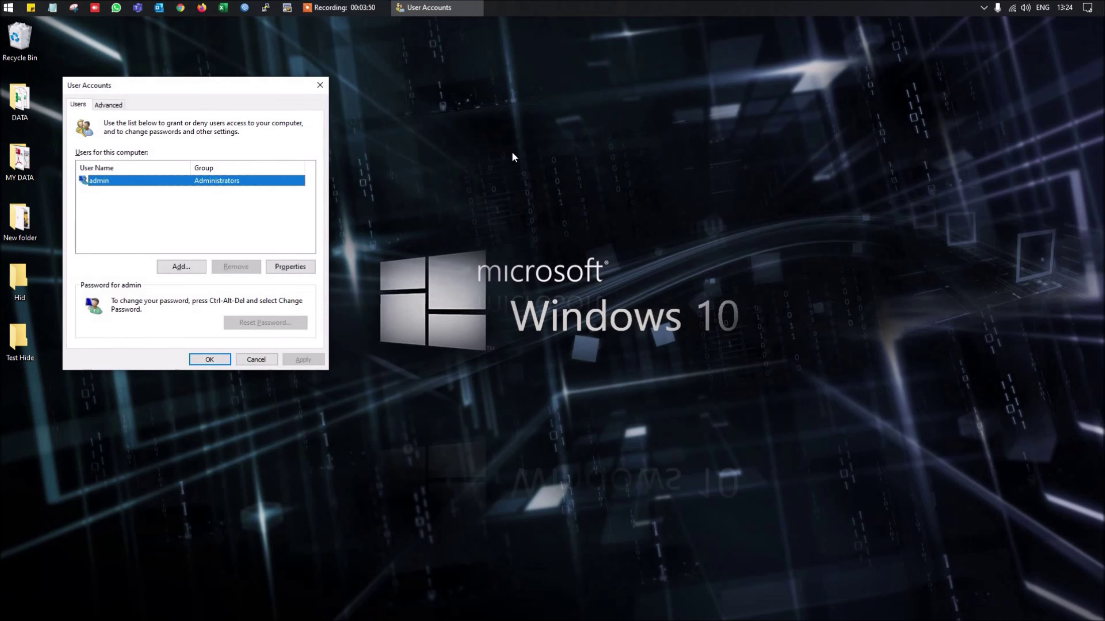
click(320, 86)
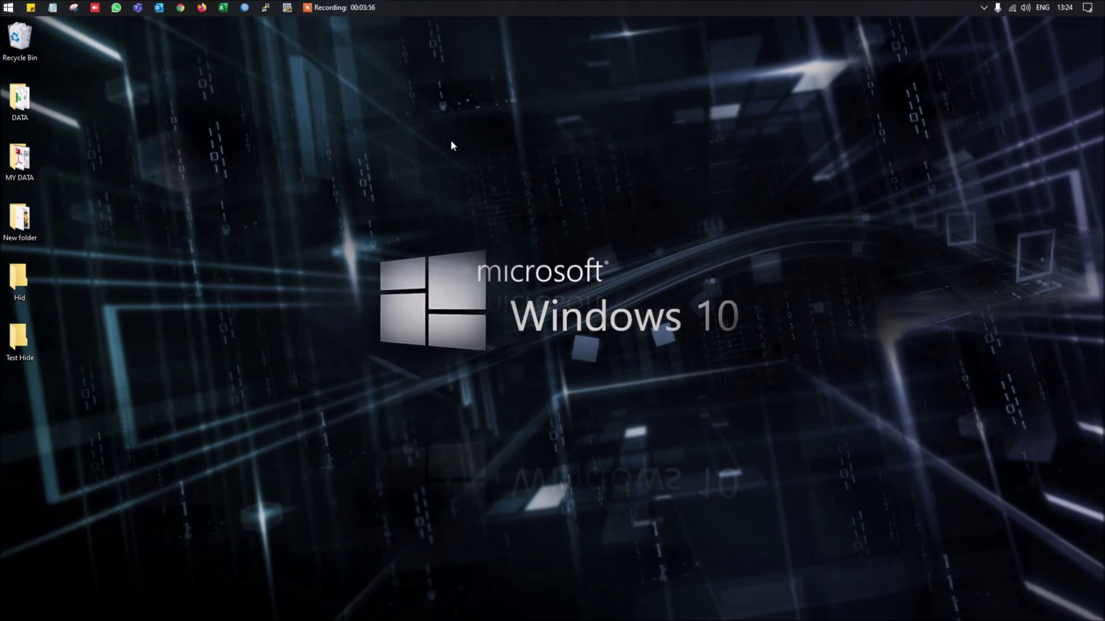
Run lusrmgr.msc and view the Users and Groups folders of Local Users and Groups.
key(super+r)
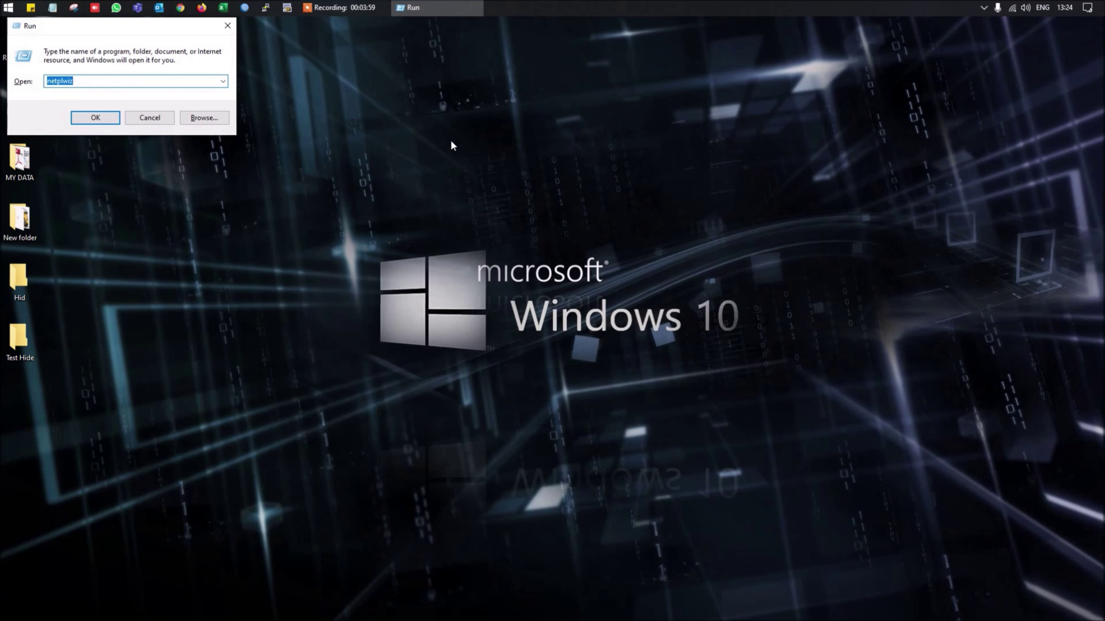
text(lusrmgr.msc)
key(Return)
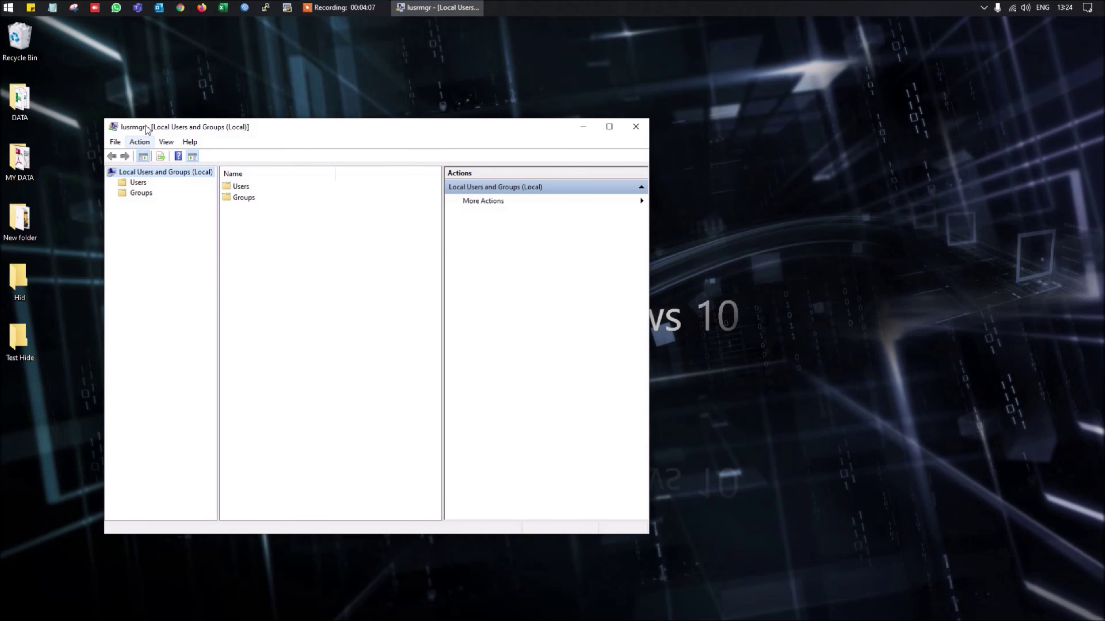
click(138, 182)
click(144, 193)
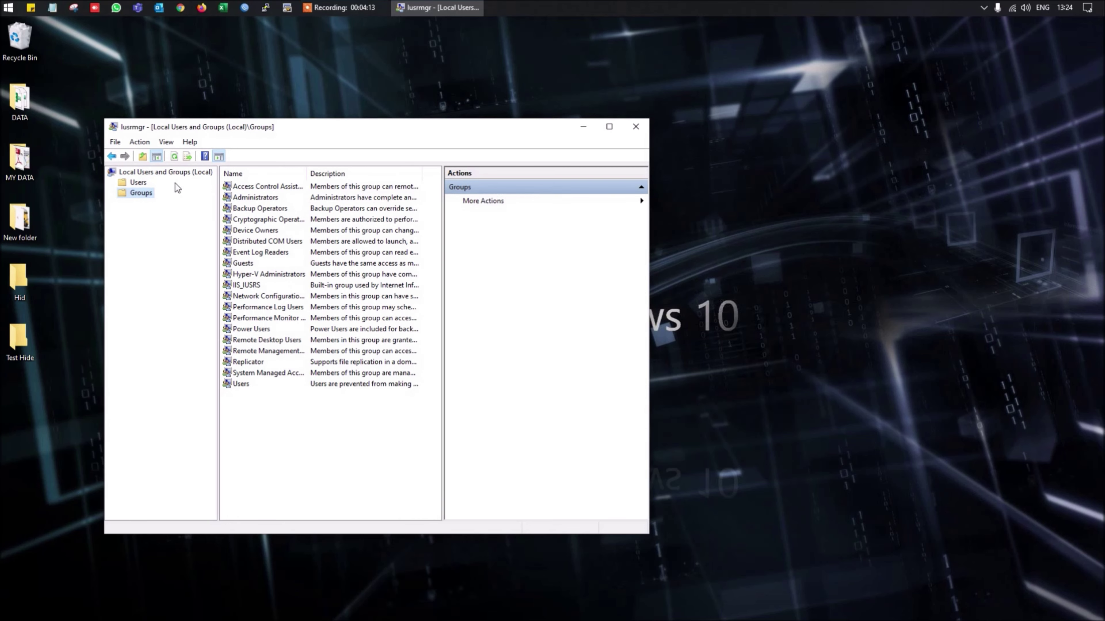
Return to the Users folder in Local Users and Groups.
click(140, 182)
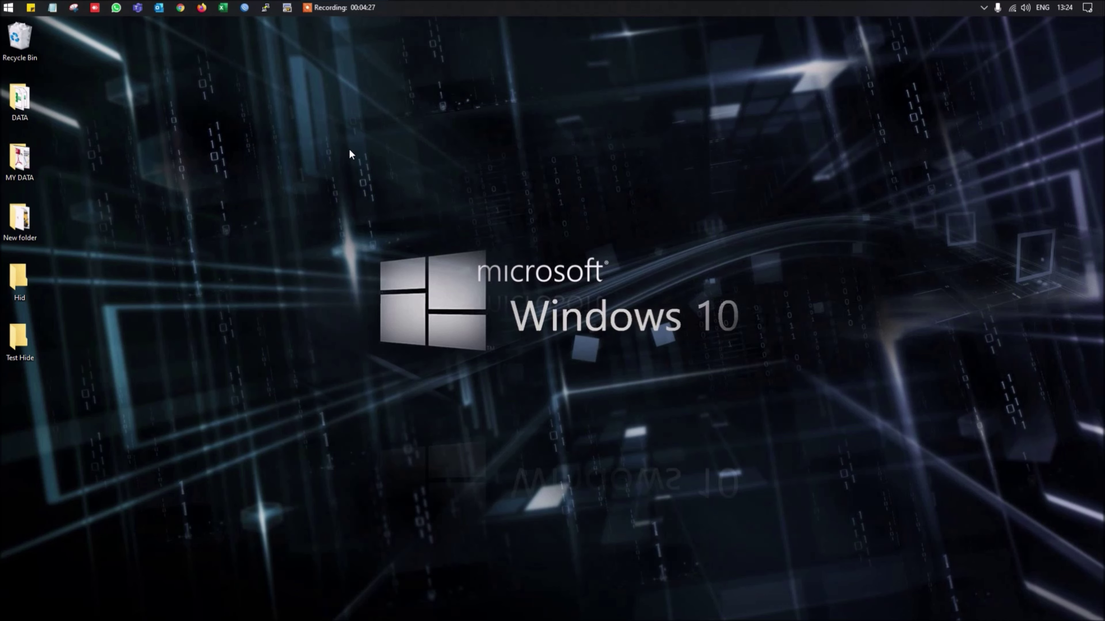
Run gpedit.msc, view Windows Settings under Computer Configuration in the Local Group Policy Editor, and close it.
key(super+r)
text(gpedit)
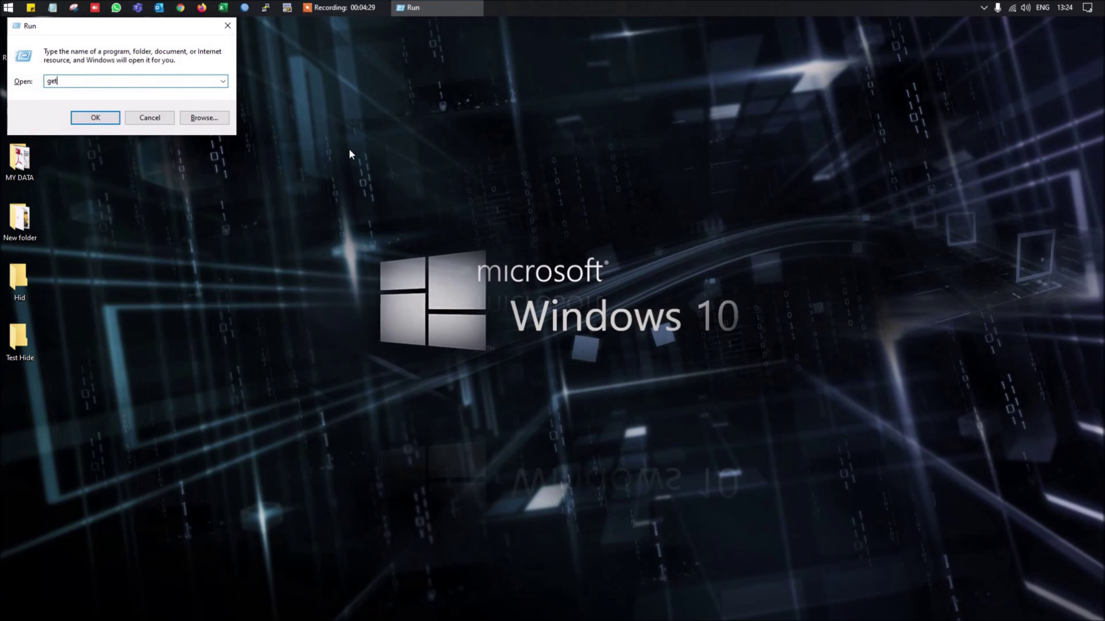
text(.msc)
key(Return)
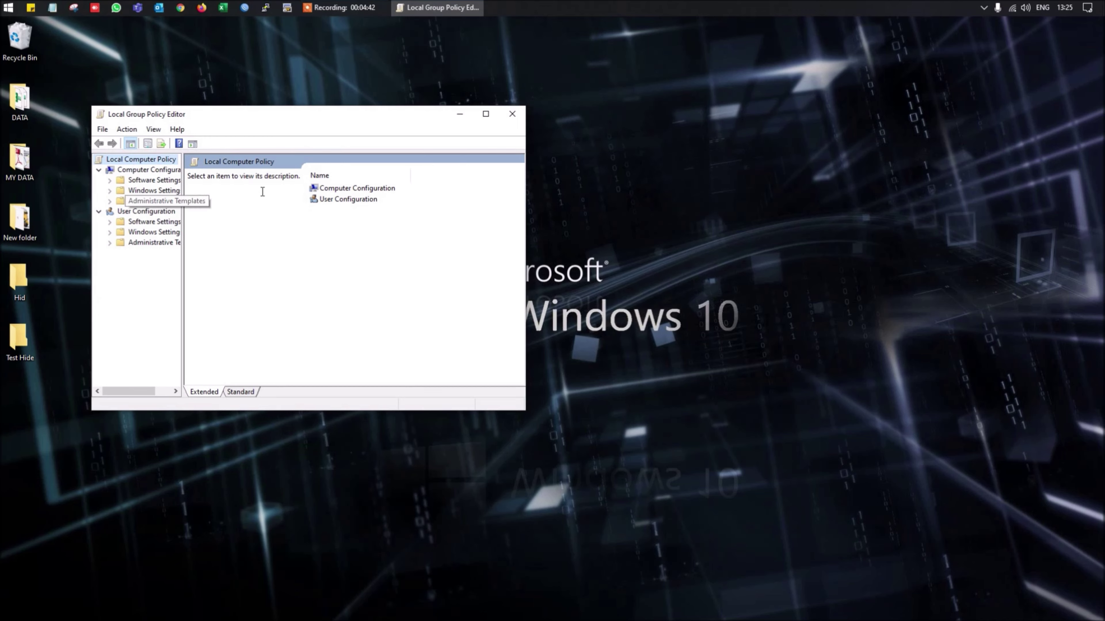
double_click(351, 190)
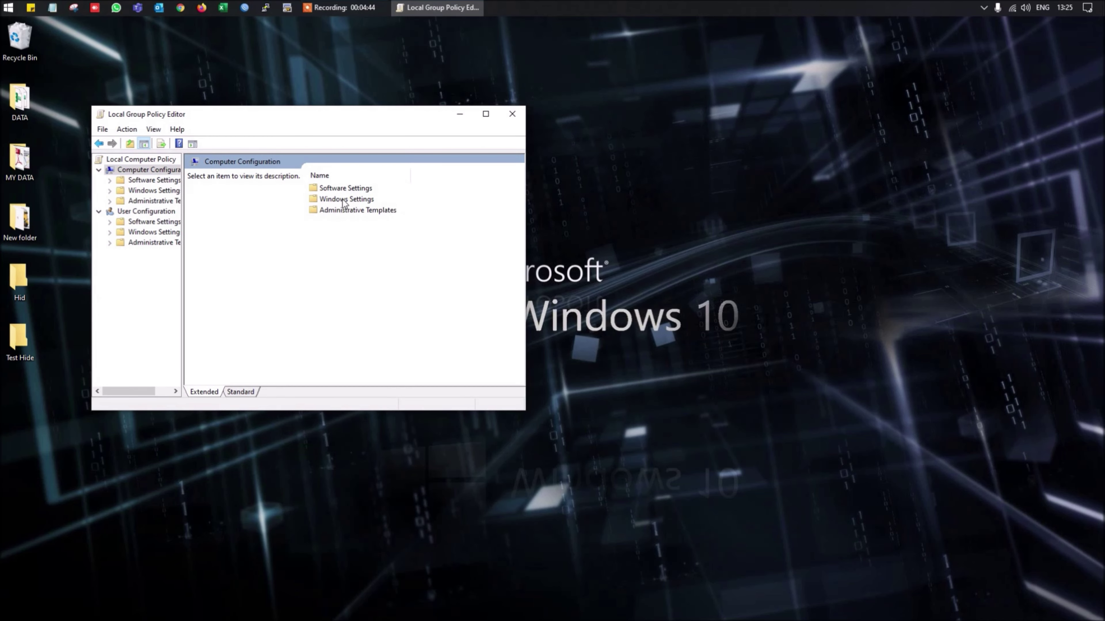
click(343, 200)
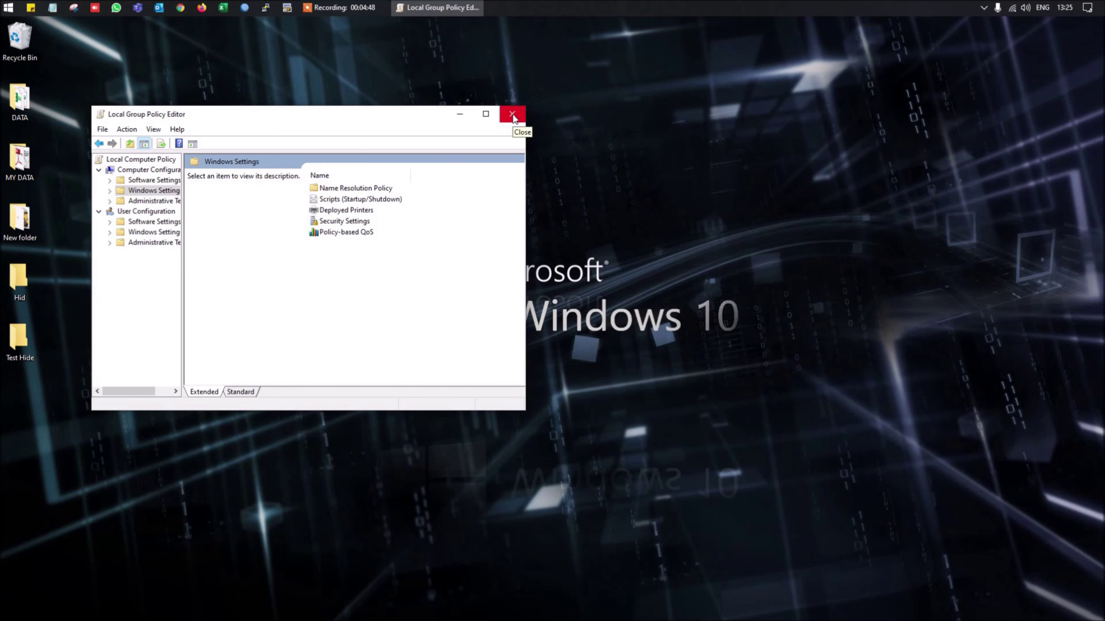
click(512, 114)
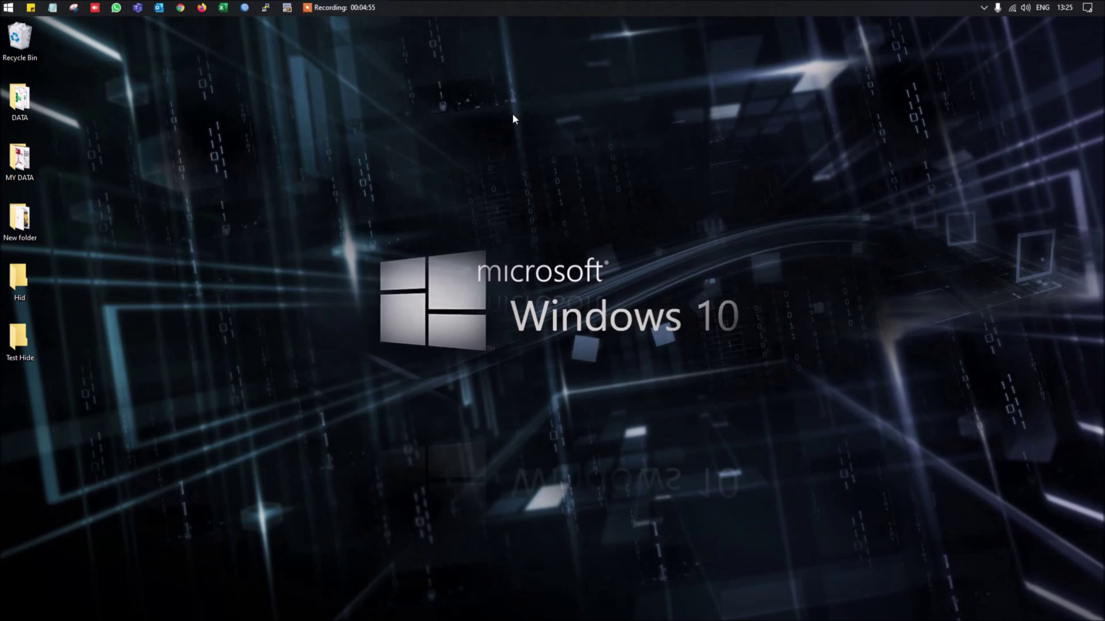
Run the Microsoft Windows Malicious Software Removal Tool, allow its elevation, and move its window toward the middle of the desktop.
key(super+r)
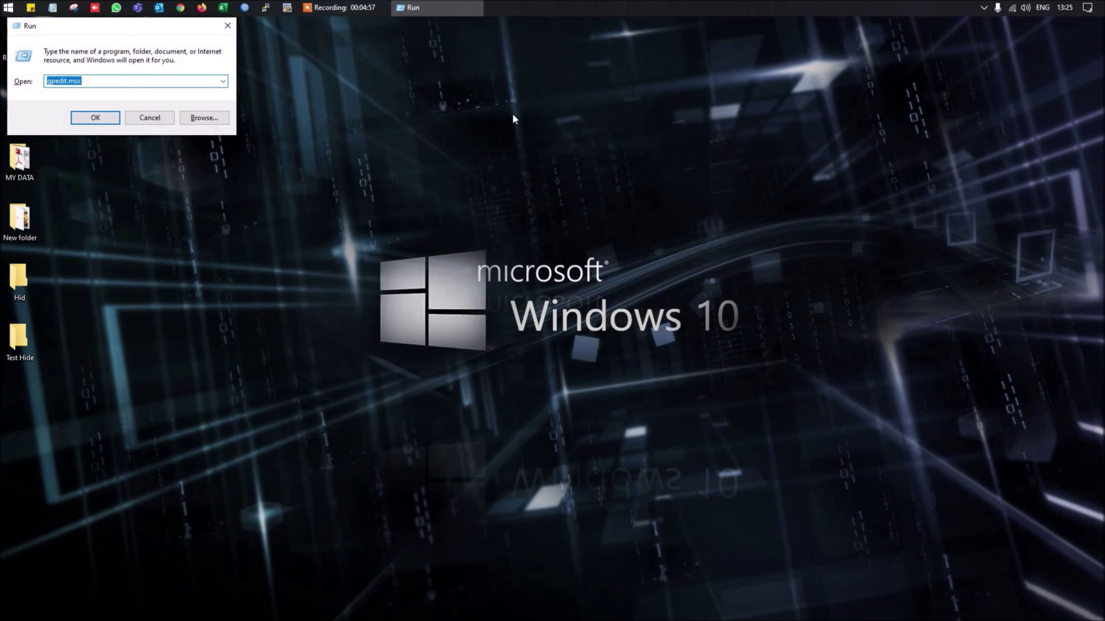
text(mr)
key(Return)
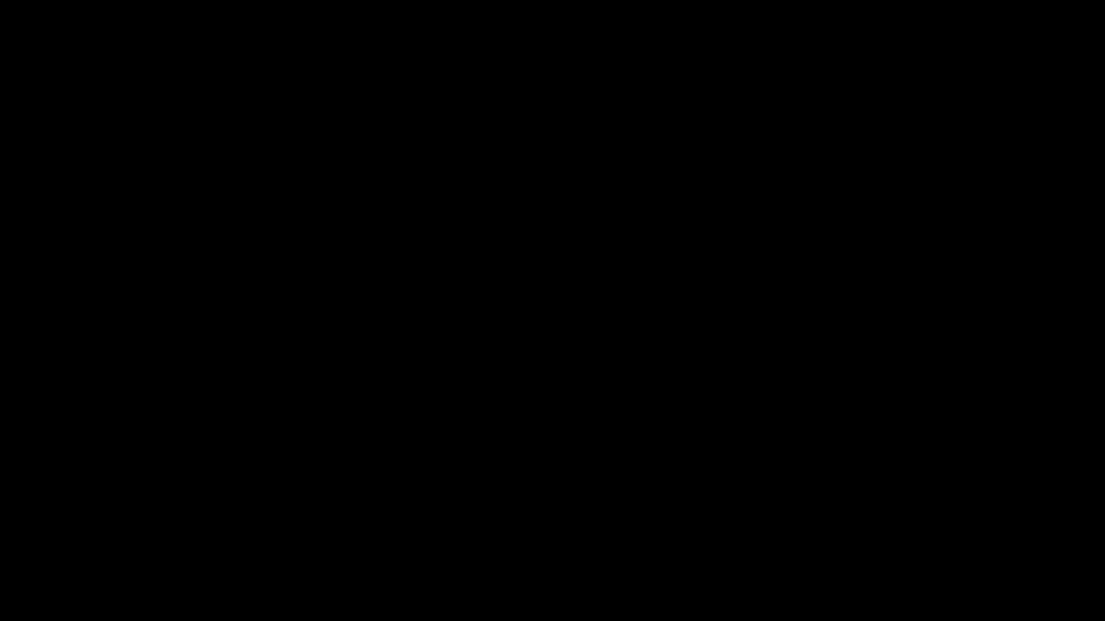
click(493, 383)
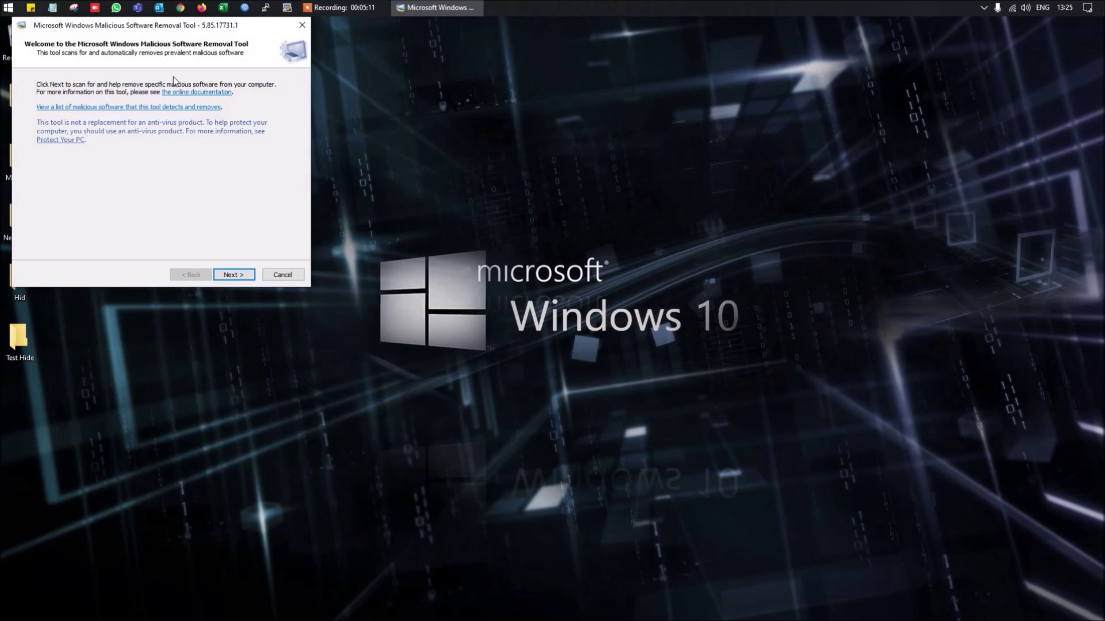
drag(47, 25, 358, 241)
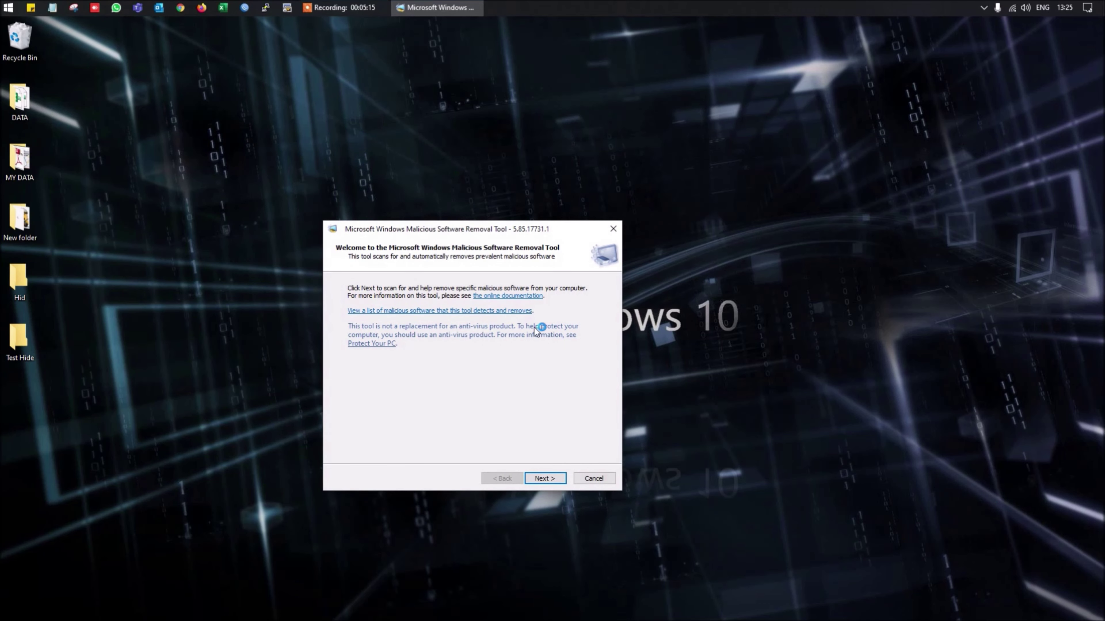
Start a quick scan in the Malicious Software Removal Tool, cancel the scan, and finish the wizard.
click(535, 478)
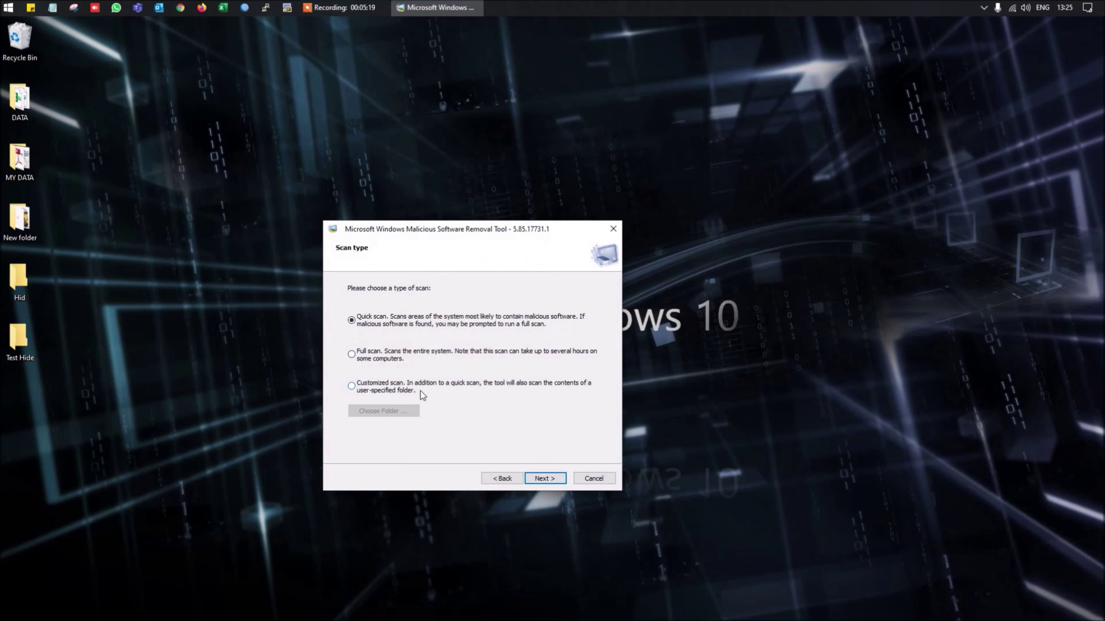
click(553, 478)
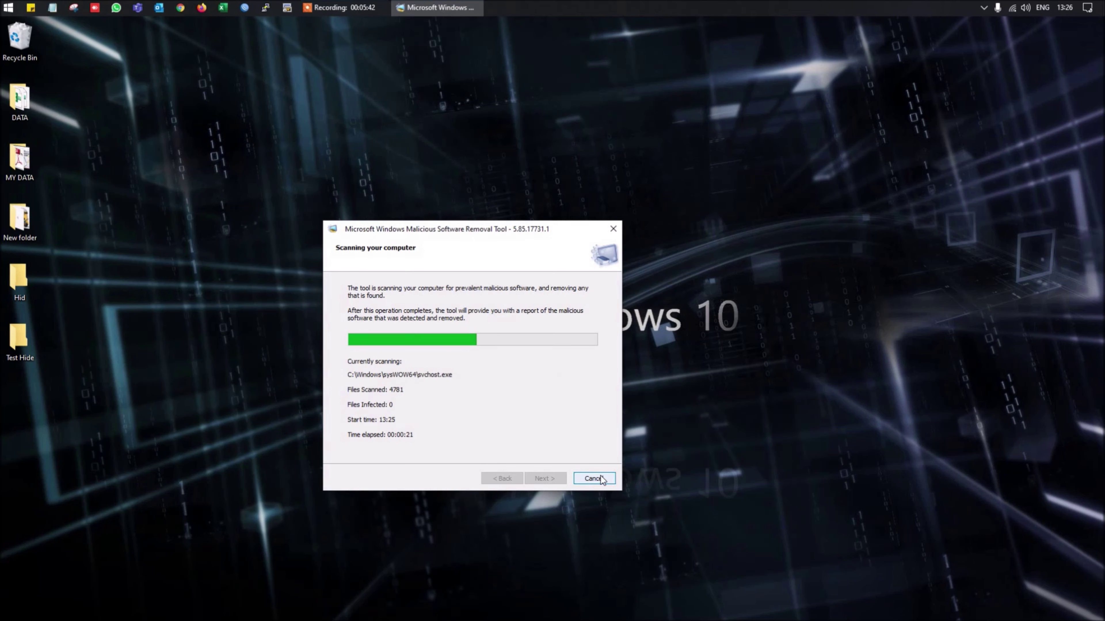
click(593, 478)
click(590, 376)
click(555, 477)
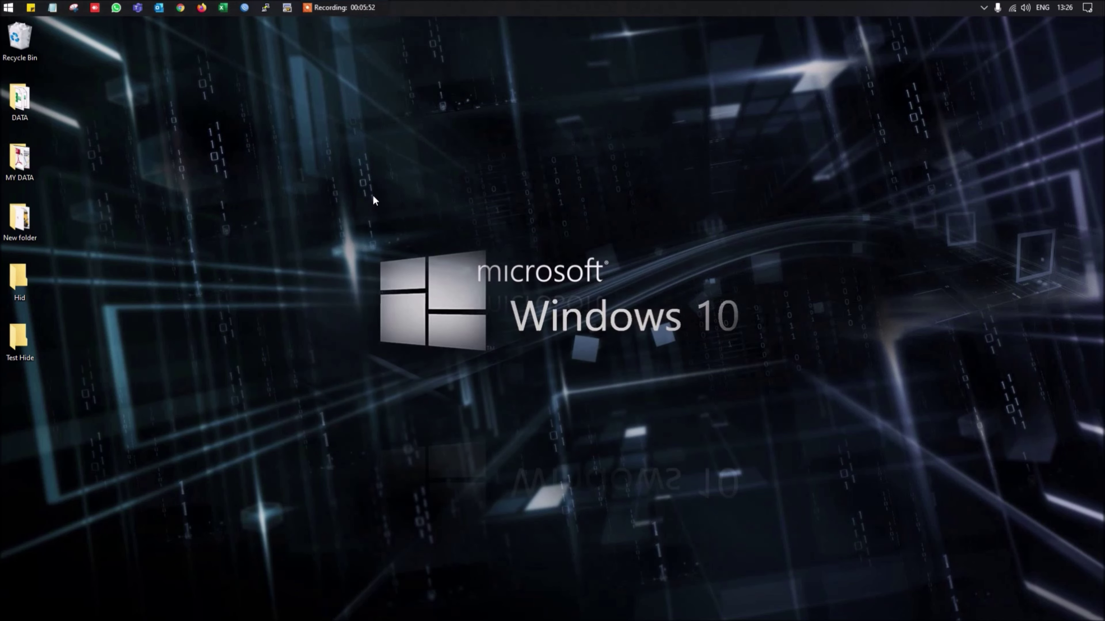
Run ncpa.cpl to open the Network Connections window.
key(super+r)
text(ncpa.c)
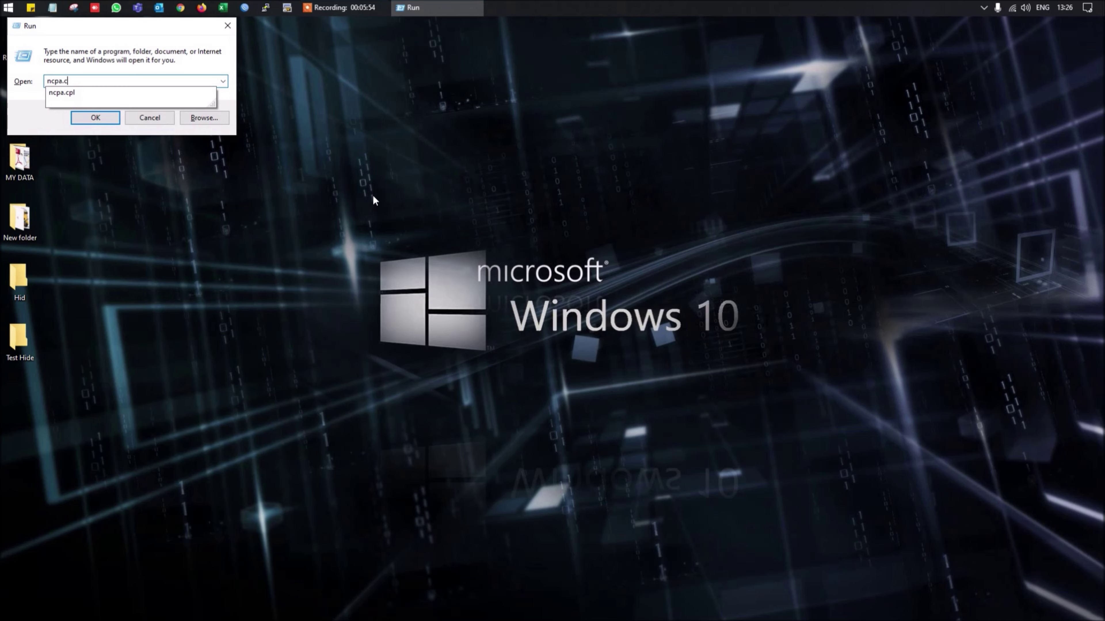
key(Down)
key(Return)
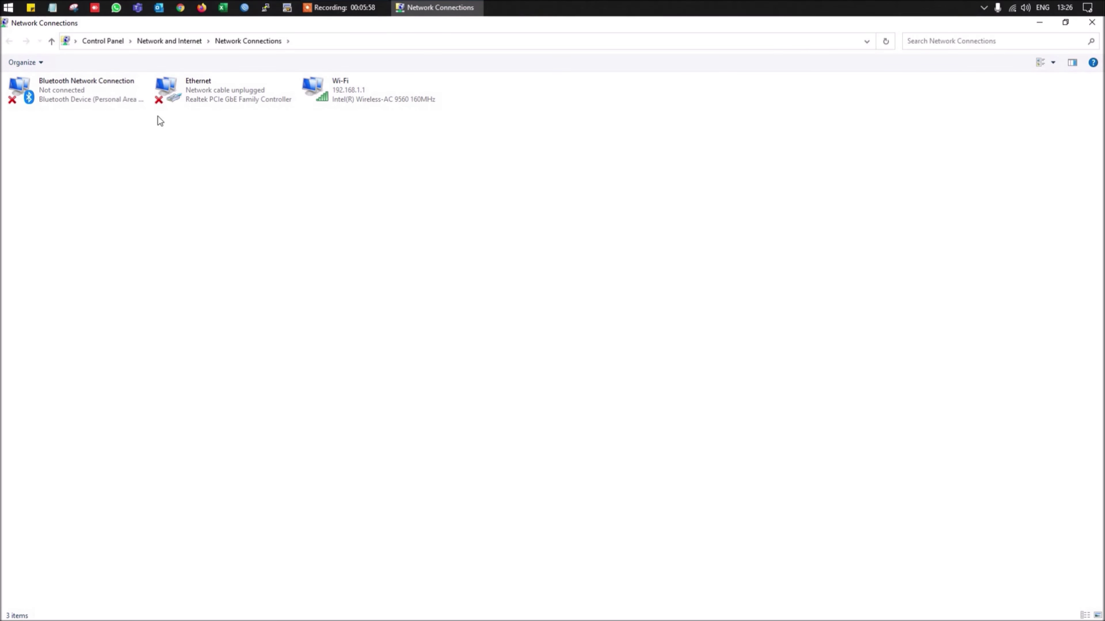
View the Wi-Fi adapter's status and network connection details, and close both dialogs and Network Connections.
double_click(360, 94)
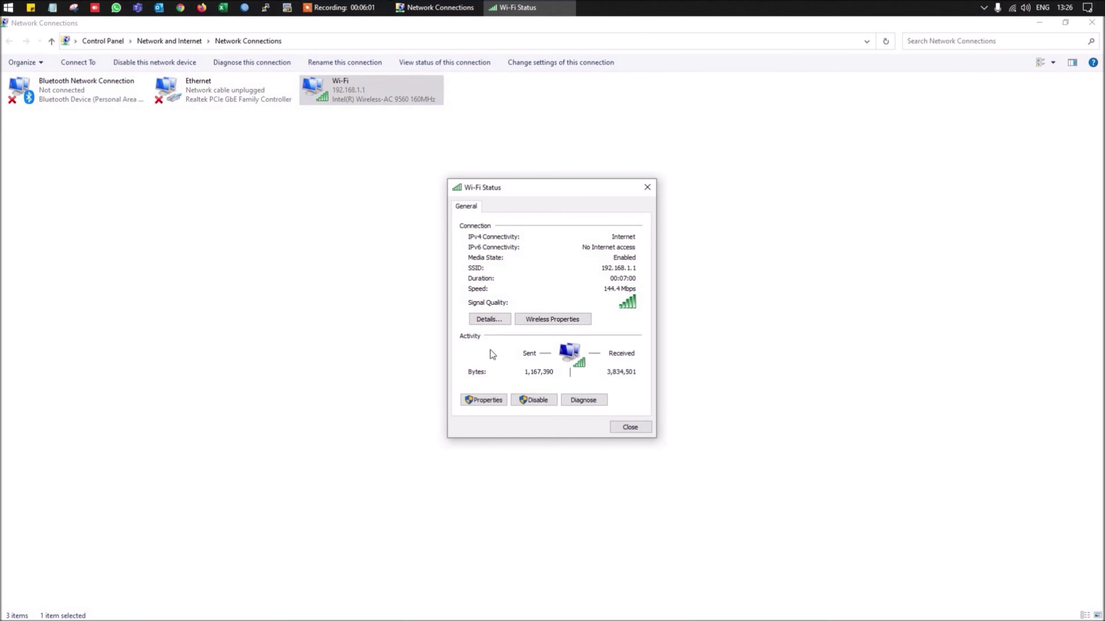
click(488, 321)
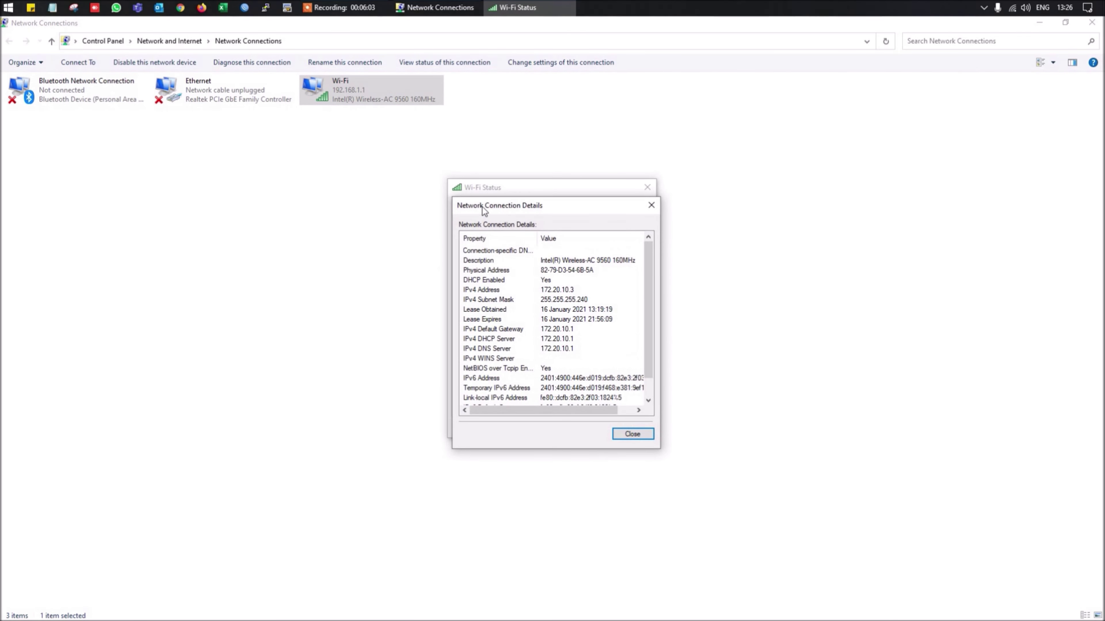
drag(500, 205, 283, 193)
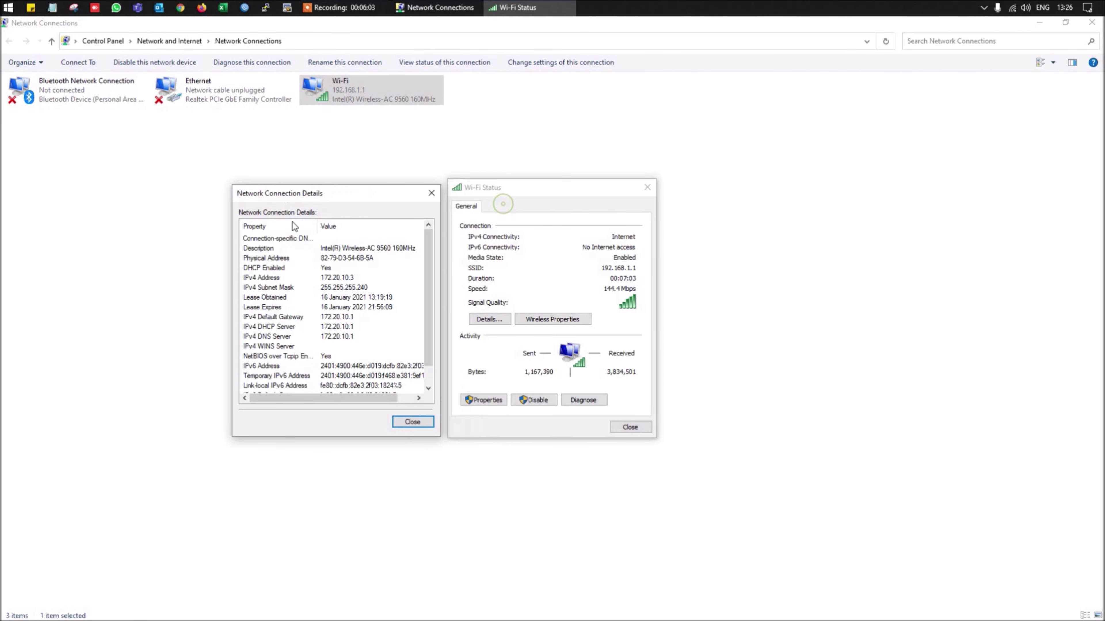
click(413, 423)
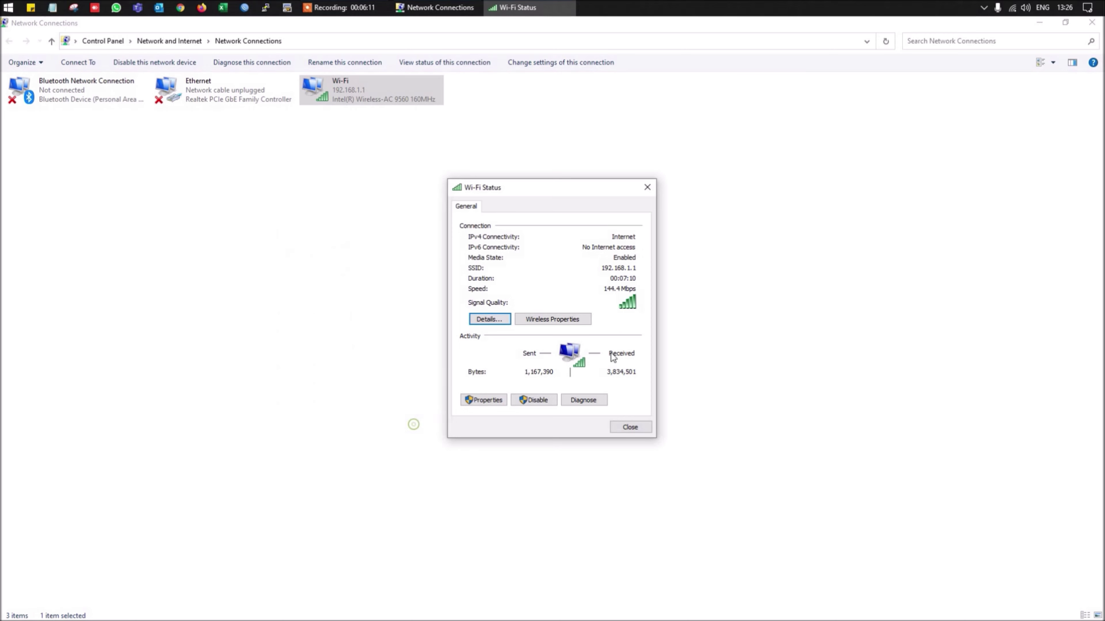
click(631, 428)
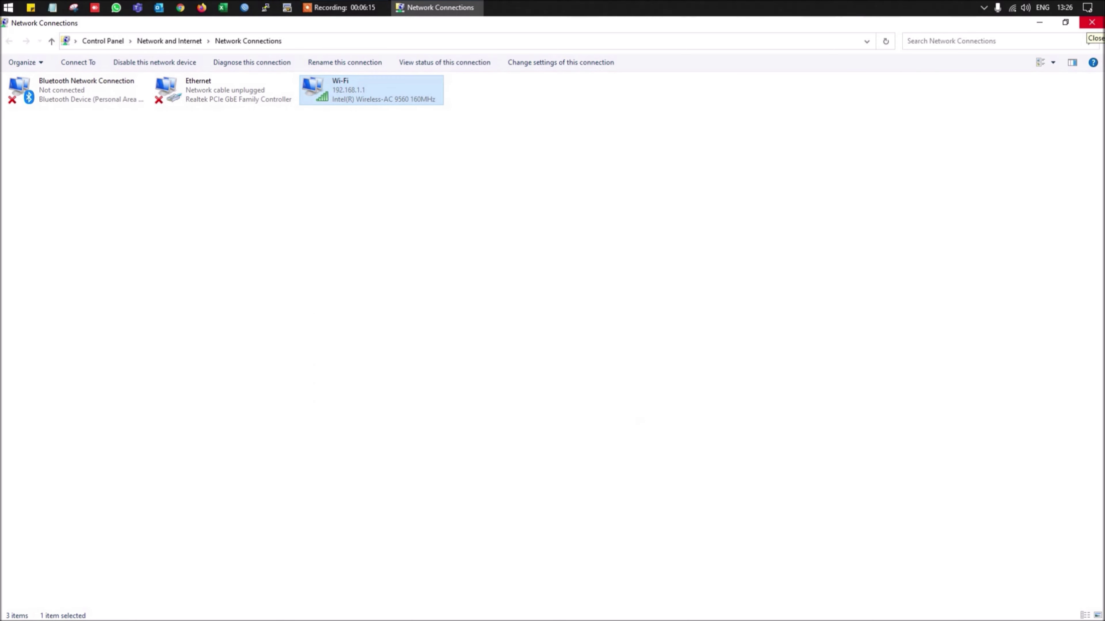
click(1092, 23)
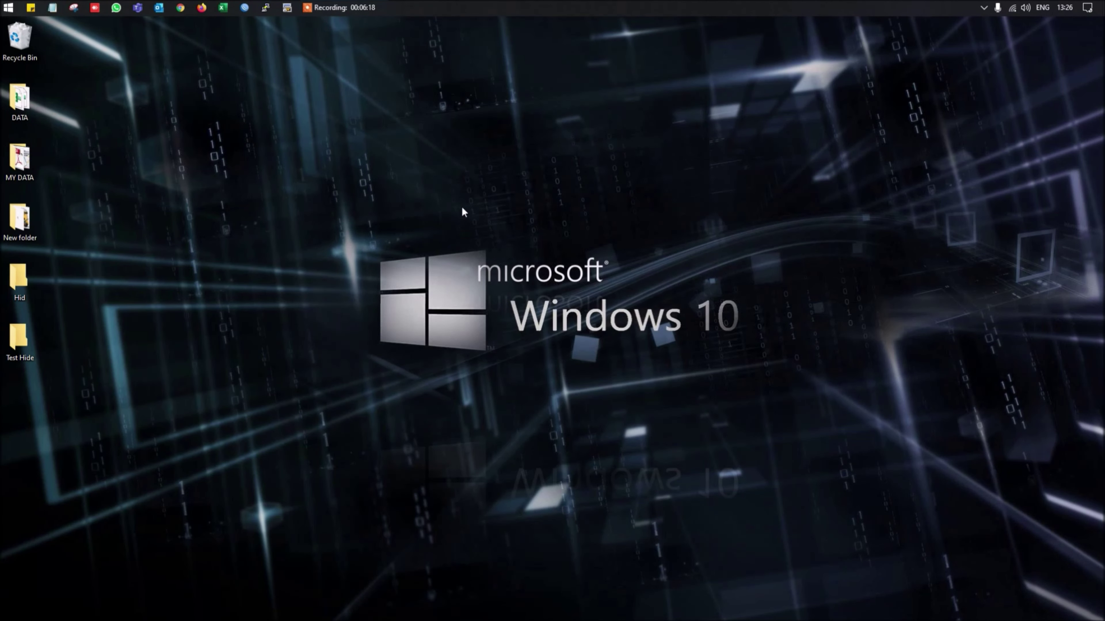
Run powercfg.cpl, view the Balanced plan's settings without changing them, and close Power Options.
key(super+r)
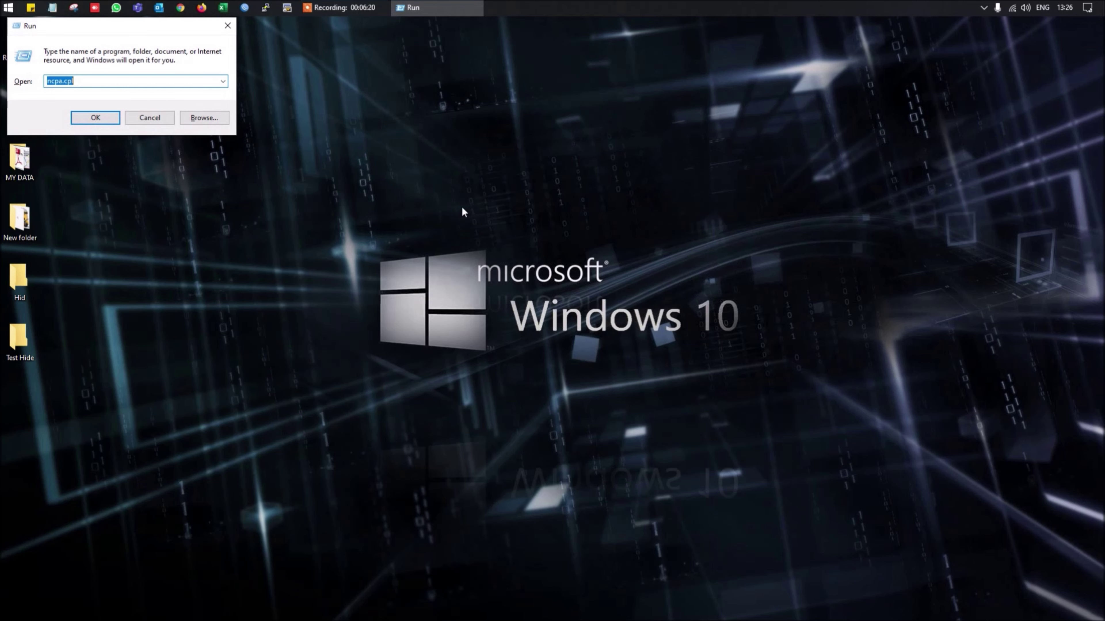
text(powercfg.cpl)
key(Return)
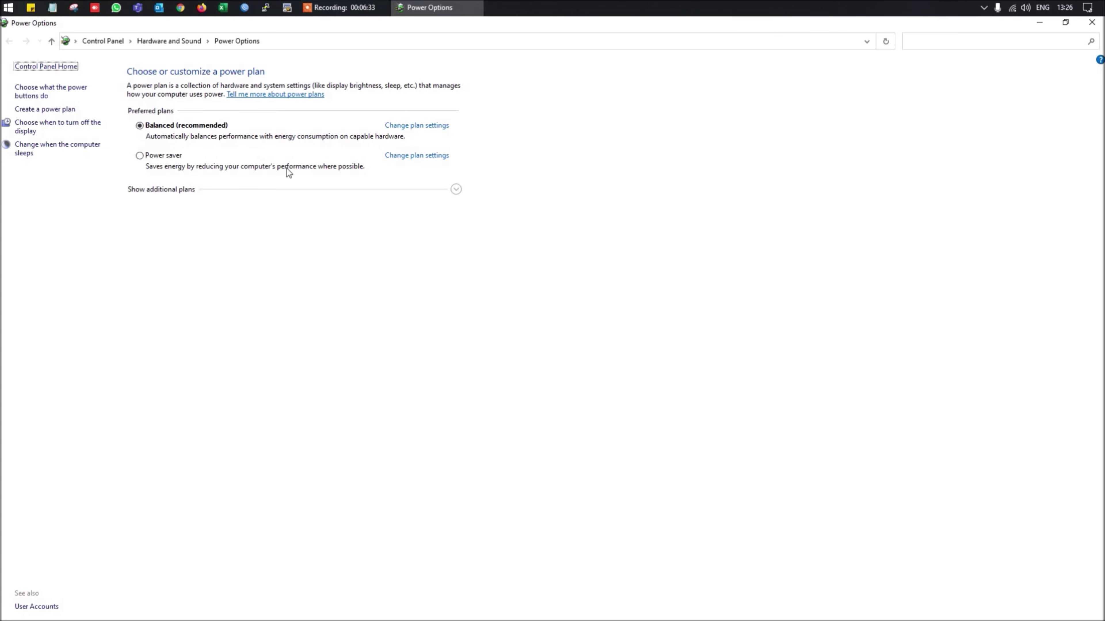
click(441, 125)
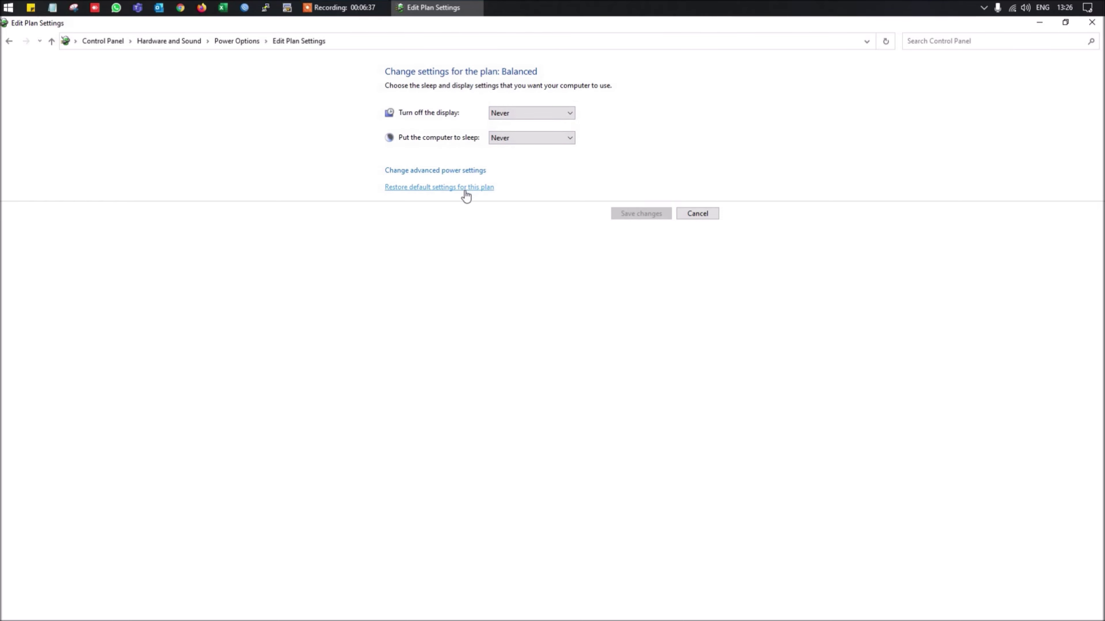
click(696, 214)
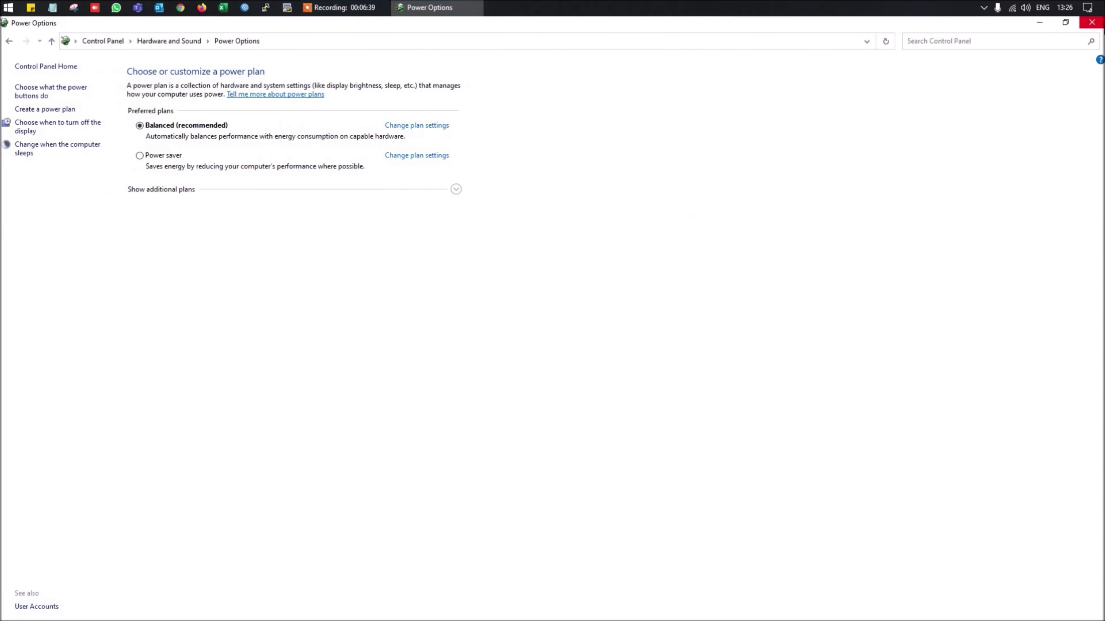
click(1091, 22)
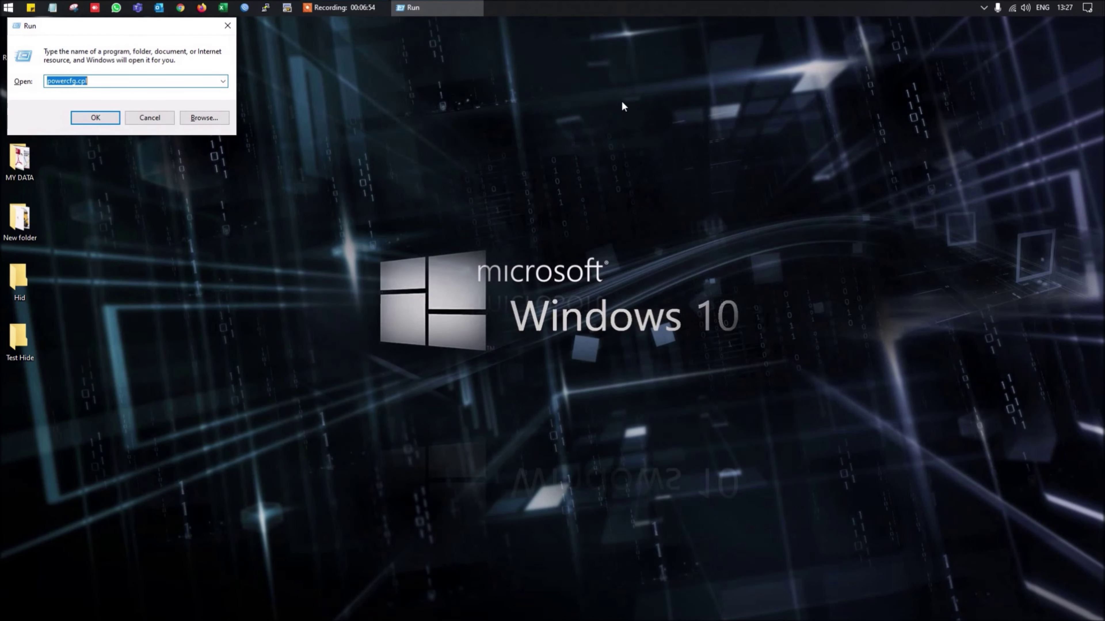
Run appwiz.cpl to view the installed programs in Programs and Features, and close the window.
text(spp)
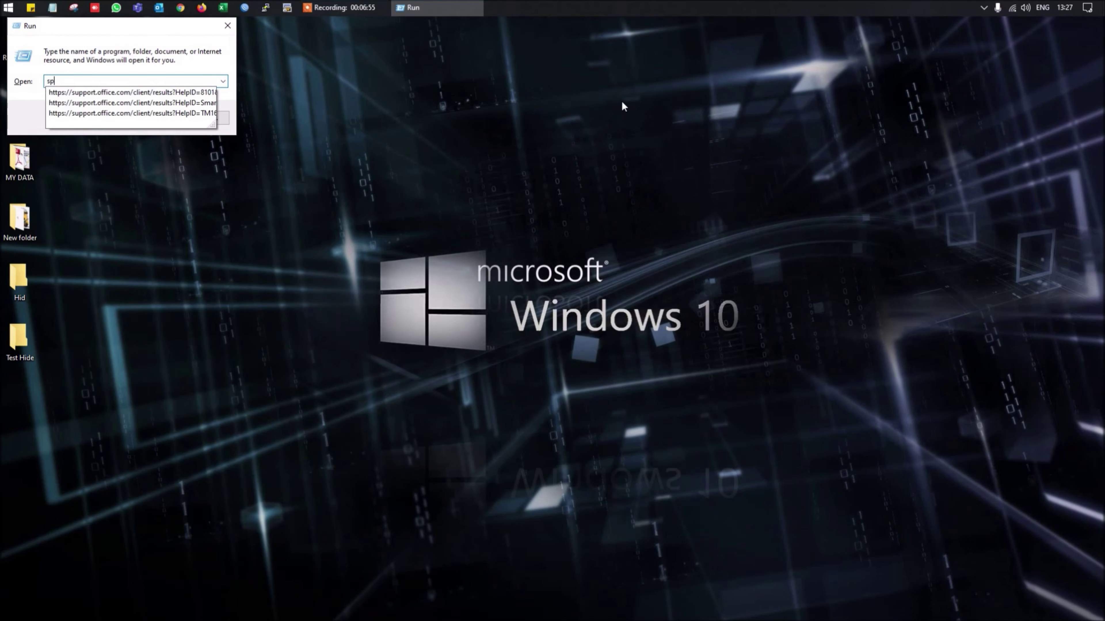
text(wiz.cpl)
key(Return)
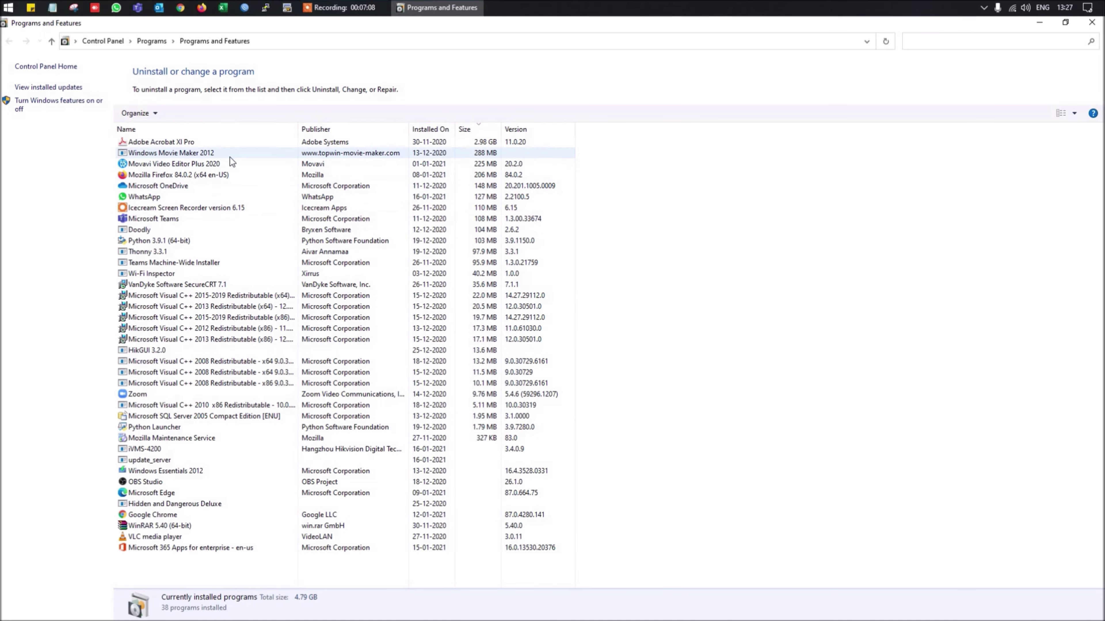
click(1092, 23)
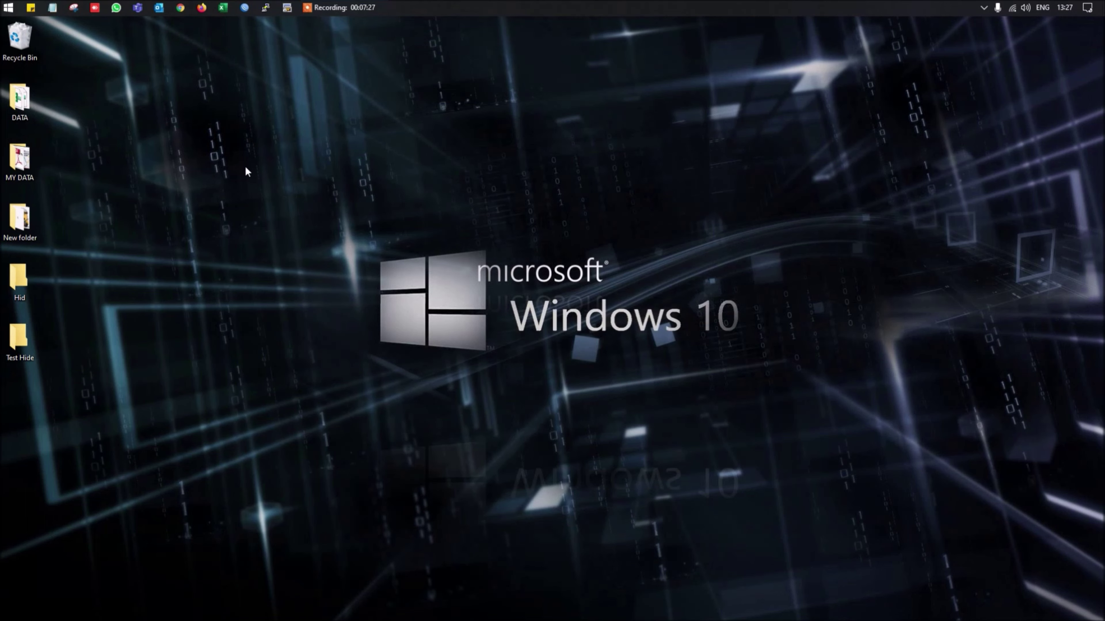
Run devmgmt.msc to open Device Manager.
key(super+r)
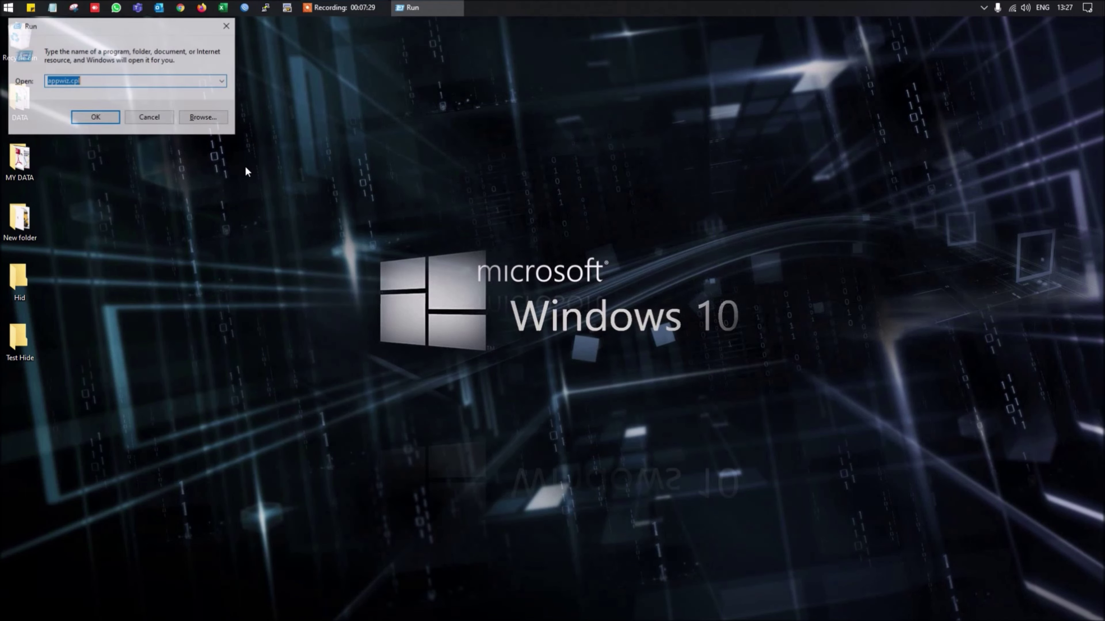
text(a)
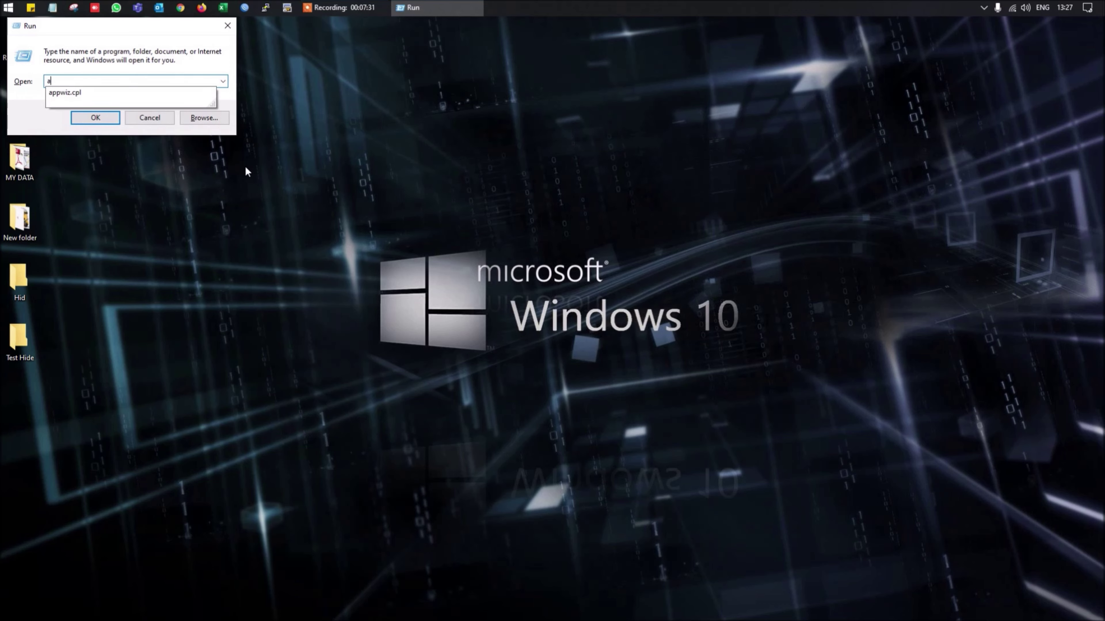
key(BackSpace)
text(devms)
text(mt.msc)
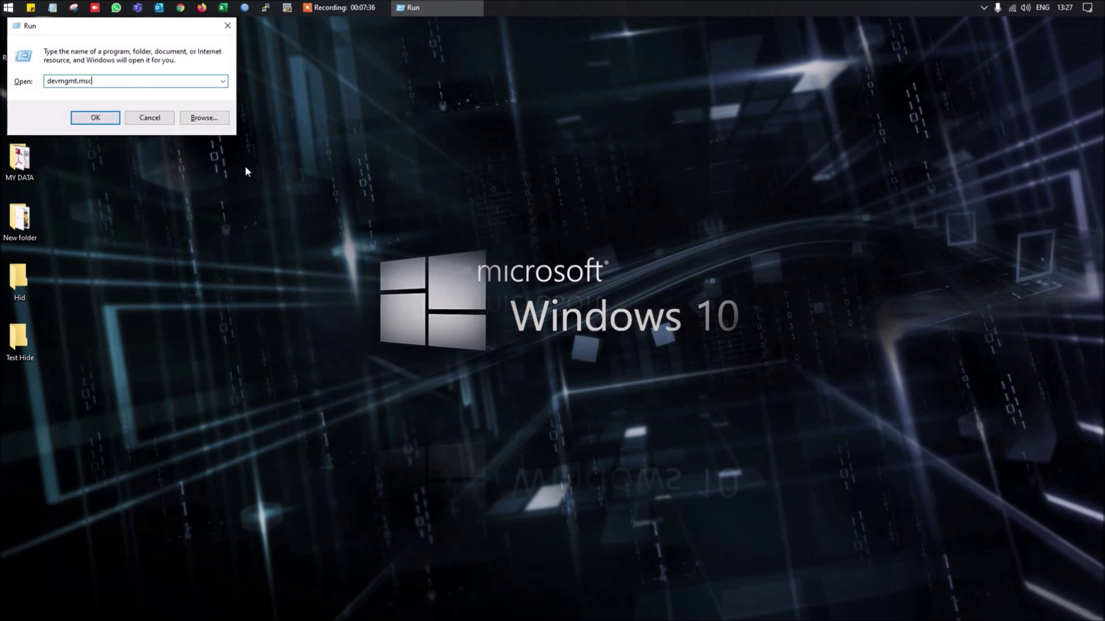
key(Return)
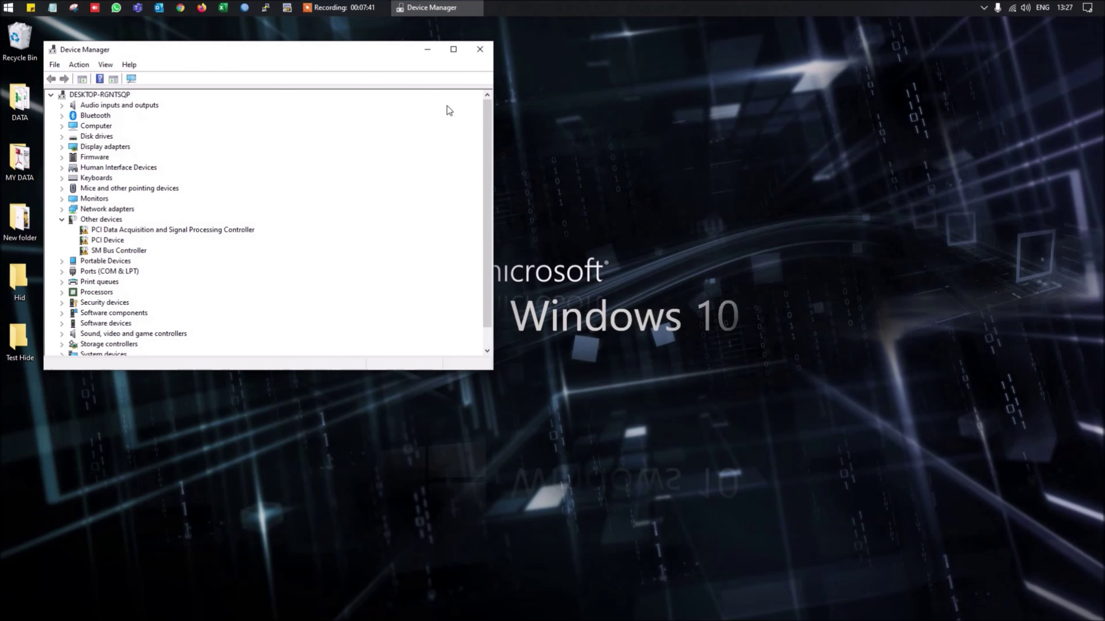
Maximize Device Manager, expand the Computer category, and select ACPI x64-based PC.
double_click(441, 54)
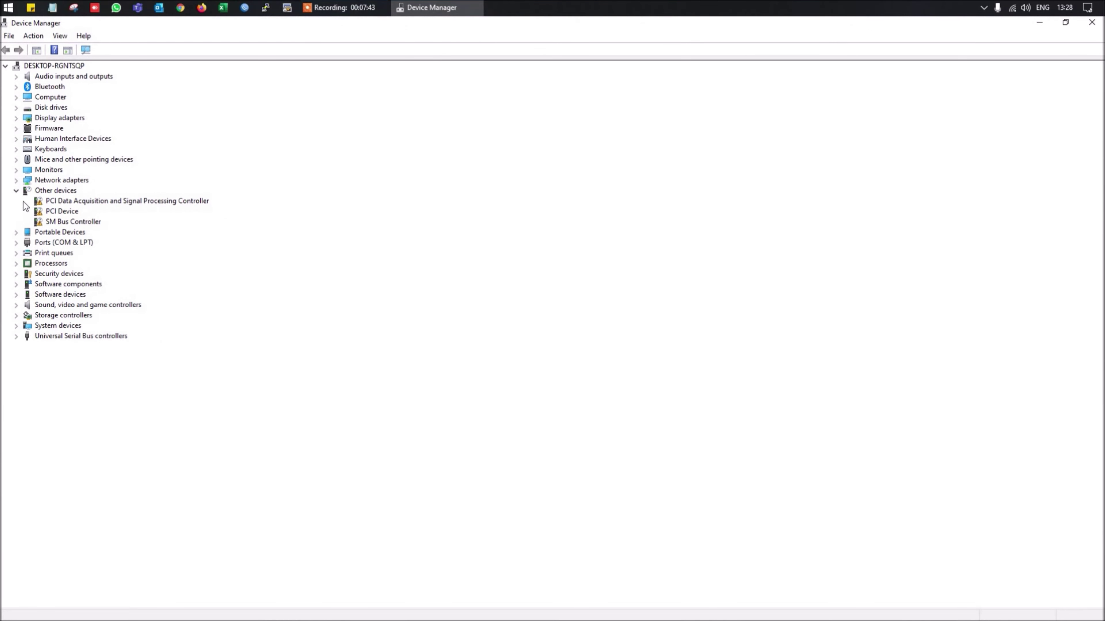
double_click(50, 97)
click(66, 107)
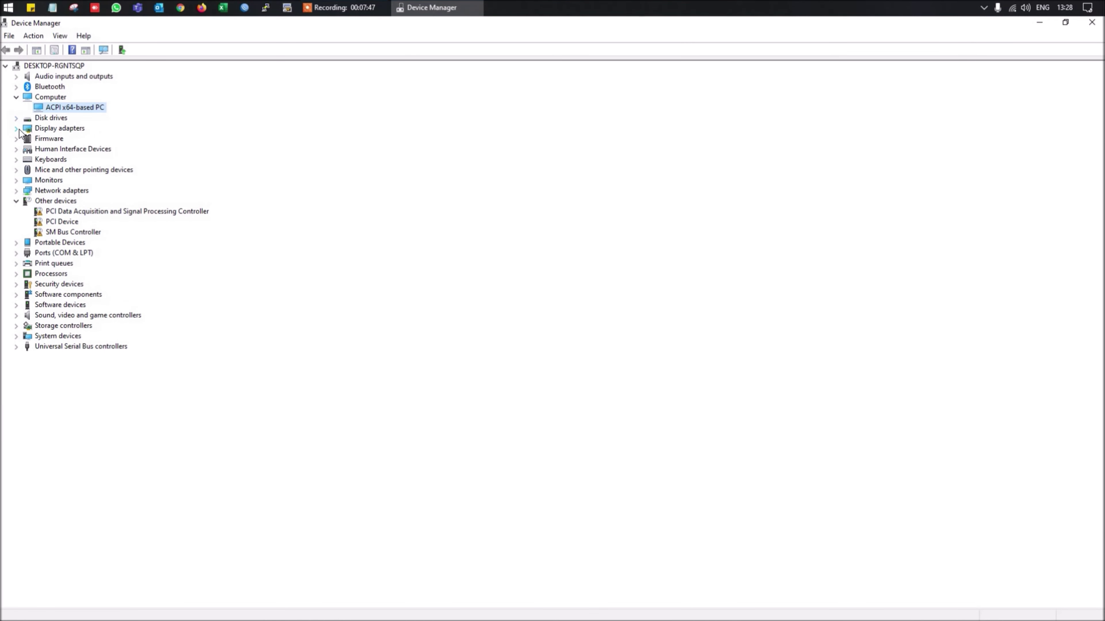
Expand the Keyboards, Mice and other pointing devices, and Monitors categories, and view the Generic PnP Monitor's properties.
click(16, 159)
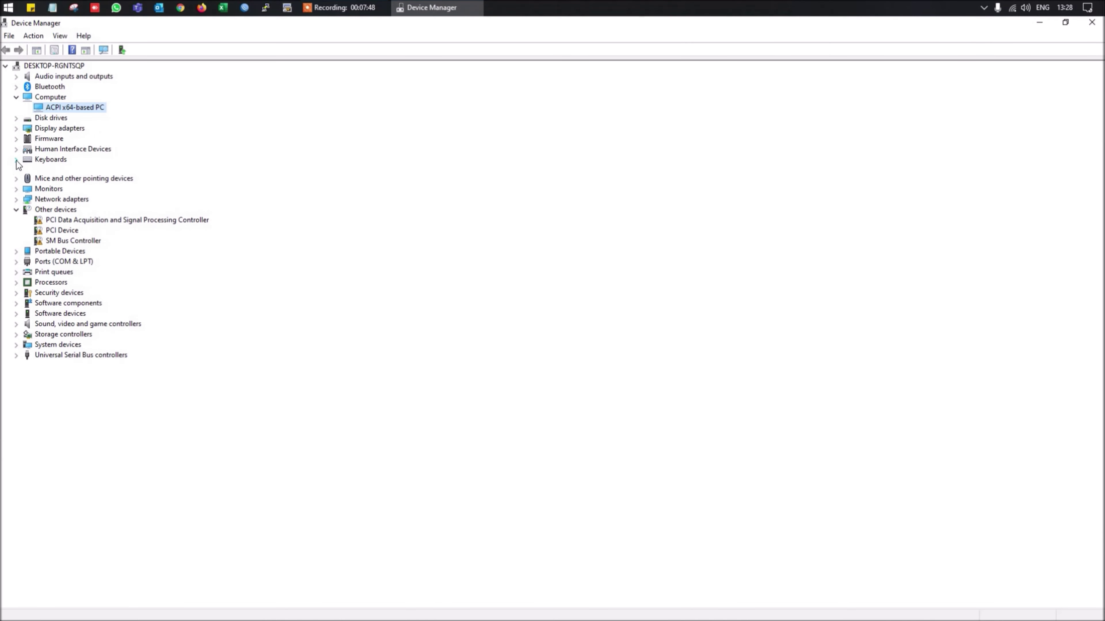
click(16, 180)
click(16, 201)
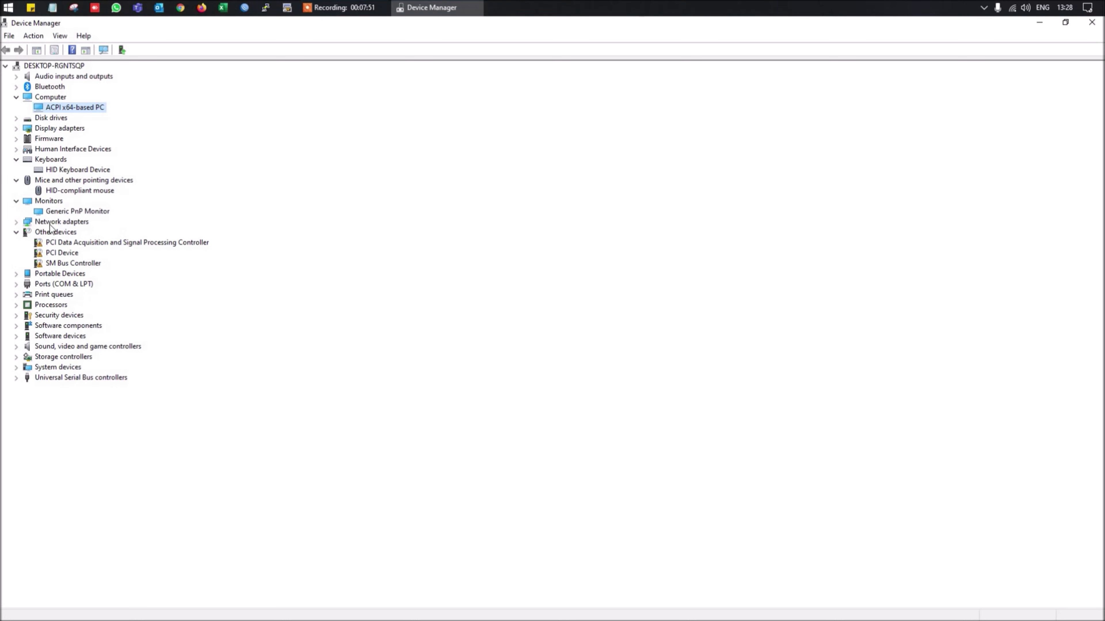
click(73, 211)
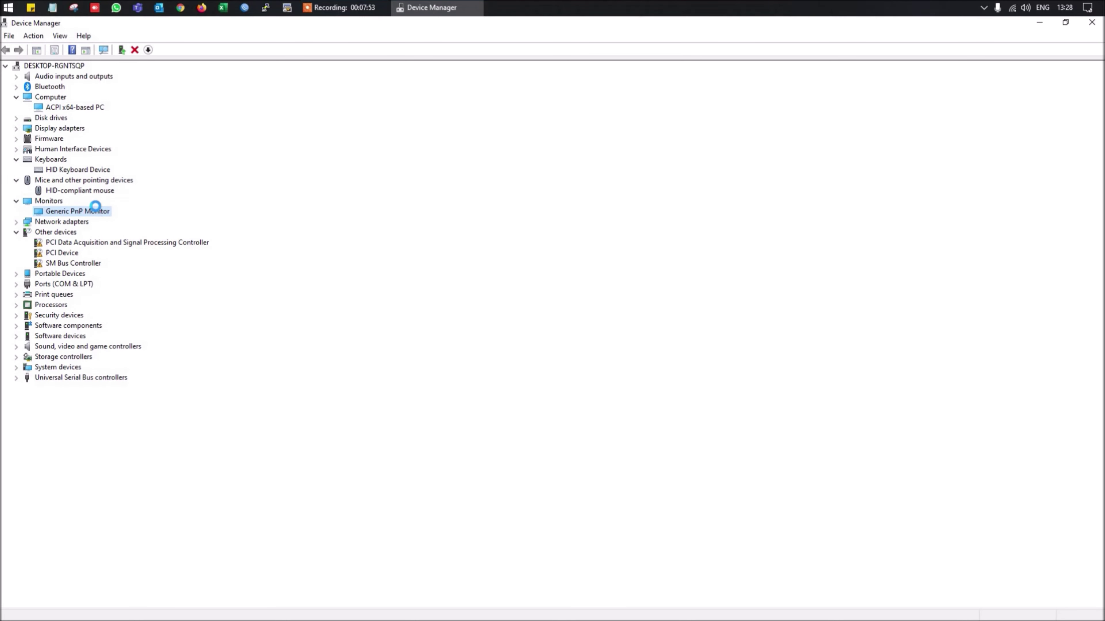
double_click(94, 211)
click(490, 214)
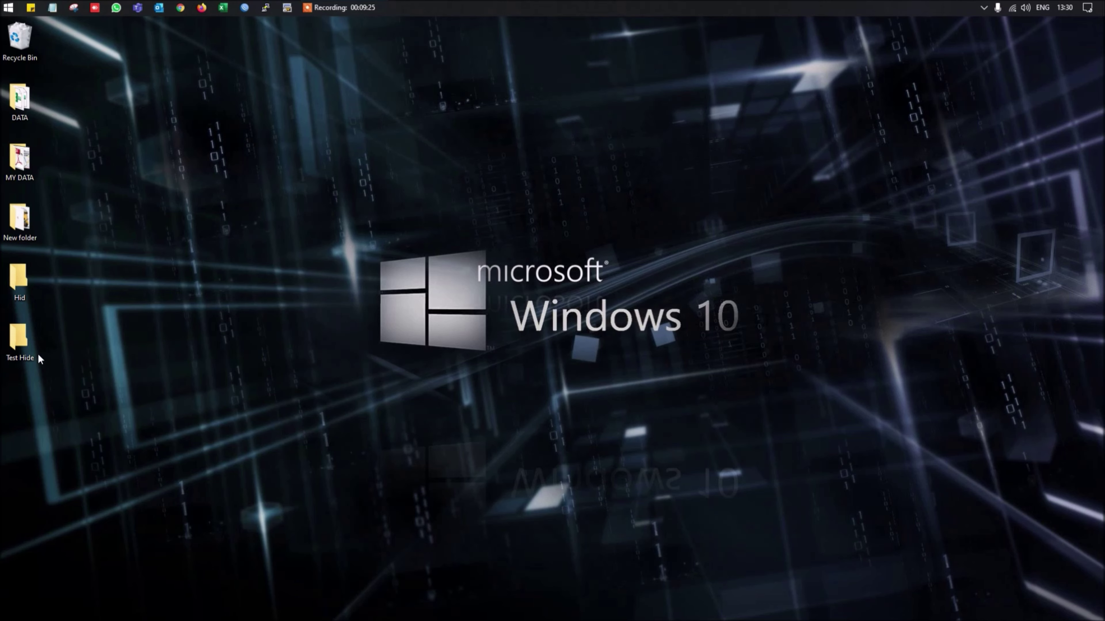
Create a new text document inside the Test Hide folder on the desktop, and close the folder window.
double_click(21, 340)
right_click(375, 239)
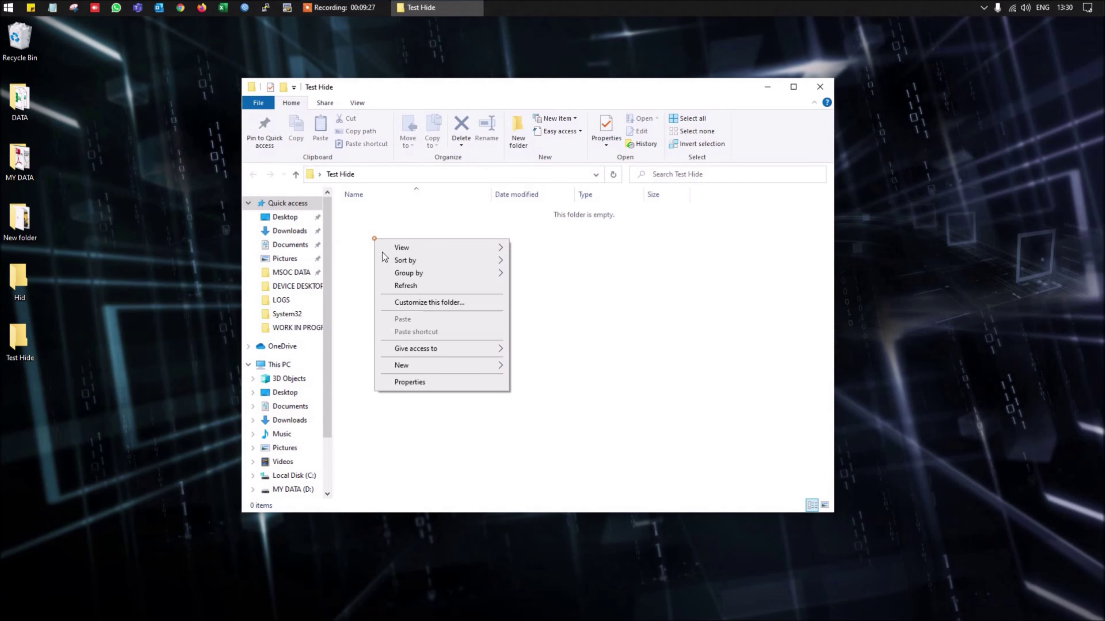
mouse_move(413, 372)
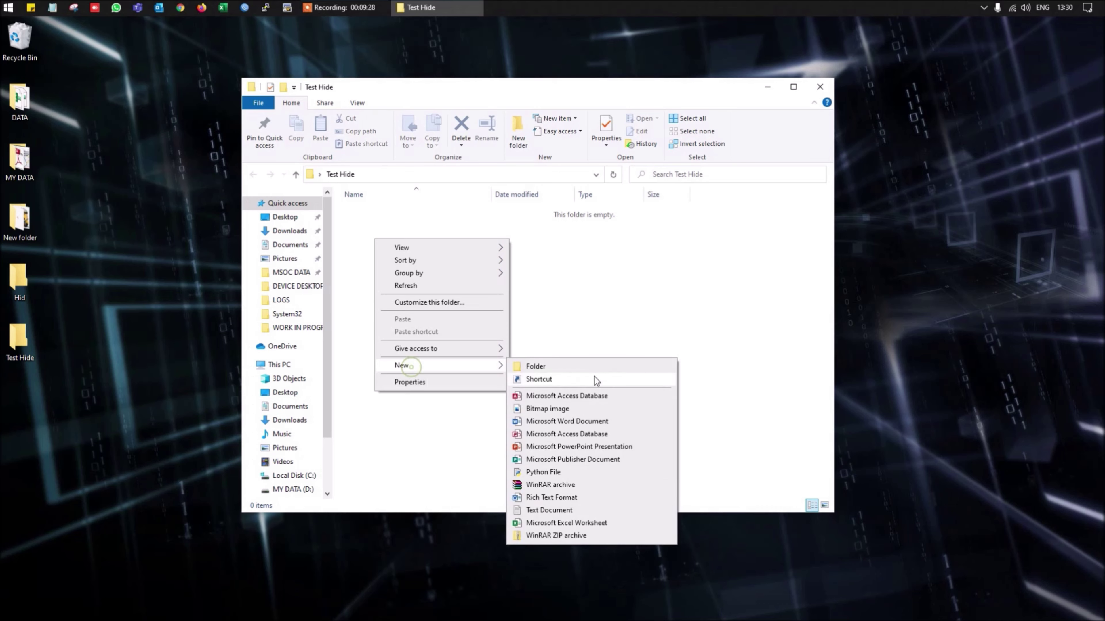
click(548, 514)
click(535, 300)
click(820, 86)
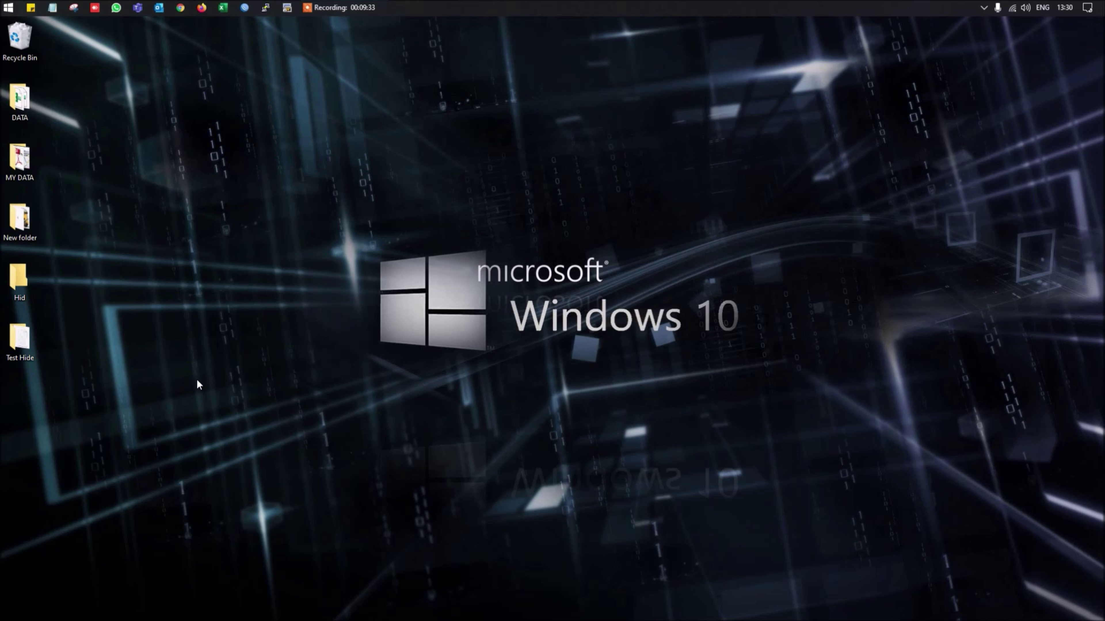
Open a Windows PowerShell window at the Desktop folder.
key(super)
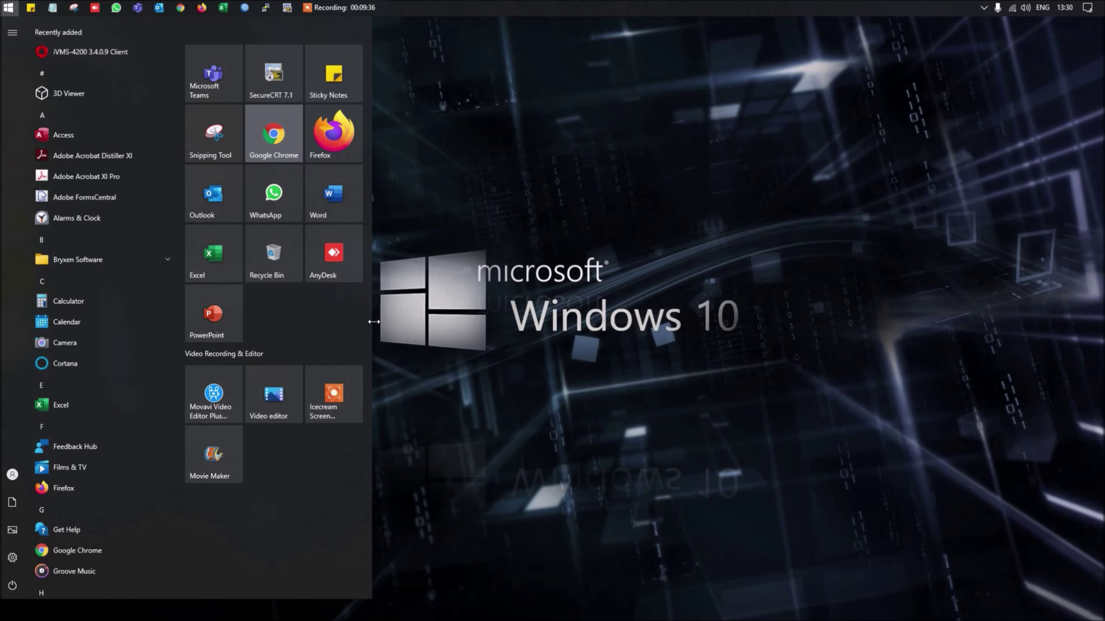
click(427, 314)
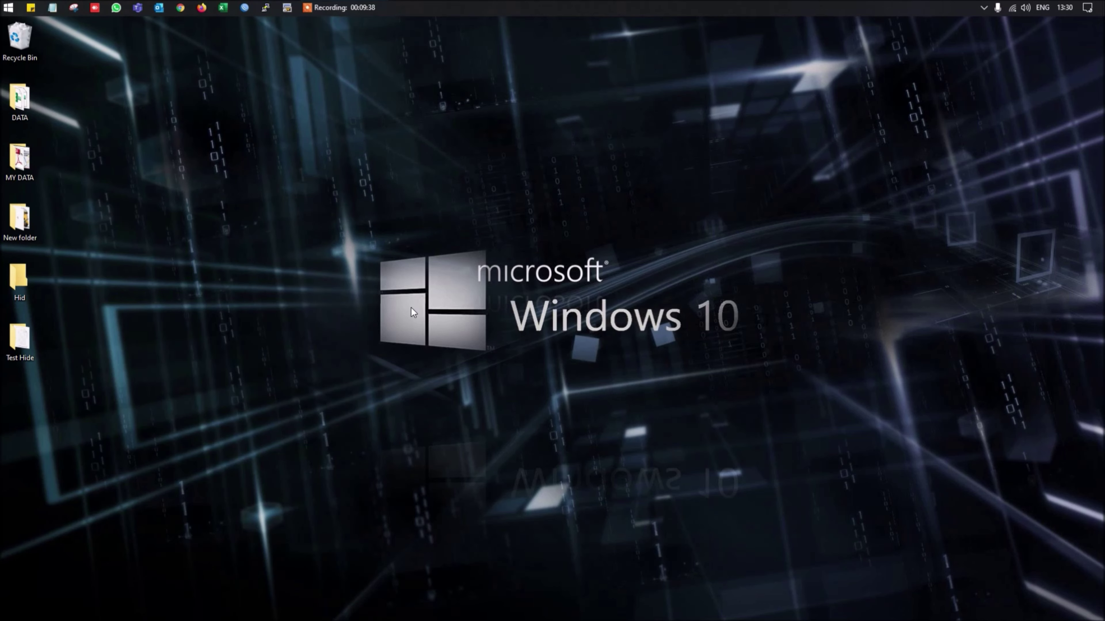
right_click(338, 252)
click(234, 271)
shift+right_click(353, 275)
click(400, 368)
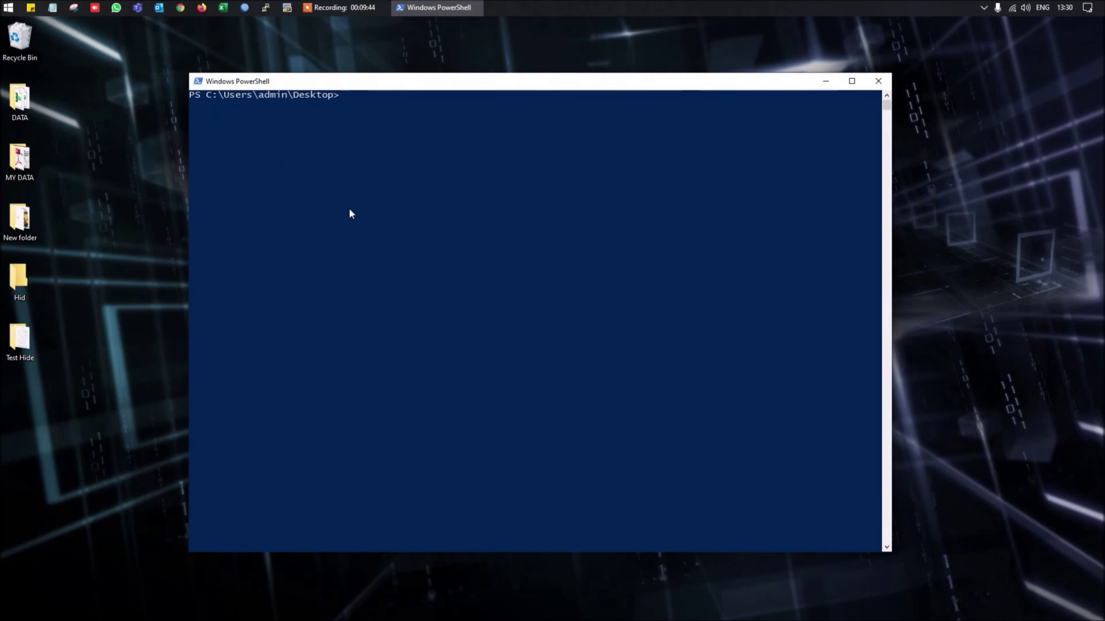
Try to run the command "ciper /w:C:/Test Hide" in PowerShell.
text(ciper)
text( /w)
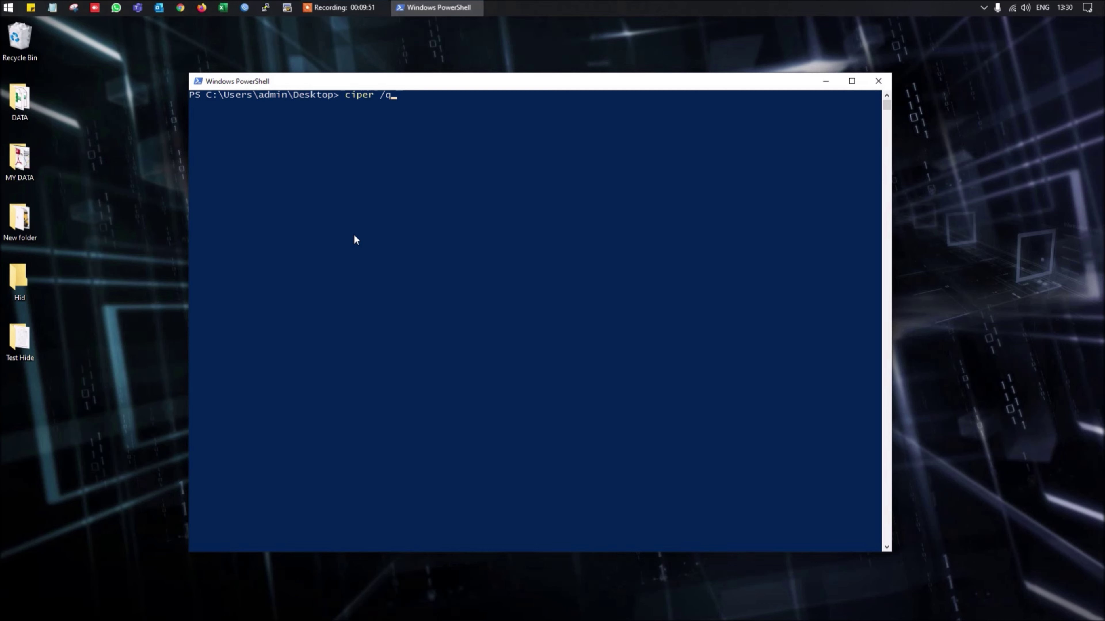
text(/)
key(BackSpace)
text(:)
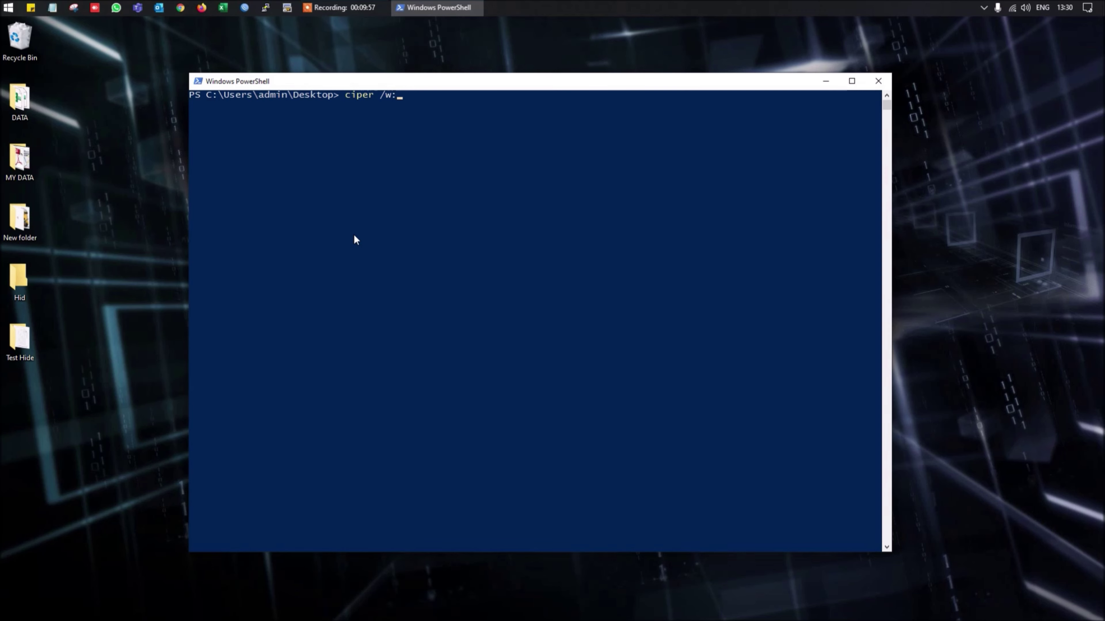
text(C)
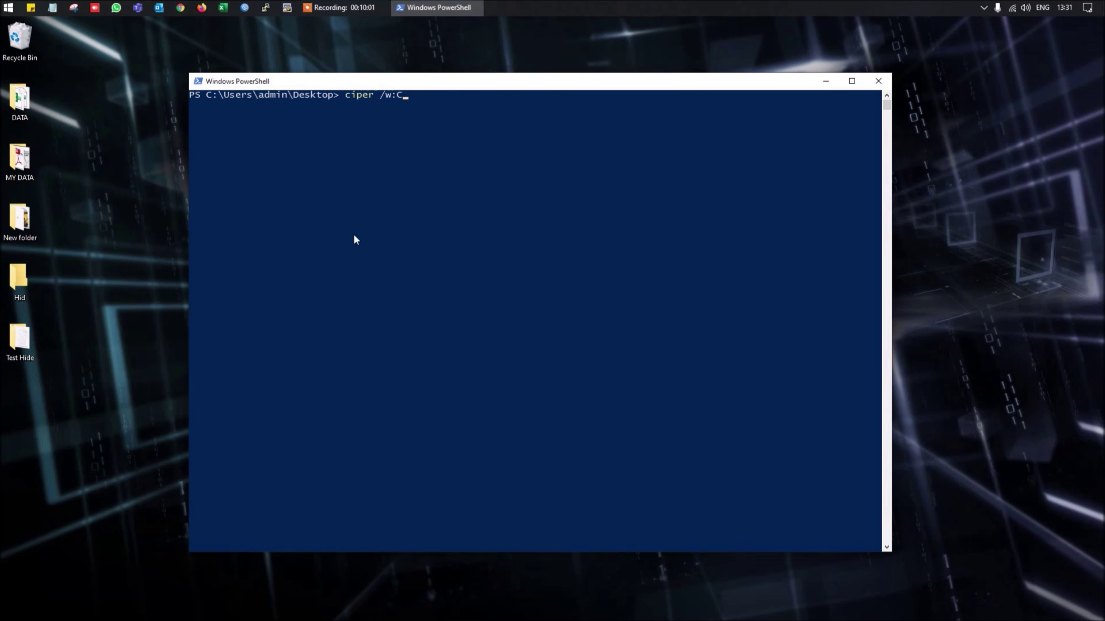
text(:/)
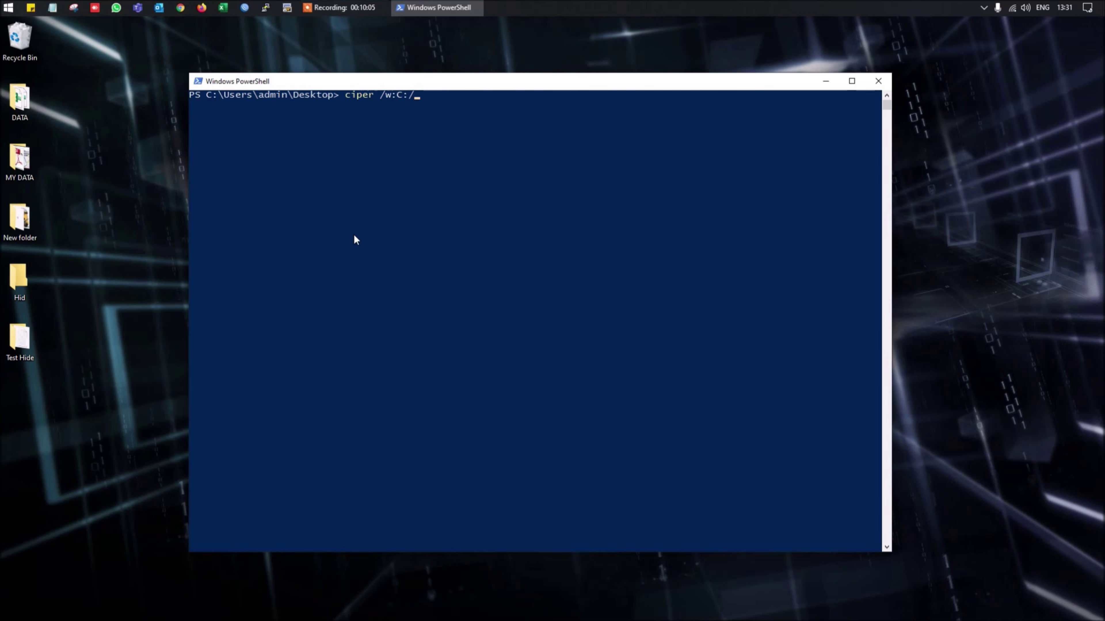
text(Test)
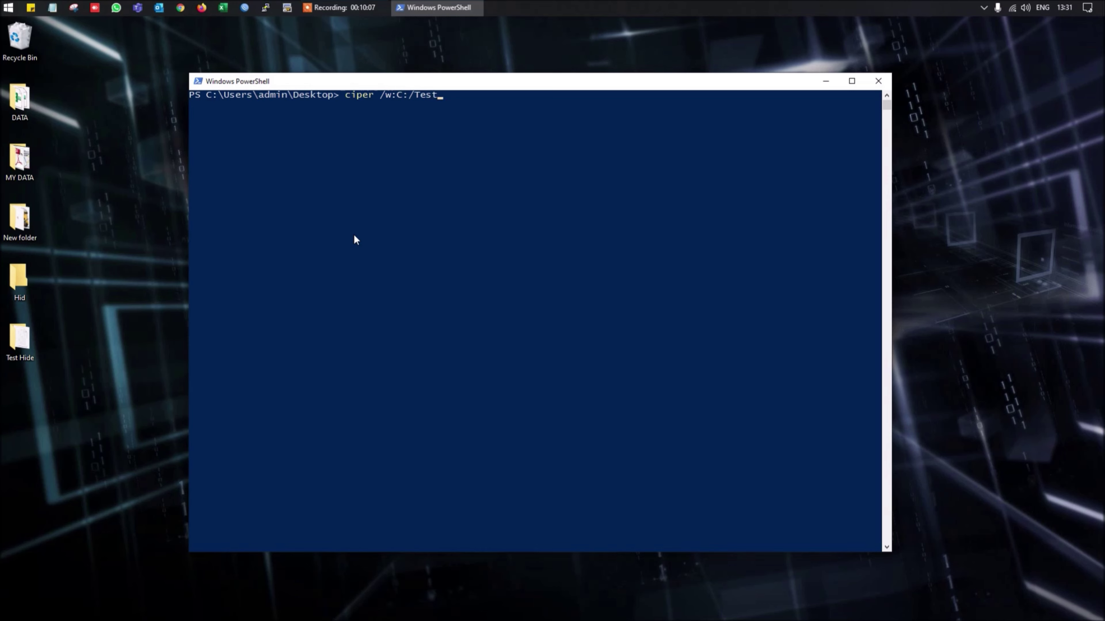
text( Hide)
key(Return)
Recall the previous command, correct its spelling to "cipher /w:C:/Test Hide", and run it.
key(Up)
key(Left)
key(Left)
key(Left)
key(Left)
key(Left)
key(Left)
key(Left)
key(Left)
key(Left)
key(Left)
key(Left)
key(Left)
key(Left)
key(Left)
key(Left)
key(Left)
key(Left)
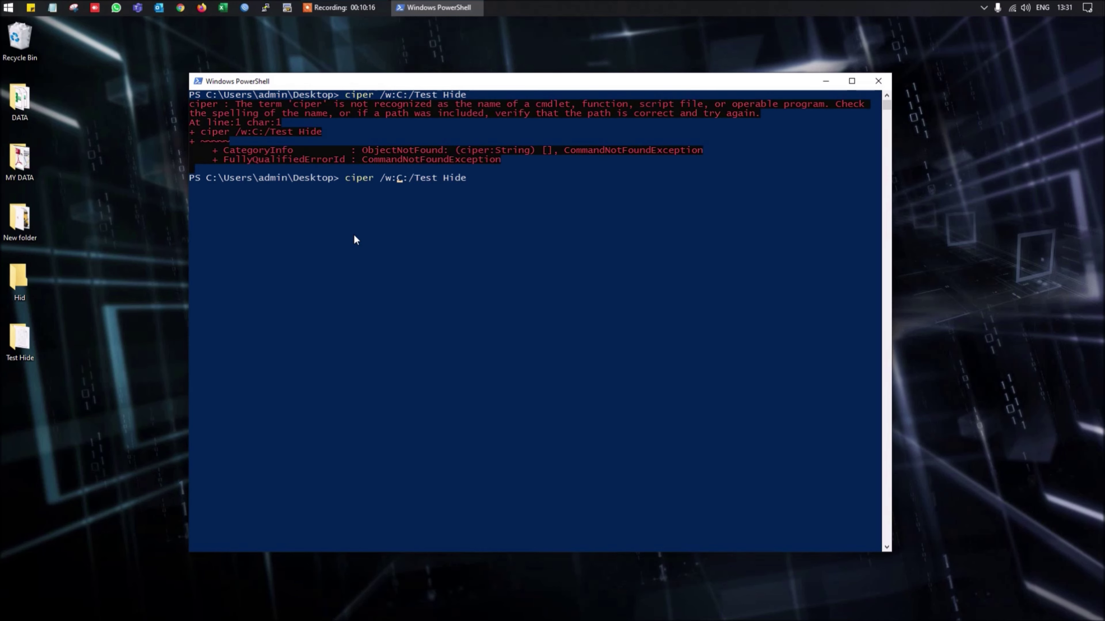
text(h)
key(Return)
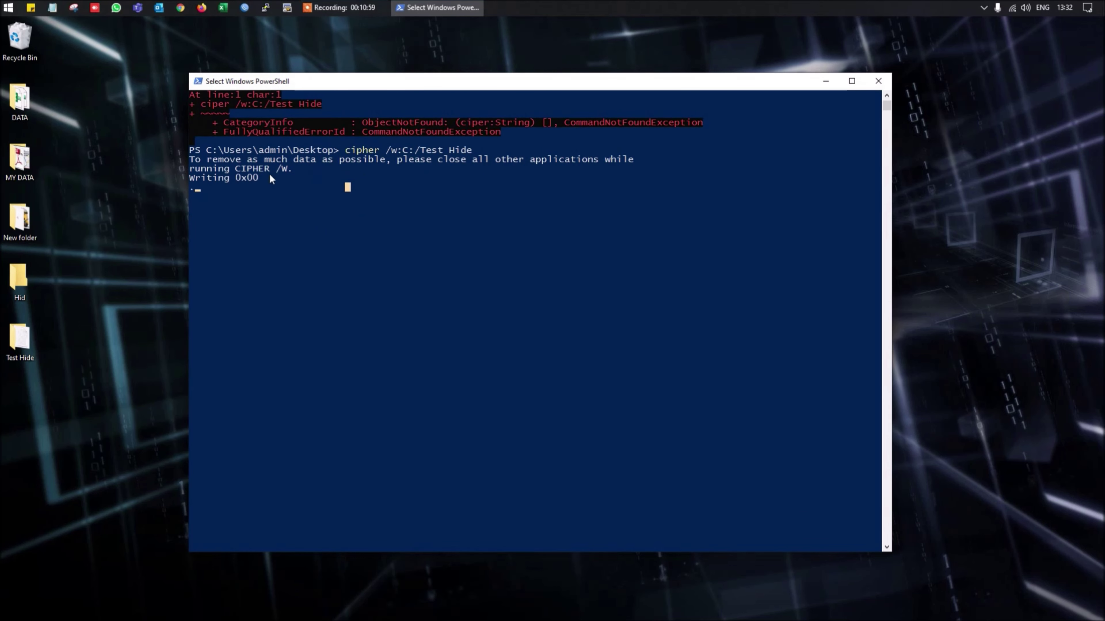
Examine the cipher command's output and its /w:C syntax, and close PowerShell.
click(193, 160)
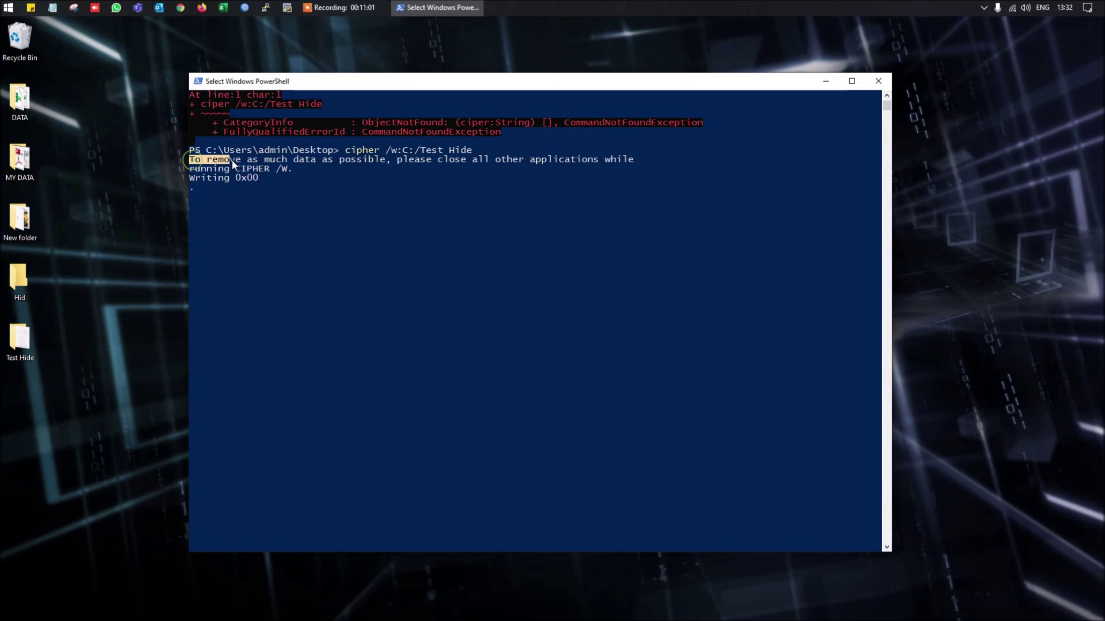
drag(285, 161, 486, 162)
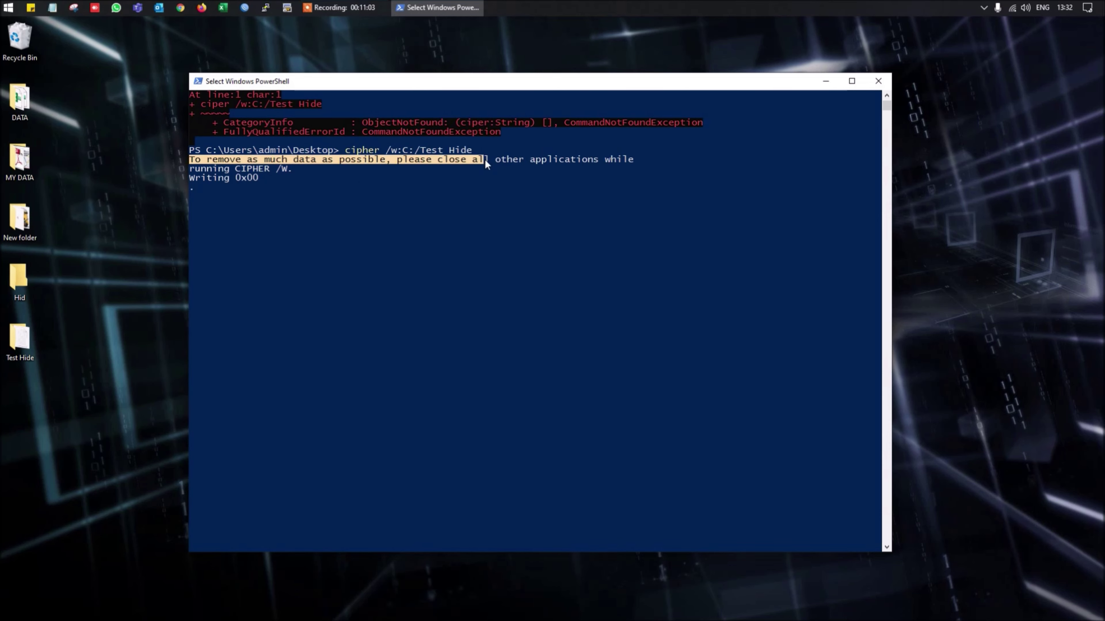
drag(603, 160, 644, 170)
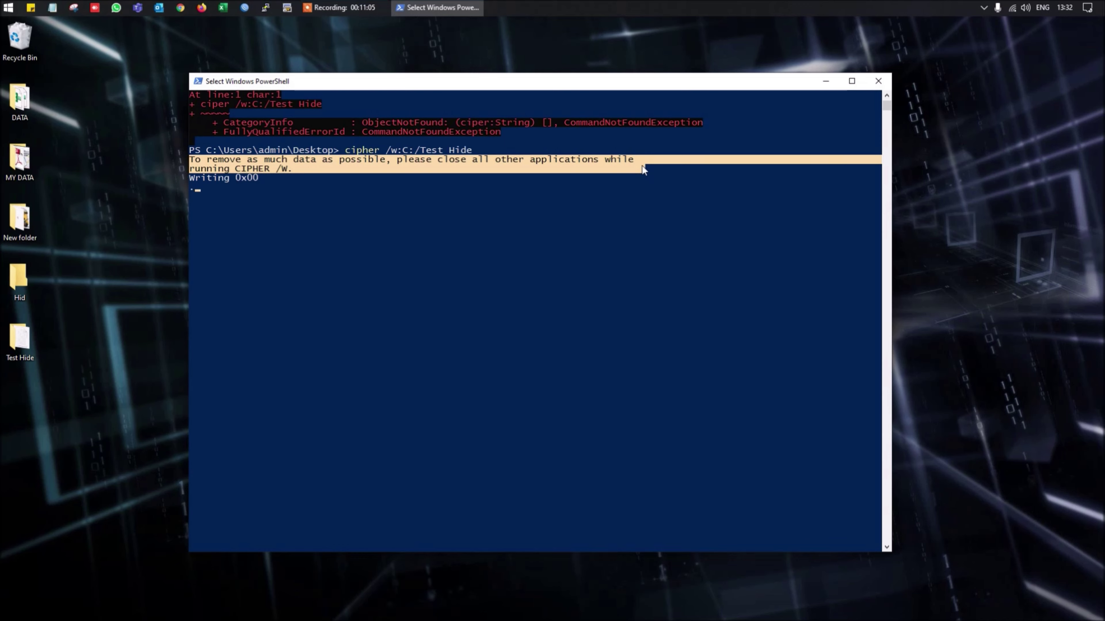
click(231, 187)
click(192, 188)
click(226, 187)
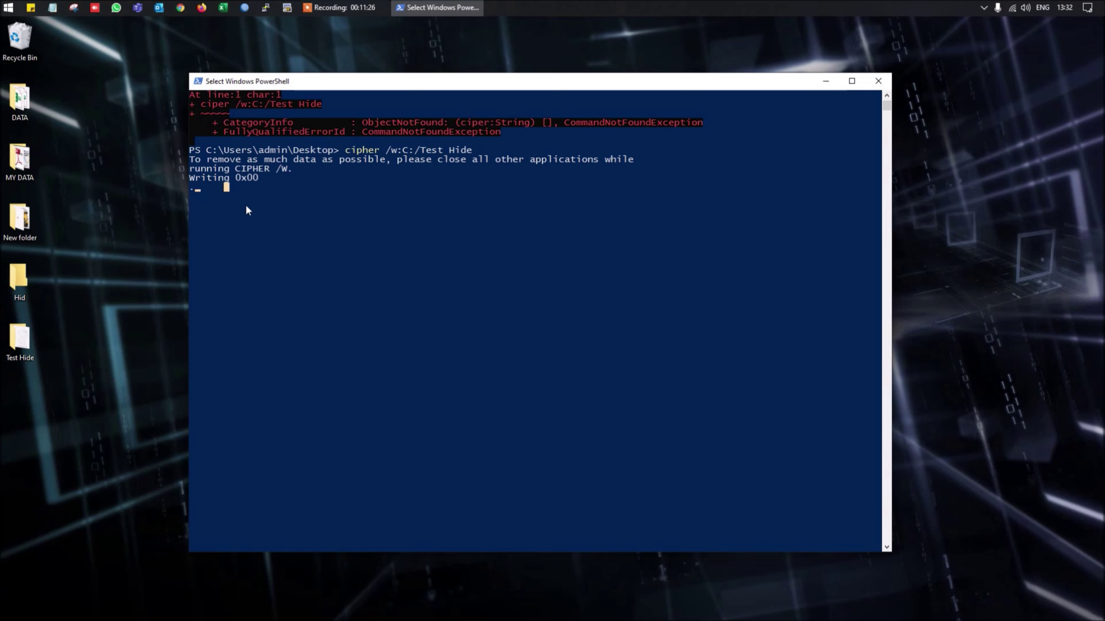
drag(408, 150, 348, 156)
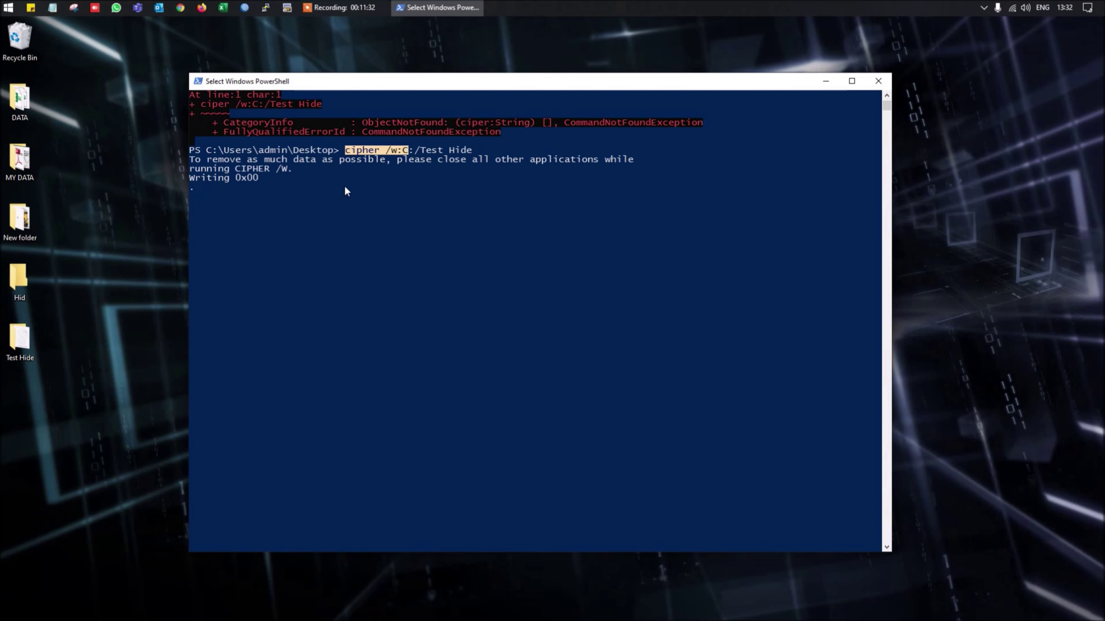
click(877, 82)
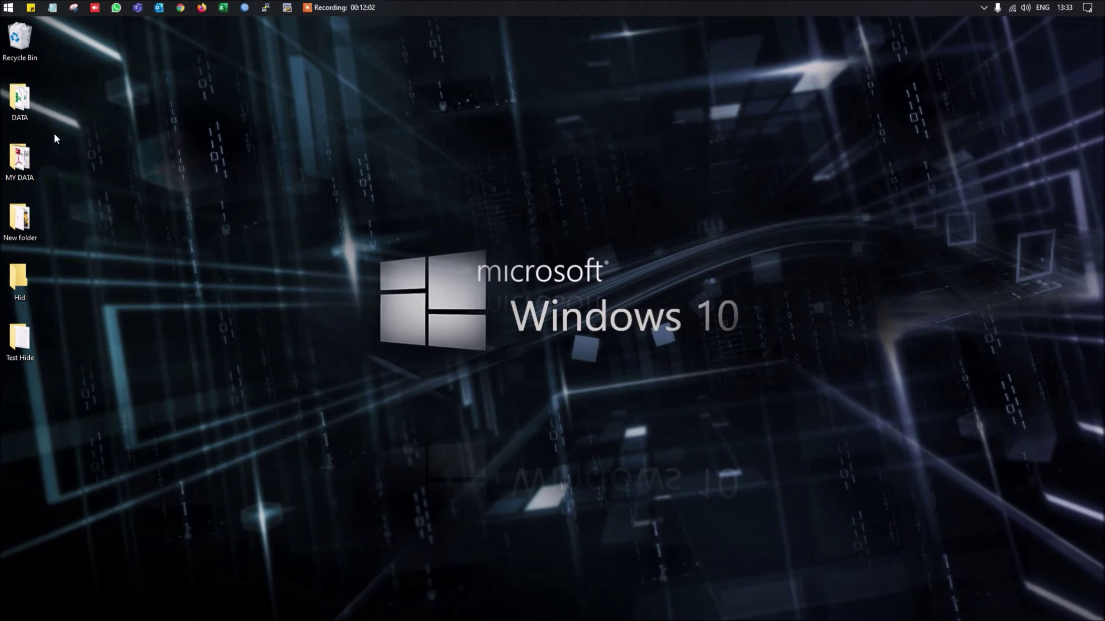
Open a blank Notepad document and enter .LOG on its first line.
click(6, 11)
click(577, 150)
key(super)
click(52, 8)
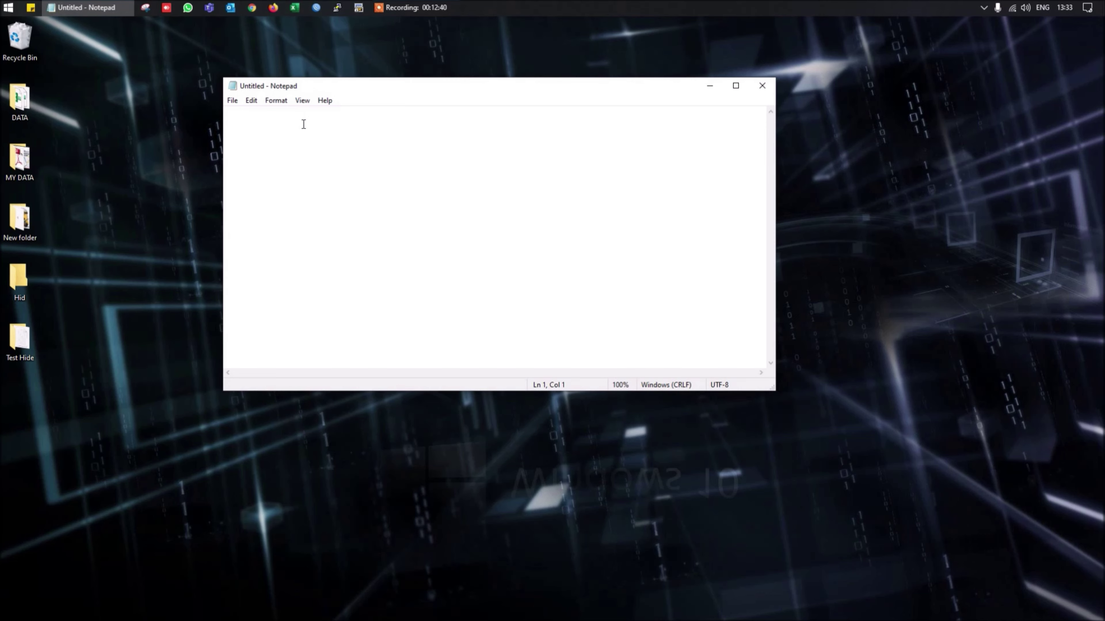
text(.LOG)
Save the text document to the Desktop as Dairy and close Notepad.
text(Dairy)
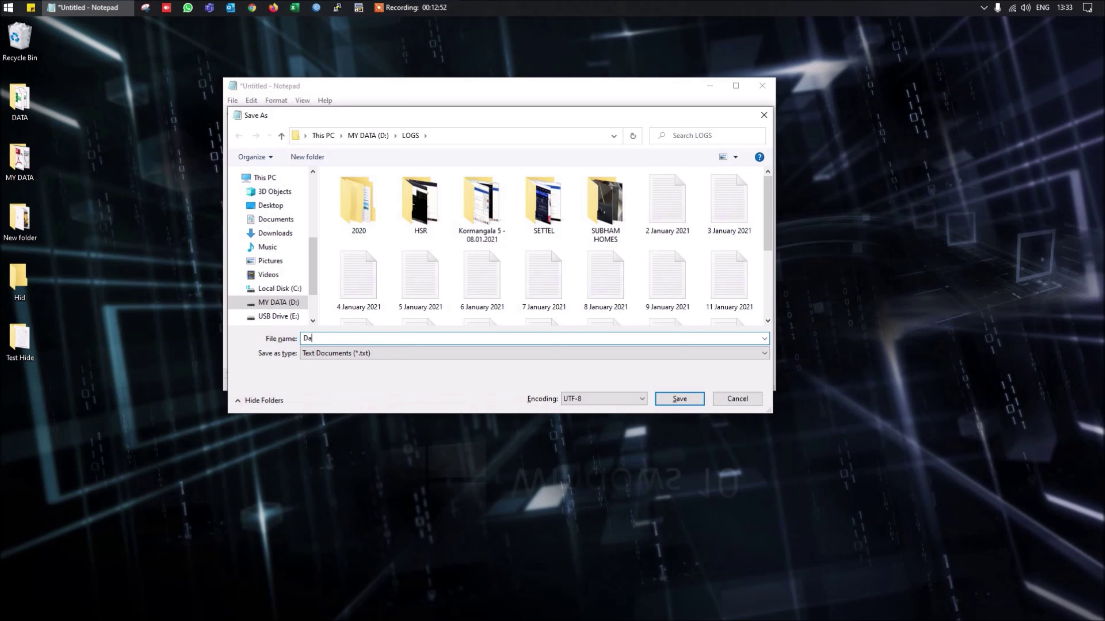
click(272, 205)
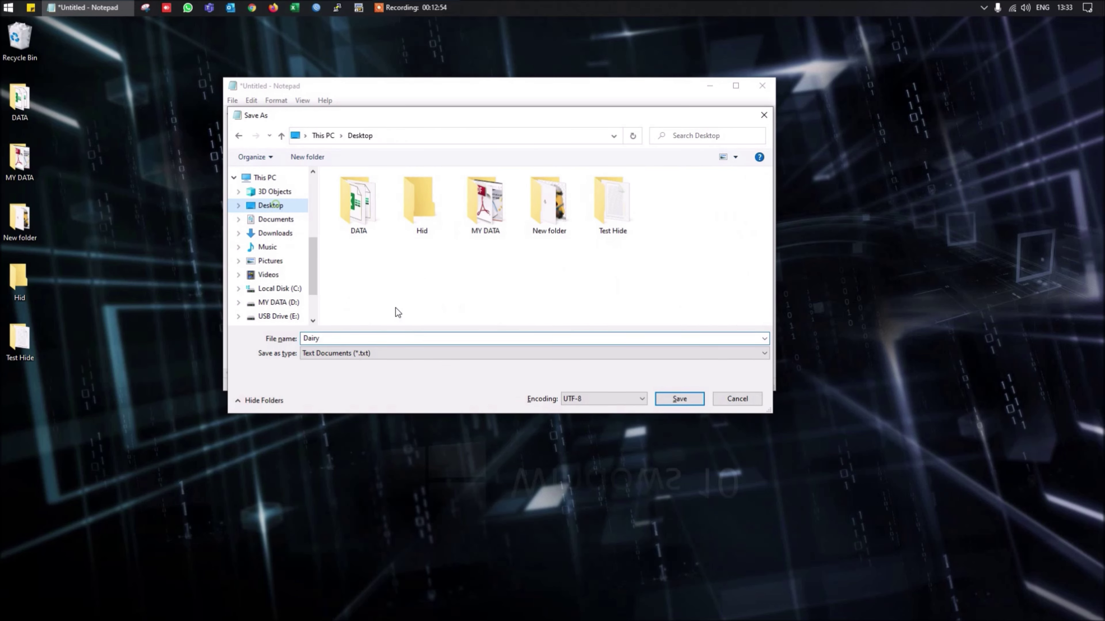
click(679, 396)
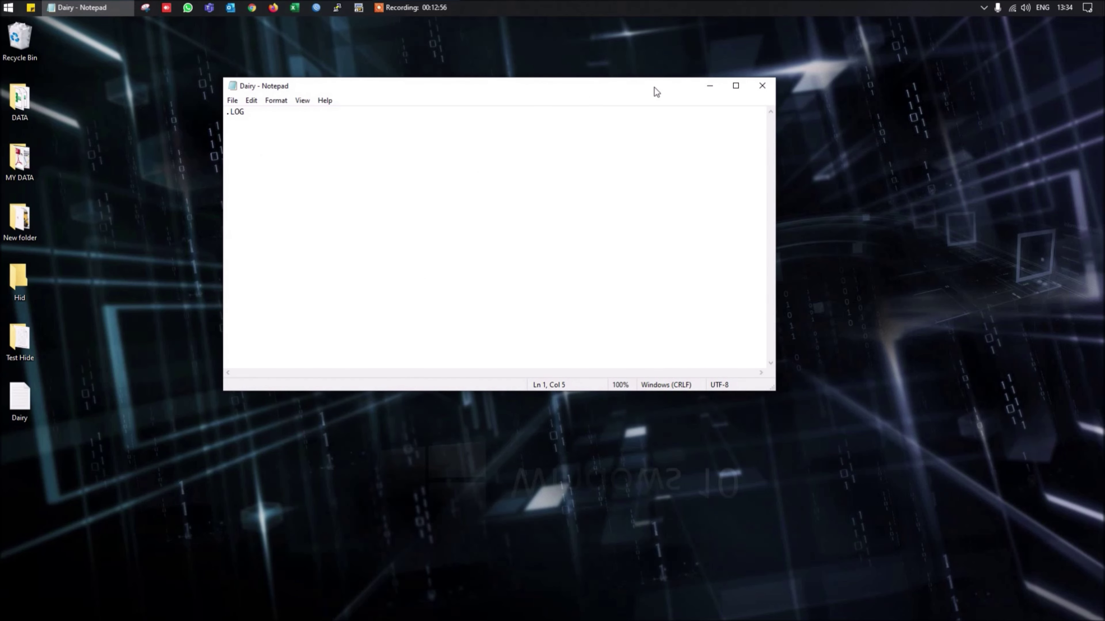
click(772, 93)
Reopen the Dairy file, highlight its automatic timestamp, and close Notepad with the changes saved.
double_click(22, 398)
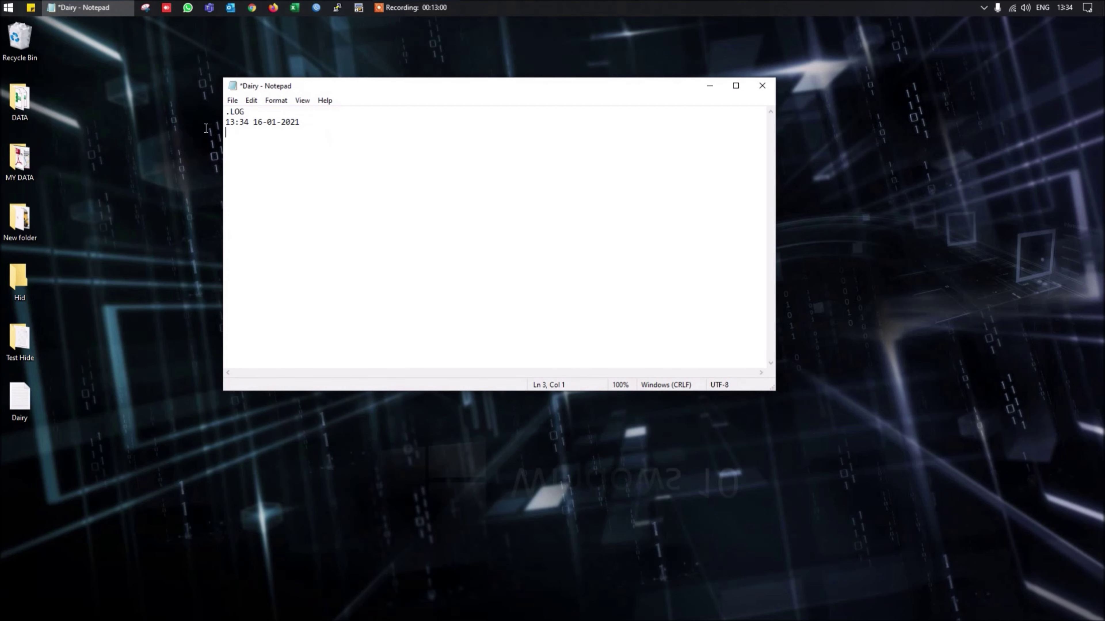
drag(304, 122, 204, 121)
click(767, 85)
click(519, 331)
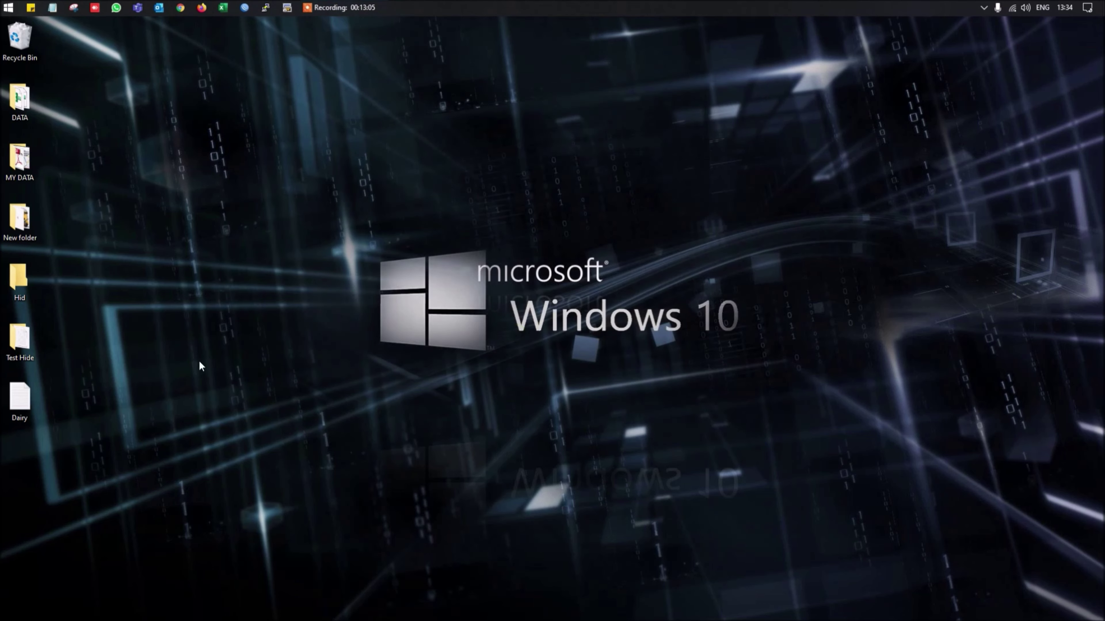
Open Dairy again to add another automatic timestamp, and highlight the new entry.
double_click(20, 398)
drag(324, 144, 228, 143)
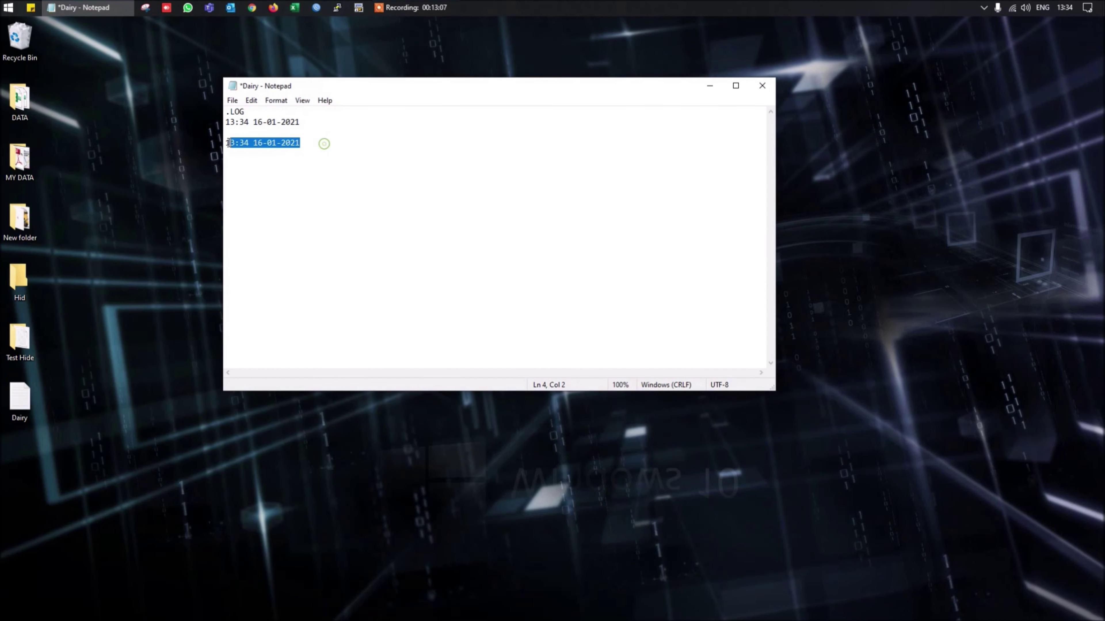
click(246, 157)
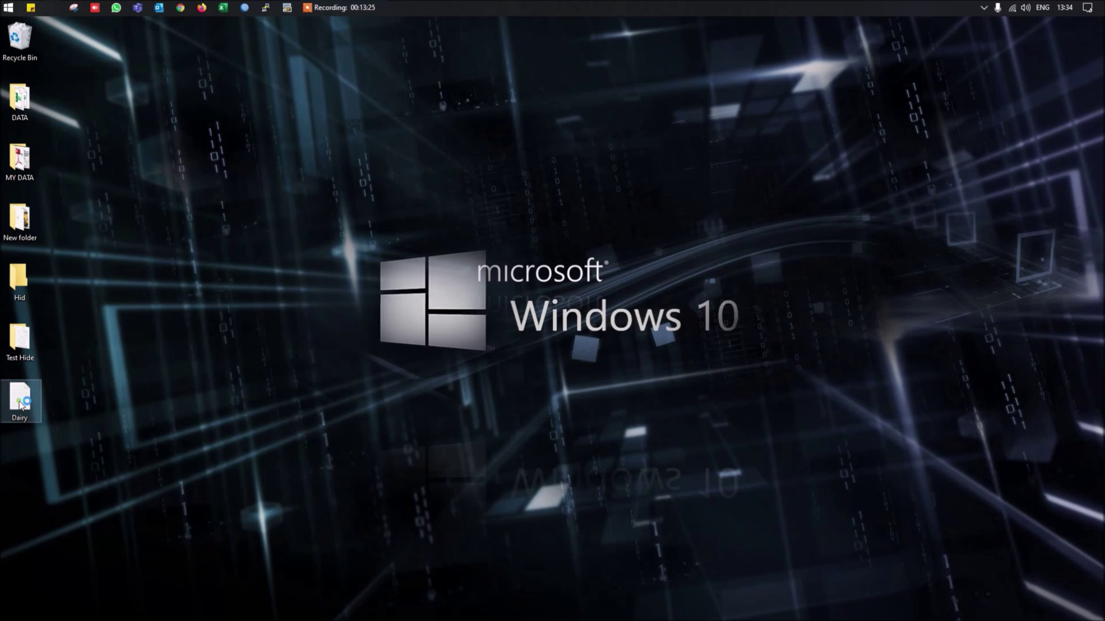
Open Dairy once more, highlight the newest timestamp, and close Notepad without saving the changes.
double_click(19, 400)
drag(230, 164, 310, 161)
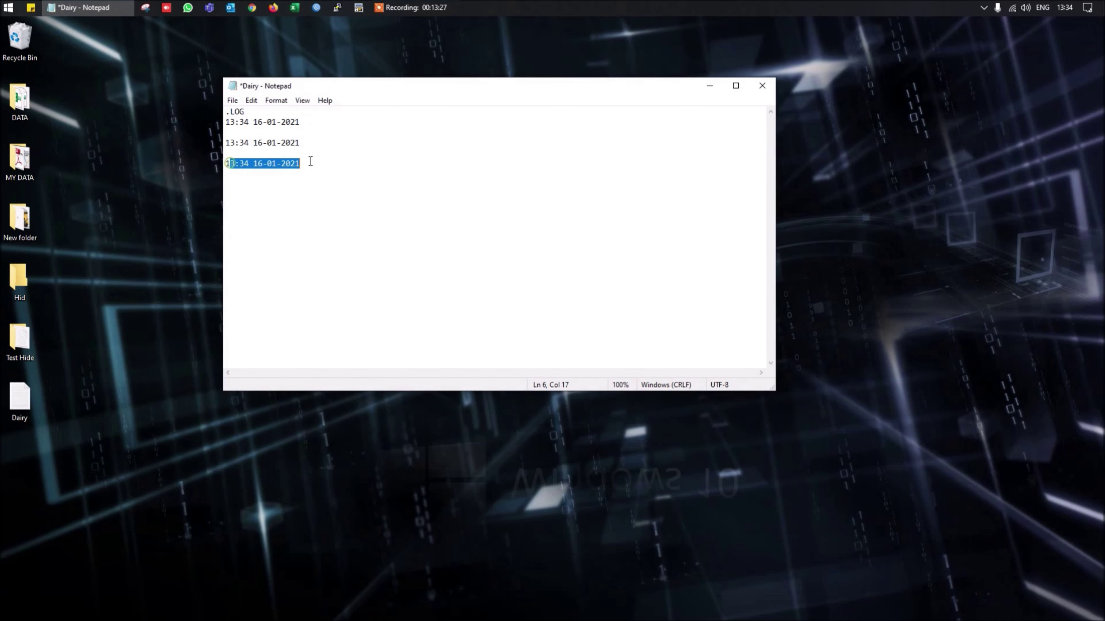
click(762, 86)
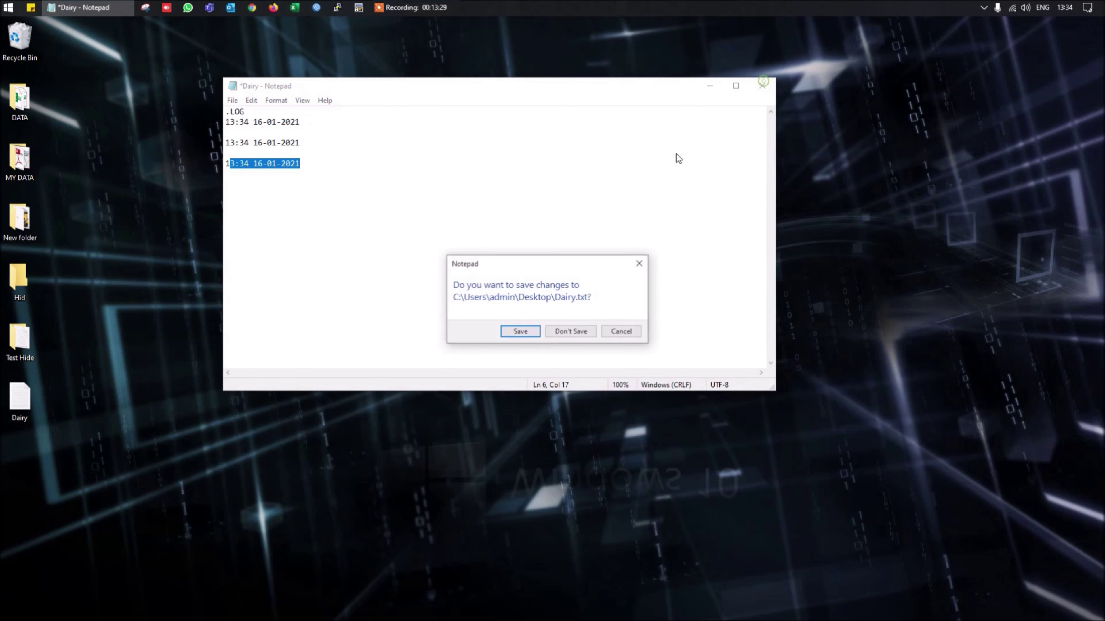
click(567, 327)
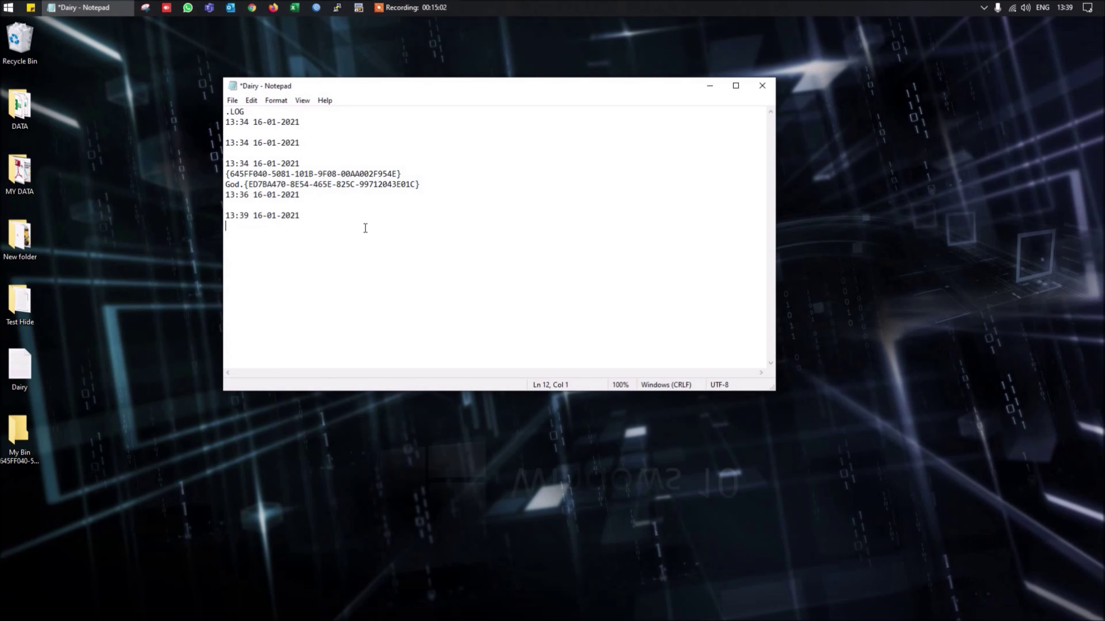
Select the God.{ED7BA470-8E54-465E-825C-99712043E01C} line in Dairy for reuse as a folder name, and close Notepad without saving the changes.
click(431, 183)
key(Right)
key(shift+Up)
click(762, 86)
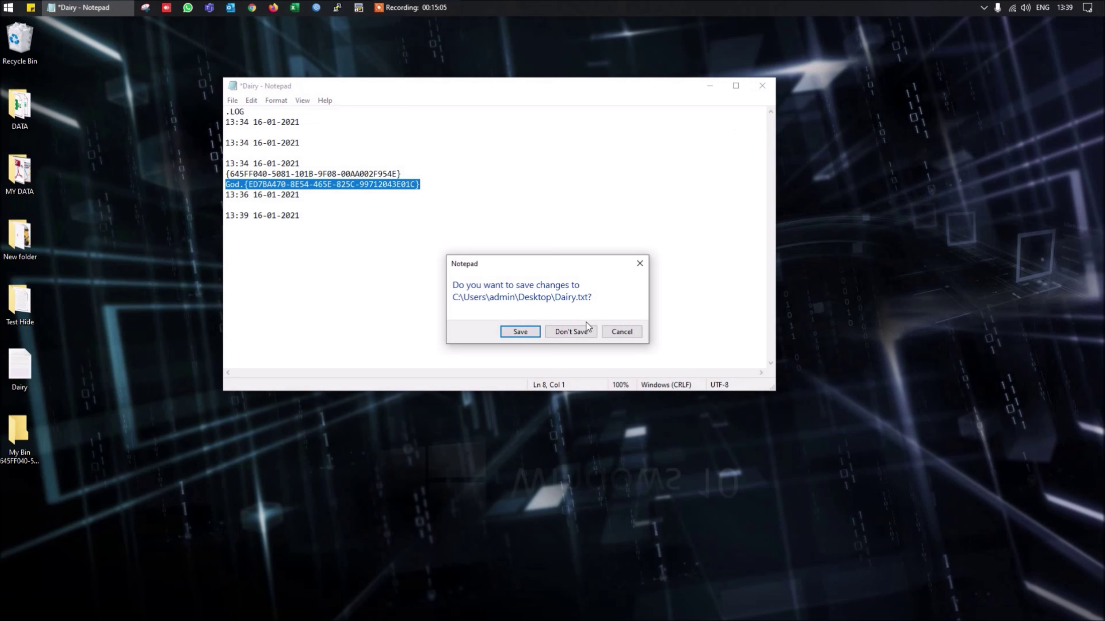
click(569, 336)
Rename the Test Hide folder on the desktop to God Setting followed by .{ED7BA470-8E54-465E-825C-99712043E01C}.
right_click(188, 256)
click(79, 314)
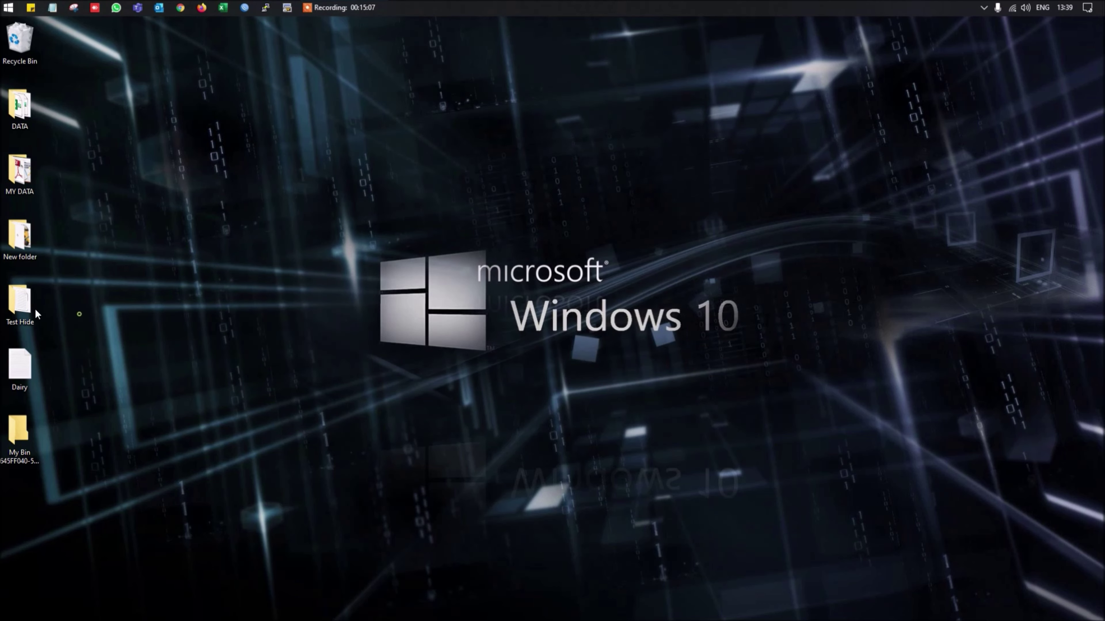
key(Return)
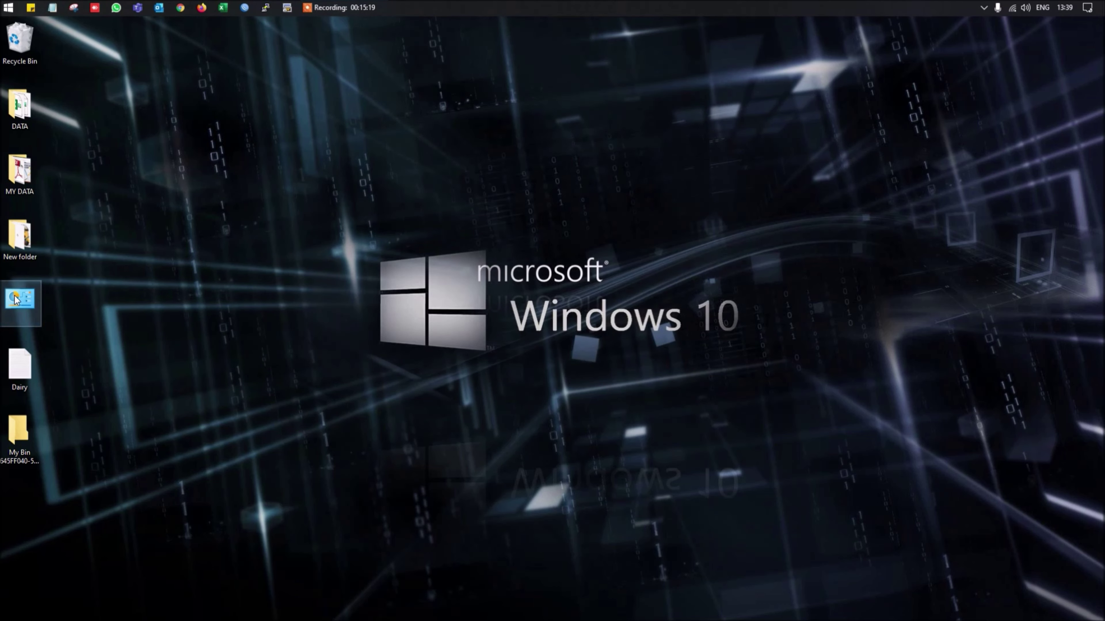
Open the God Setting folder in a maximized window and look through its settings list down to the User Accounts group.
key(Return)
click(792, 87)
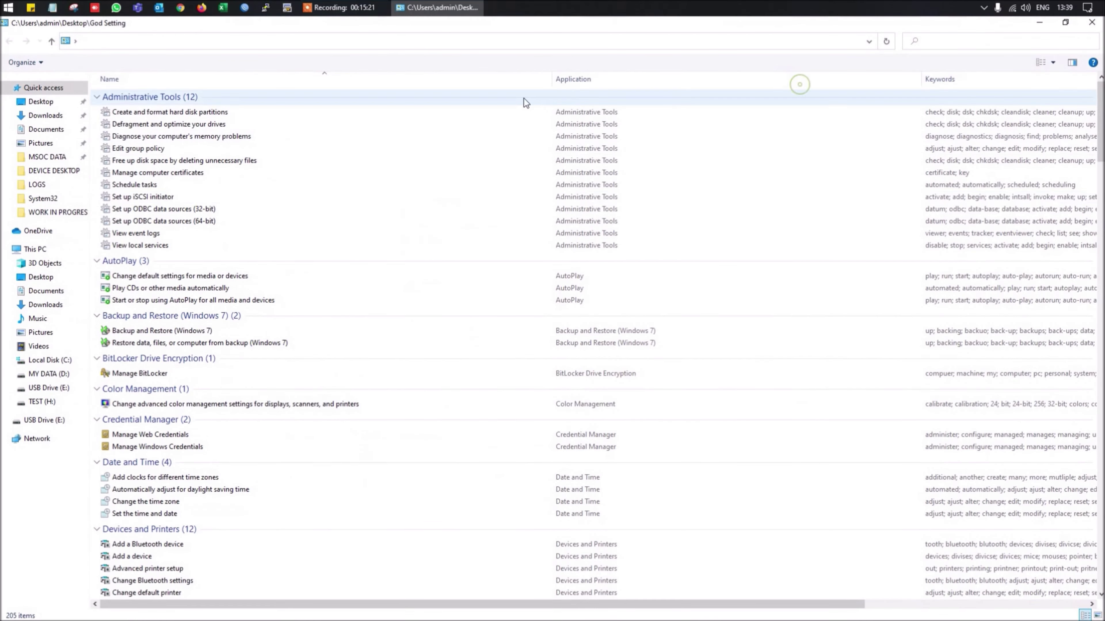
scroll(487, 307, down, 10)
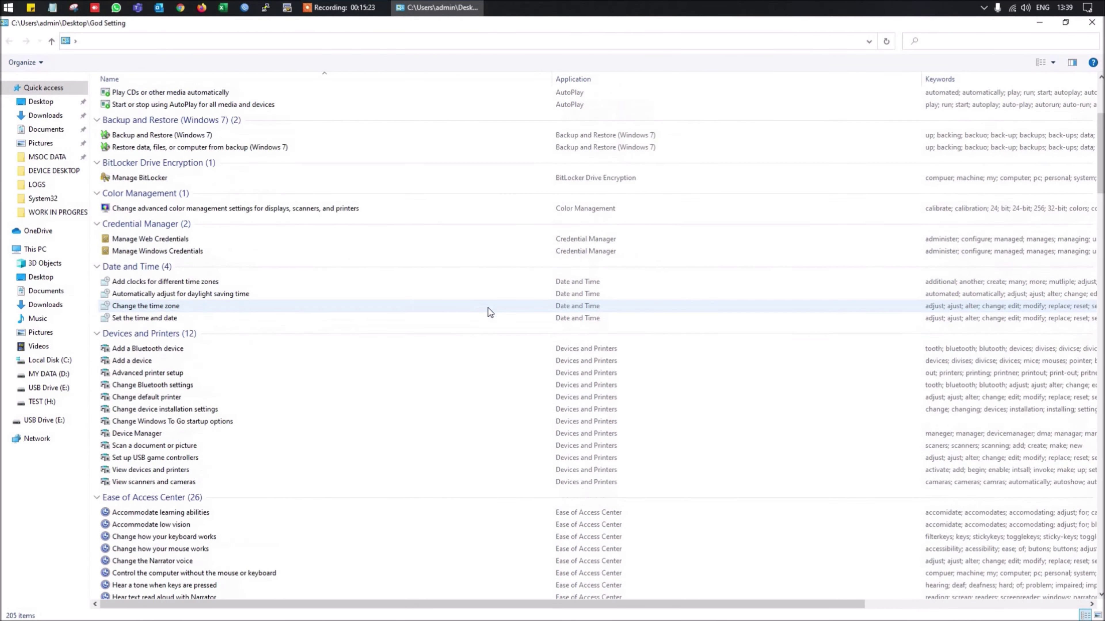
scroll(488, 307, down, 20)
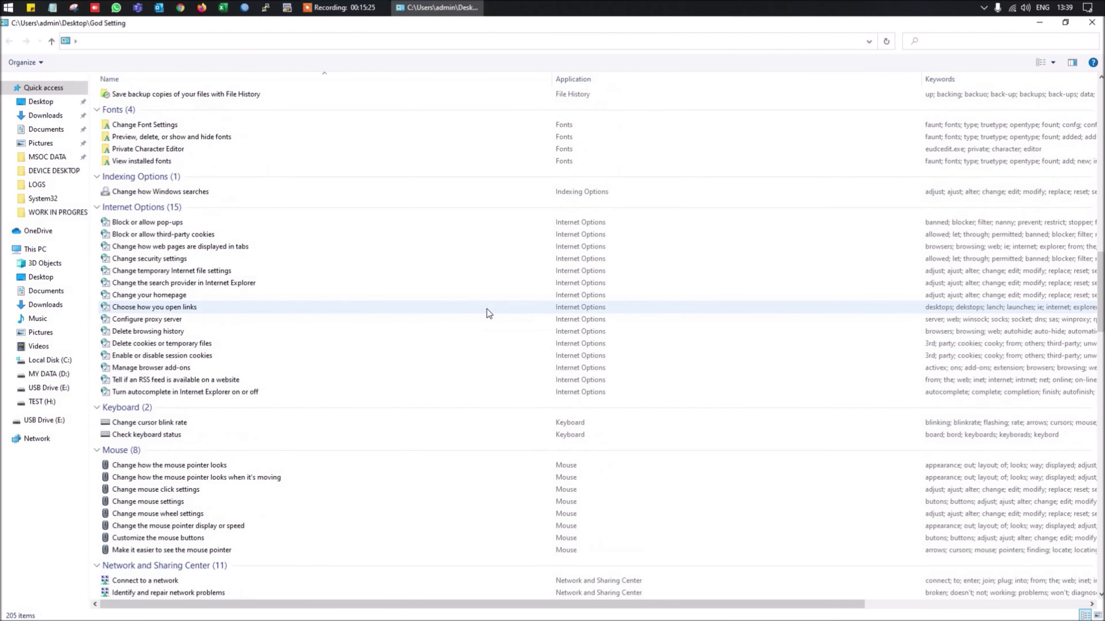
scroll(488, 309, down, 20)
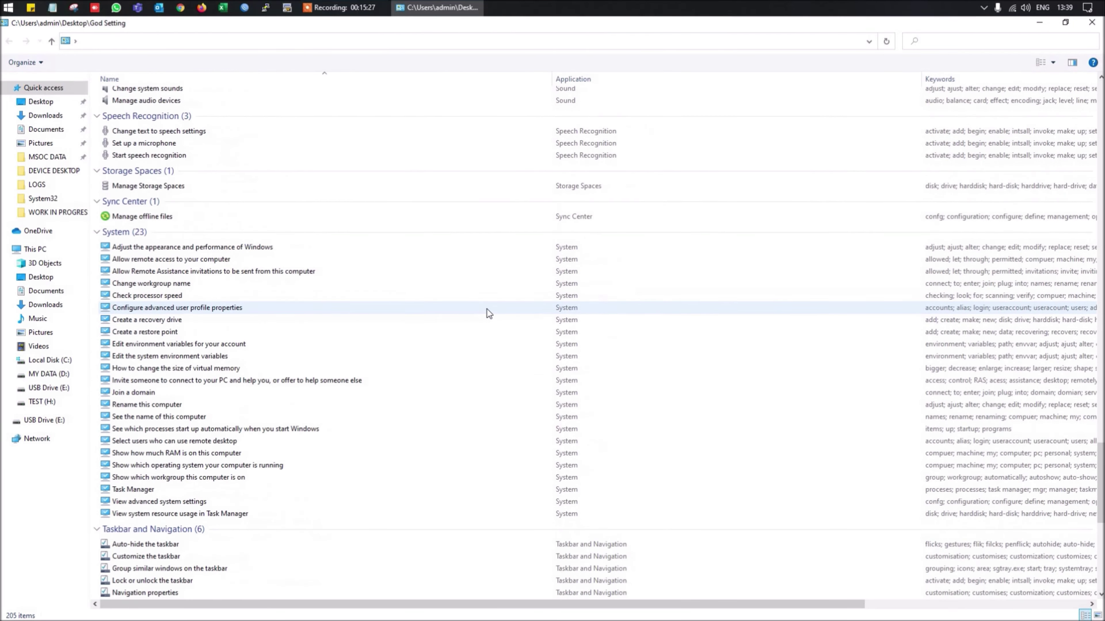
scroll(486, 308, down, 5)
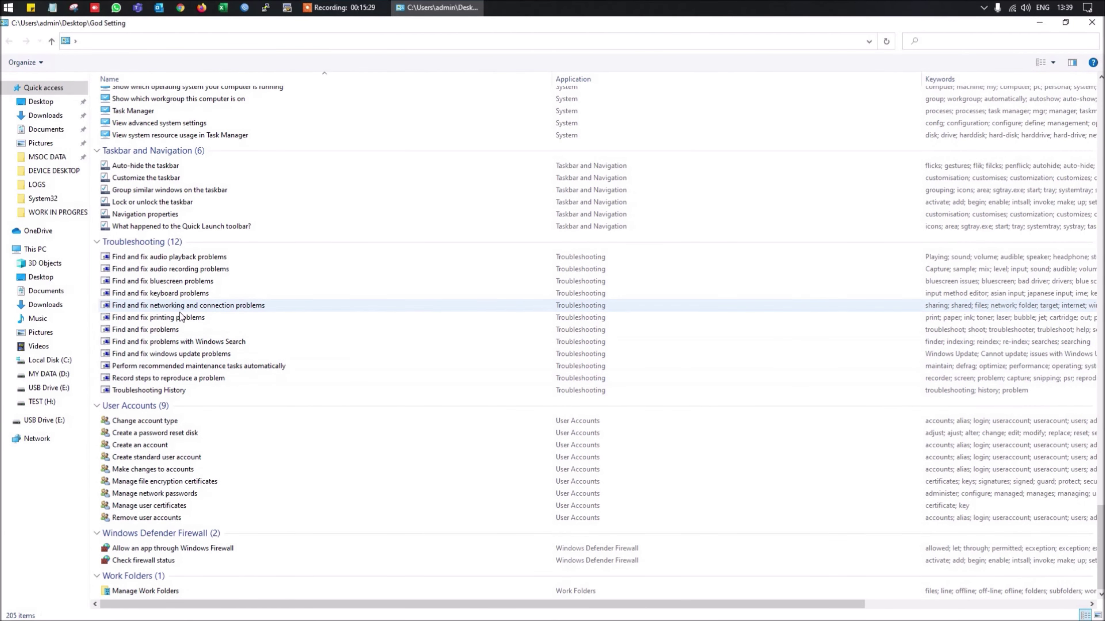
Open Create an account from the User Accounts group to view Manage Accounts, and close both windows.
click(160, 420)
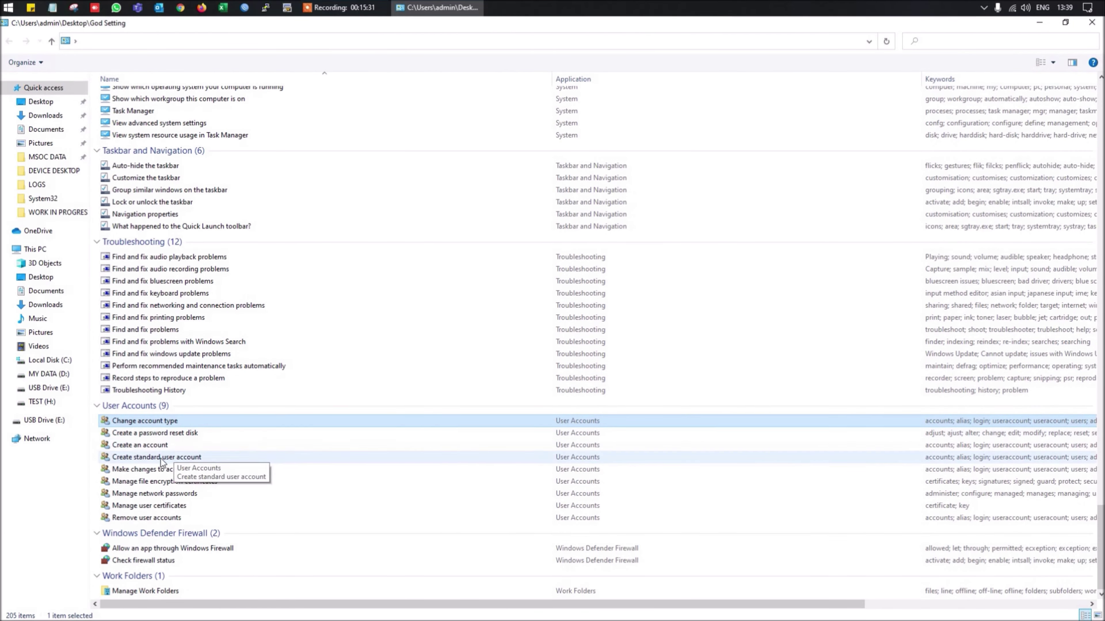
double_click(191, 448)
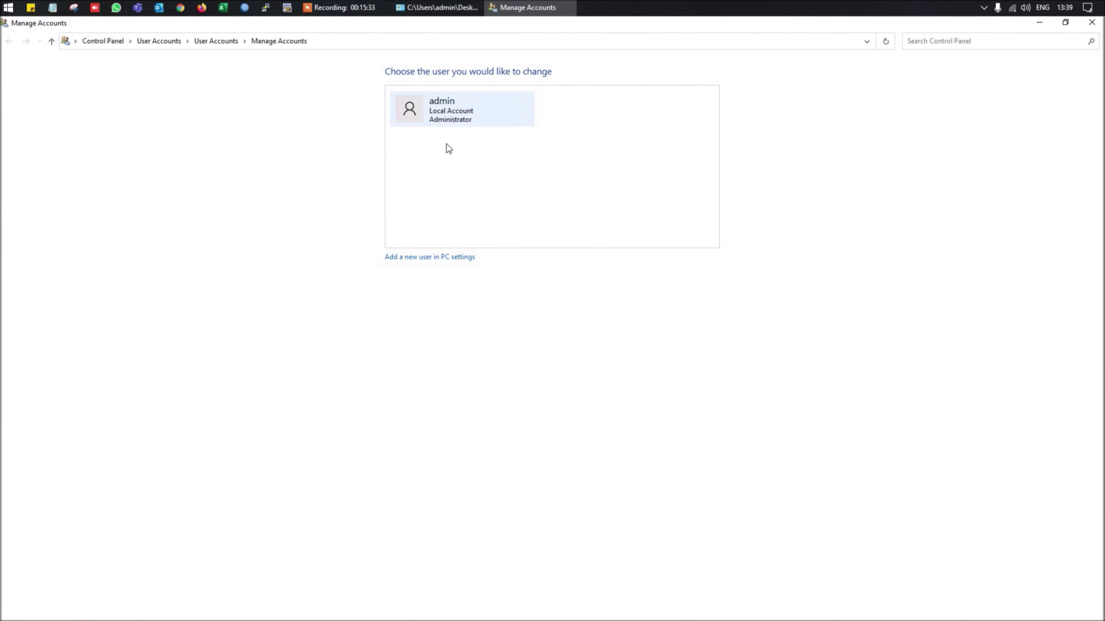
click(1090, 24)
click(1090, 23)
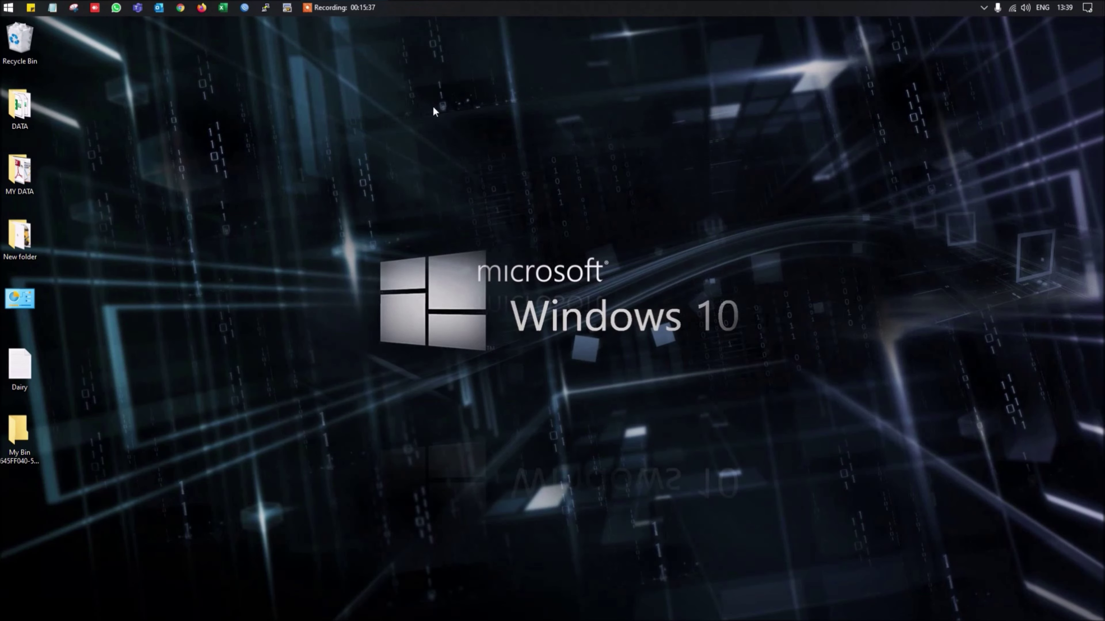
click(25, 304)
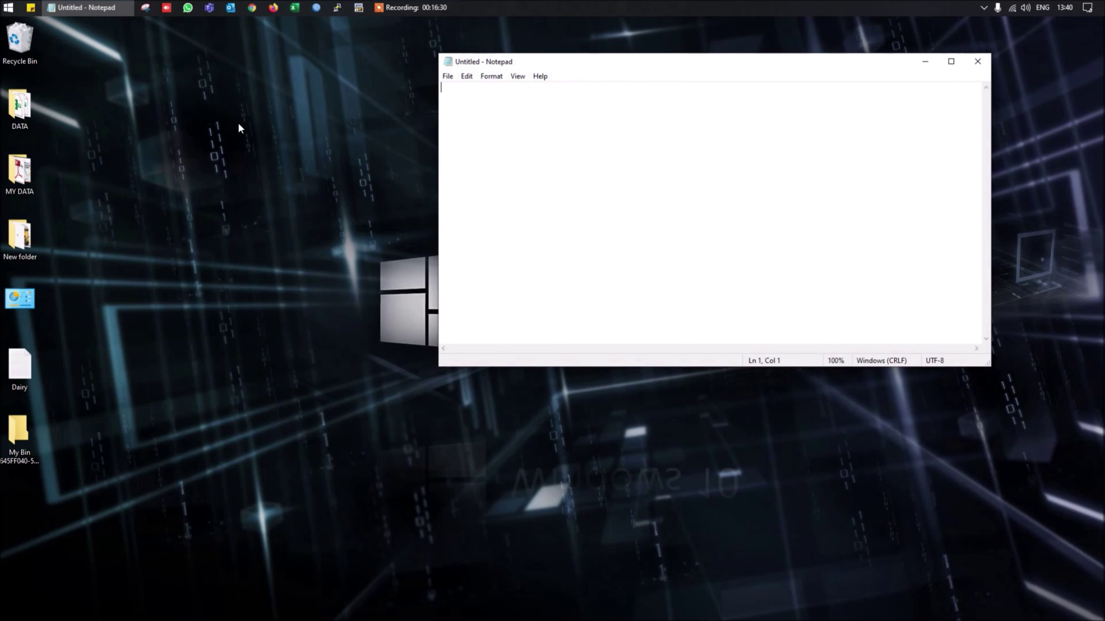
Open the Run dialog and fill in the earlier command taskkill /f /im notepad.exe.
key(super+r)
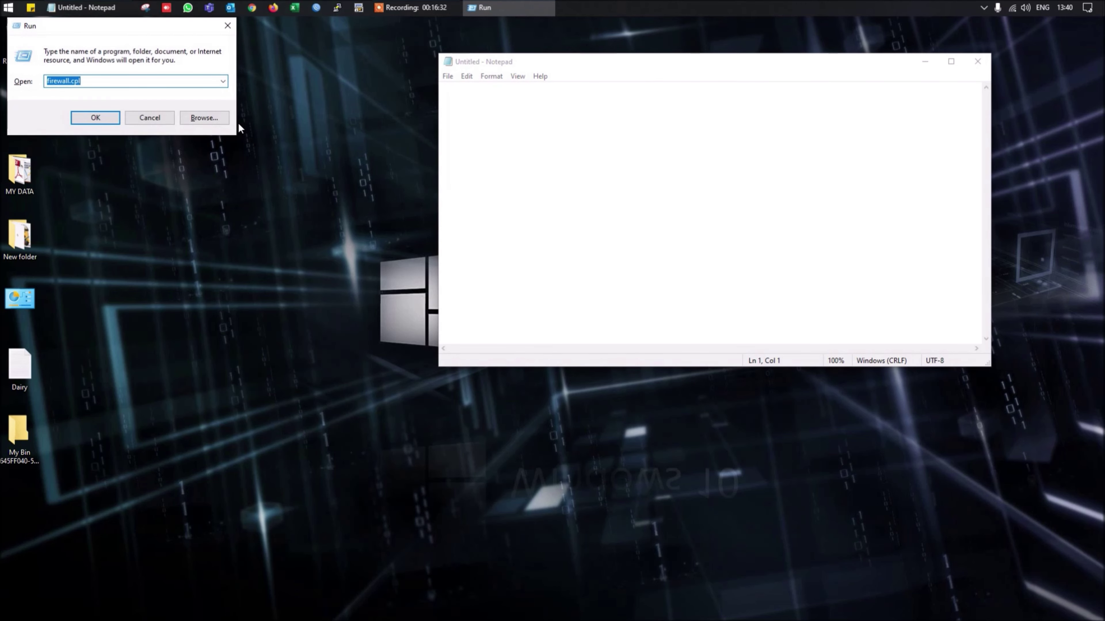
text(tas)
key(Down)
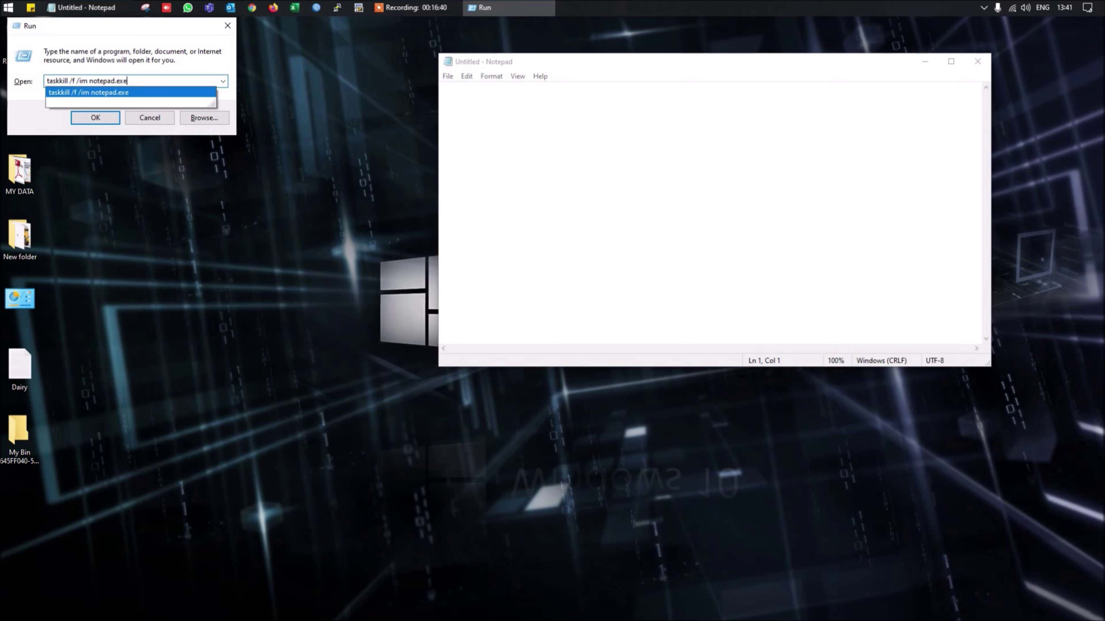
Retype the process name in the taskkill command as notepad and run it to force Notepad closed.
key(BackSpace)
key(BackSpace)
key(BackSpace)
key(BackSpace)
key(BackSpace)
key(BackSpace)
key(BackSpace)
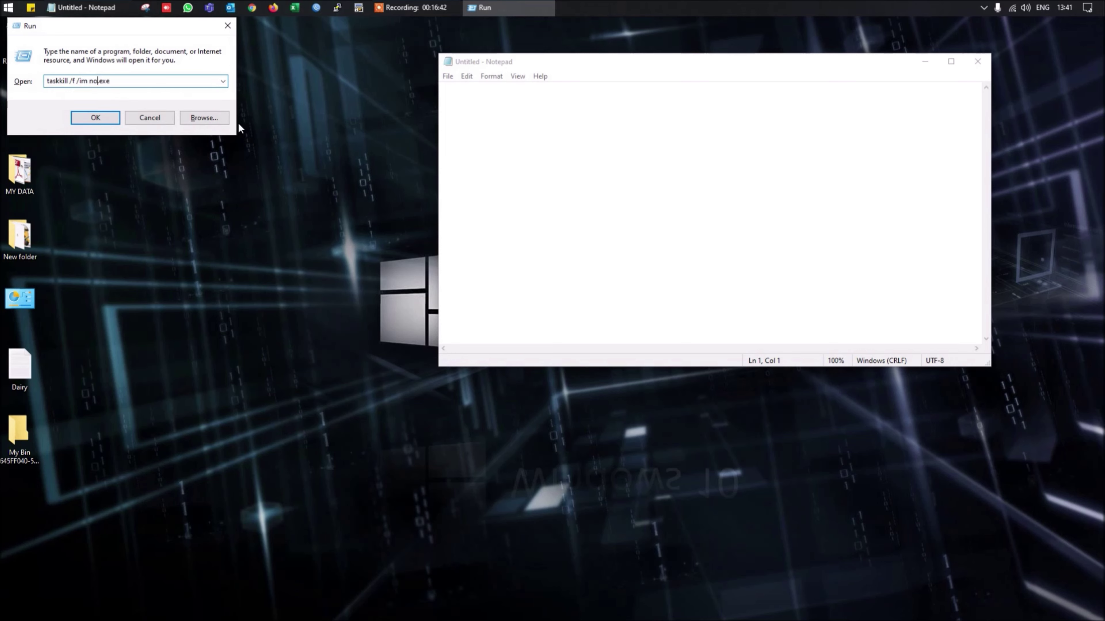
text(notepas)
key(BackSpace)
text(d)
key(Return)
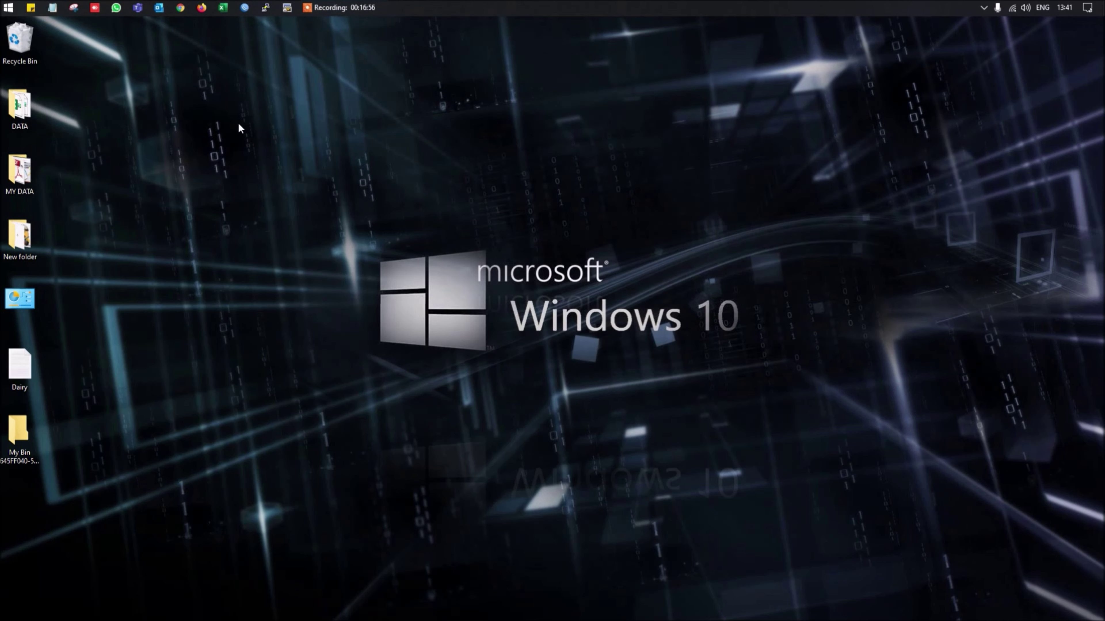